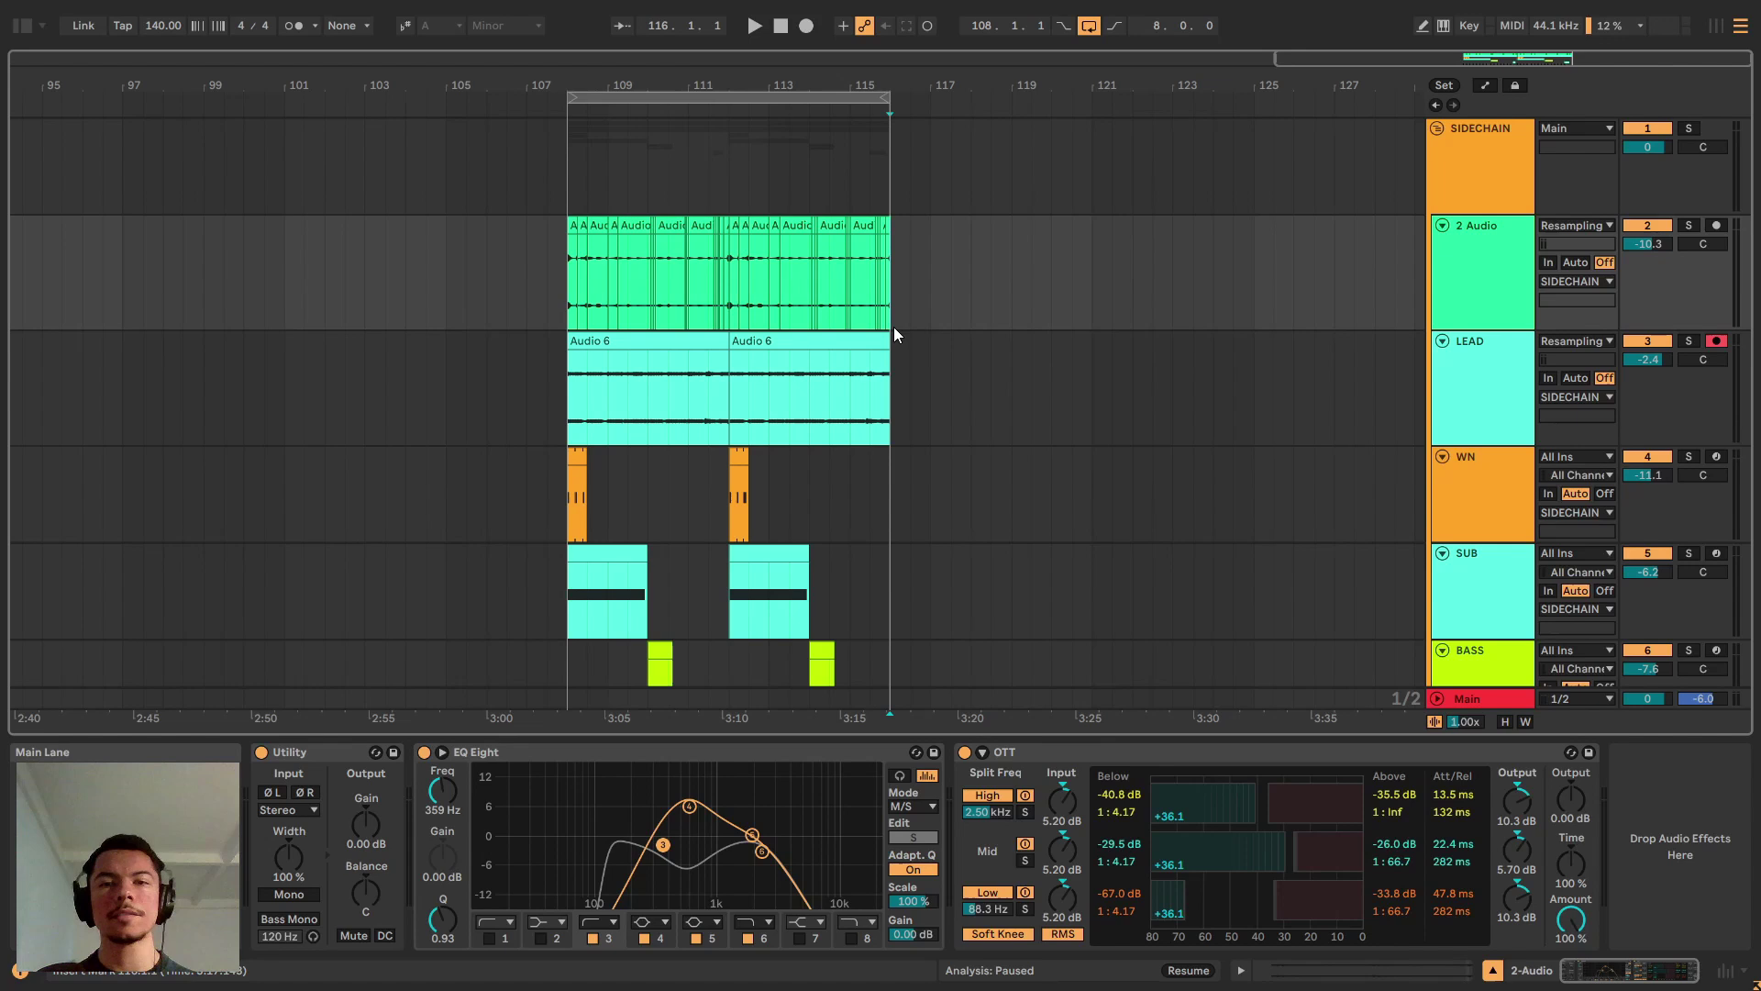
Show the SIDECHAIN group's devices, glance at Kickstart's plug-in window, and zoom to bars 108–116.
{"action": "left_click", "coordinate": [1473, 184]}
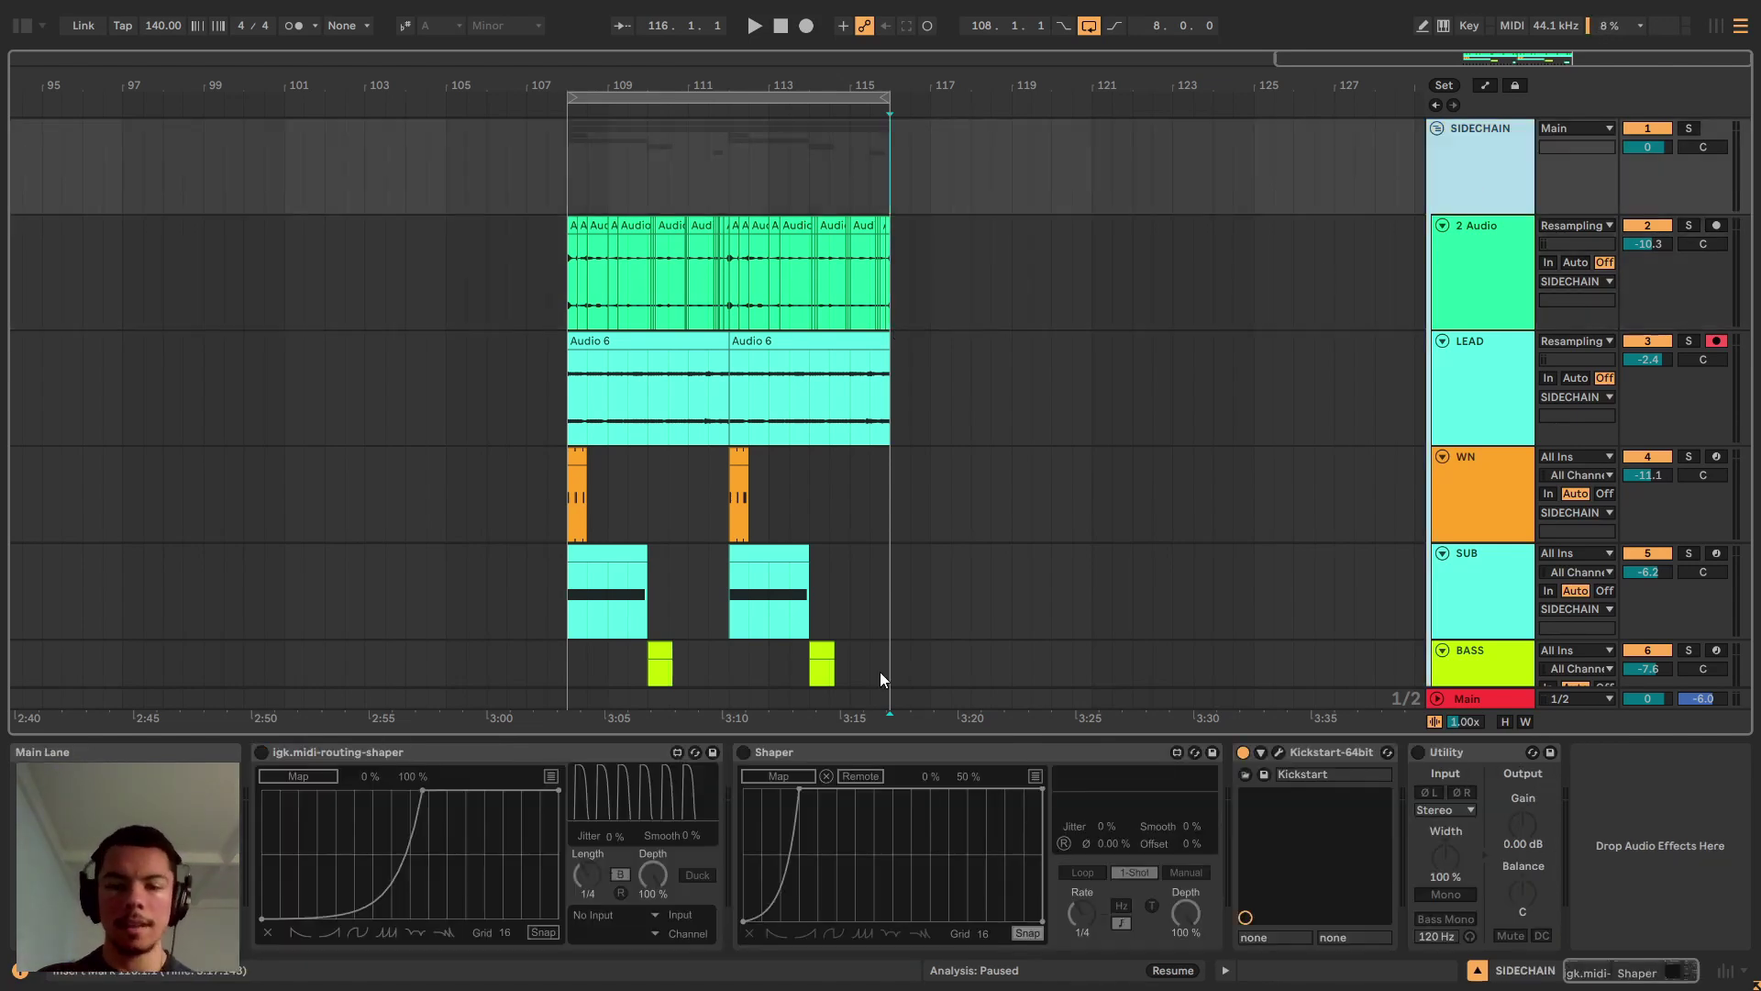
{"action": "left_click", "coordinate": [1278, 753]}
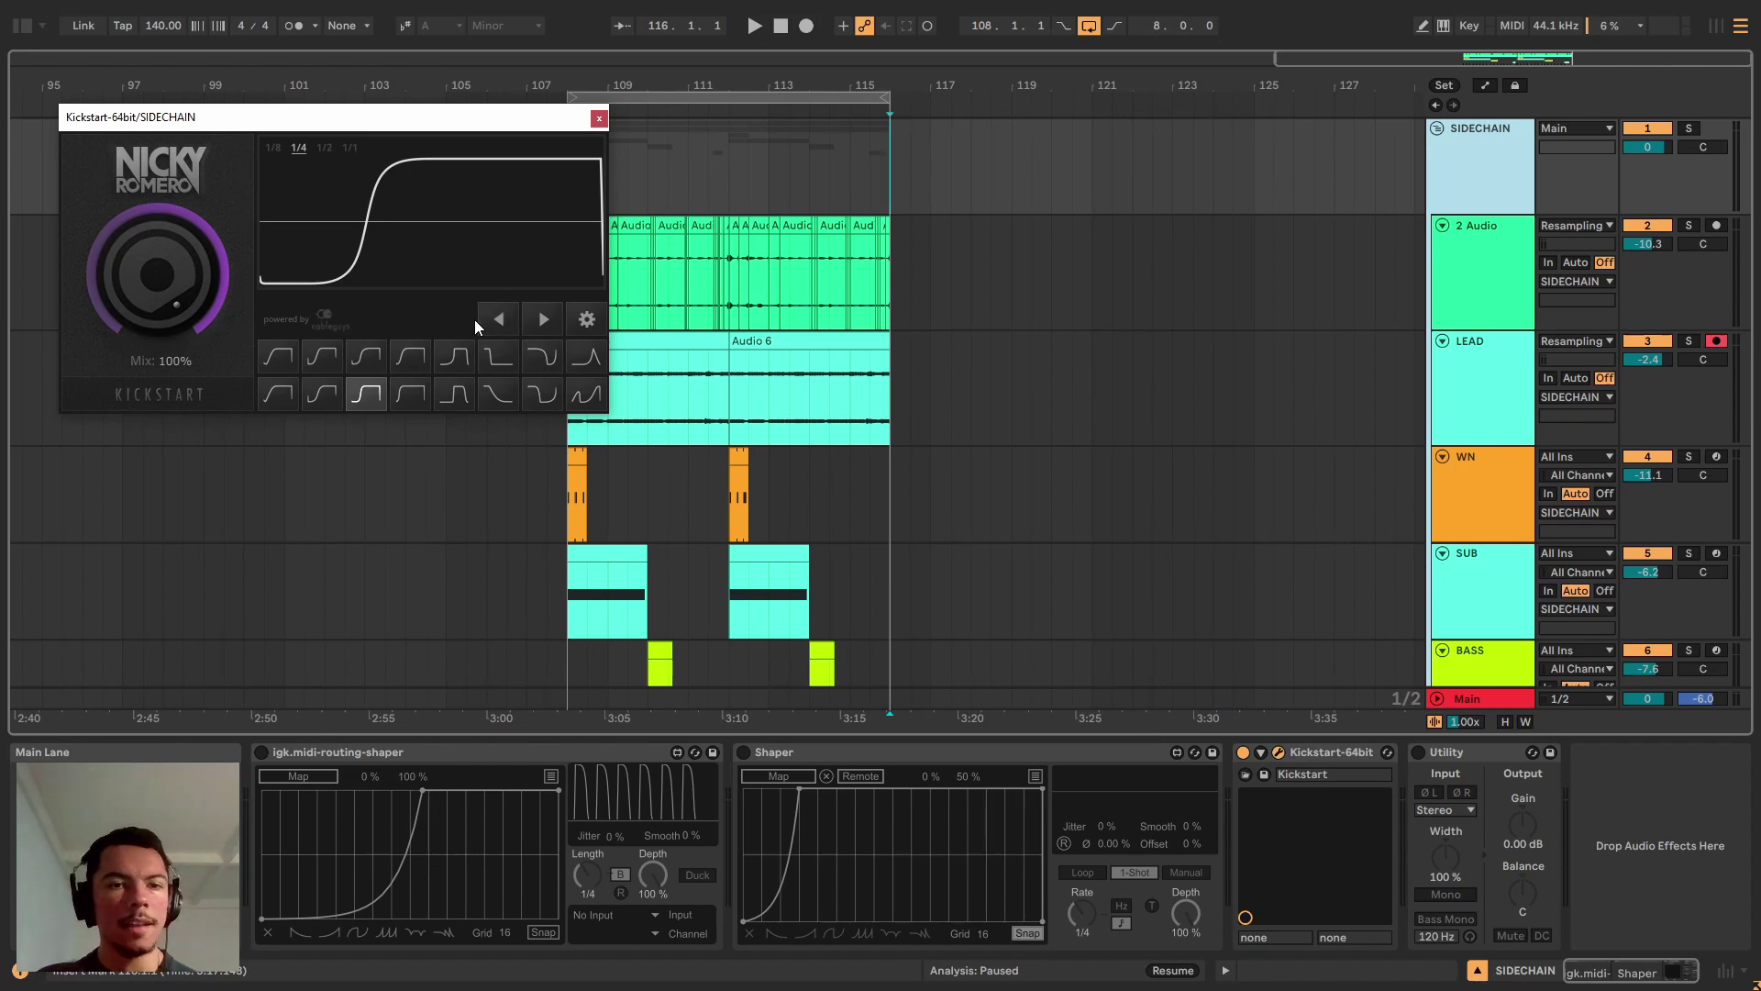
{"action": "left_click", "coordinate": [598, 119]}
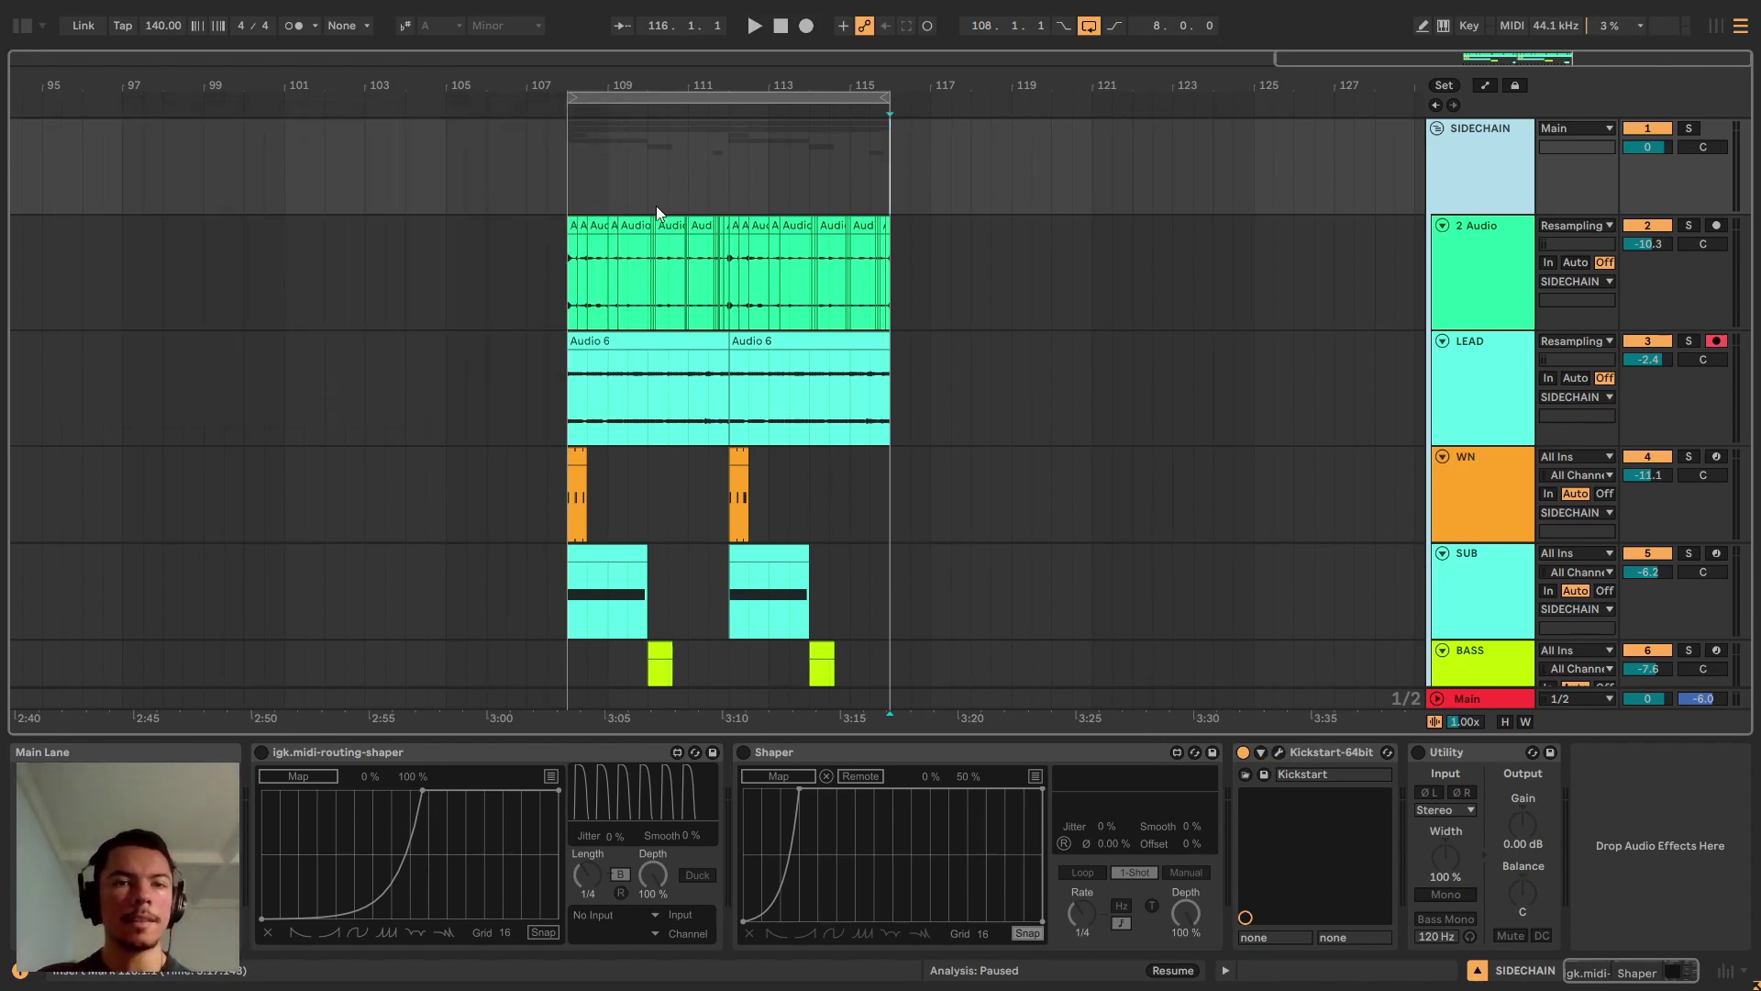
{"action": "key", "text": "z"}
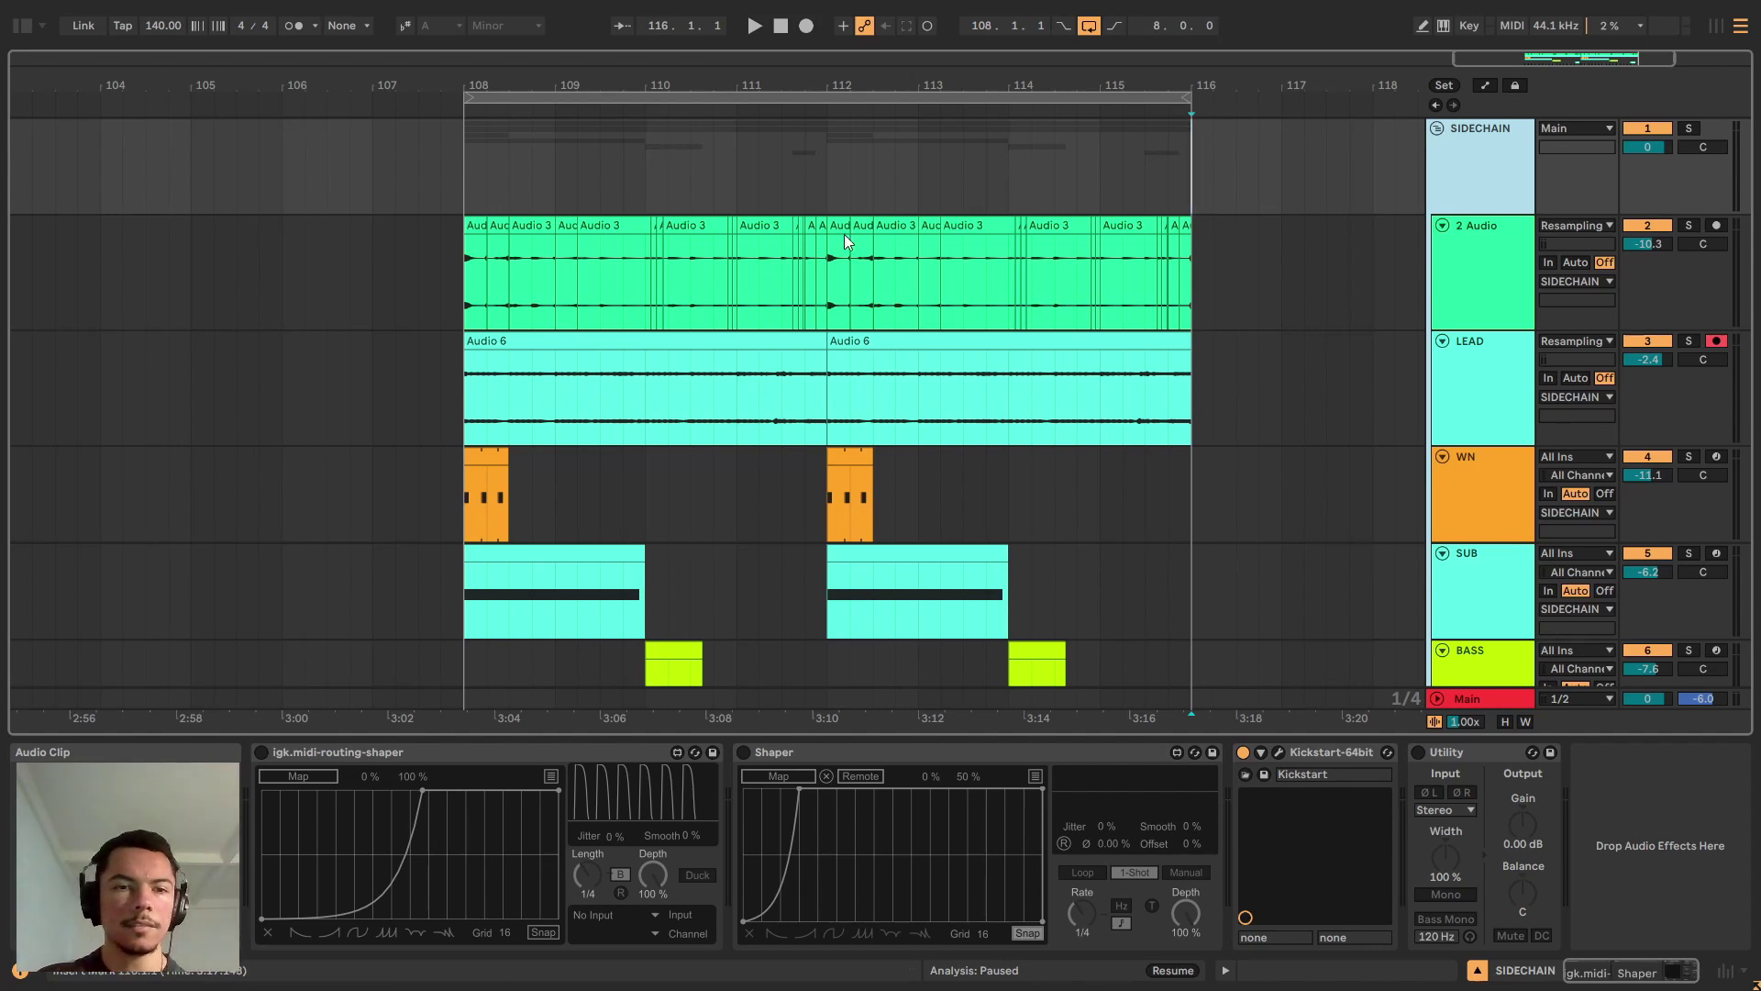
Expand the 2 Audio track and give its Audio 3 clip a fade-in at bar 110.
{"action": "left_click", "coordinate": [625, 266]}
{"action": "scroll", "coordinate": [841, 584], "scroll_direction": "down", "scroll_amount": 5}
{"action": "scroll", "coordinate": [904, 346], "scroll_direction": "up", "scroll_amount": 5}
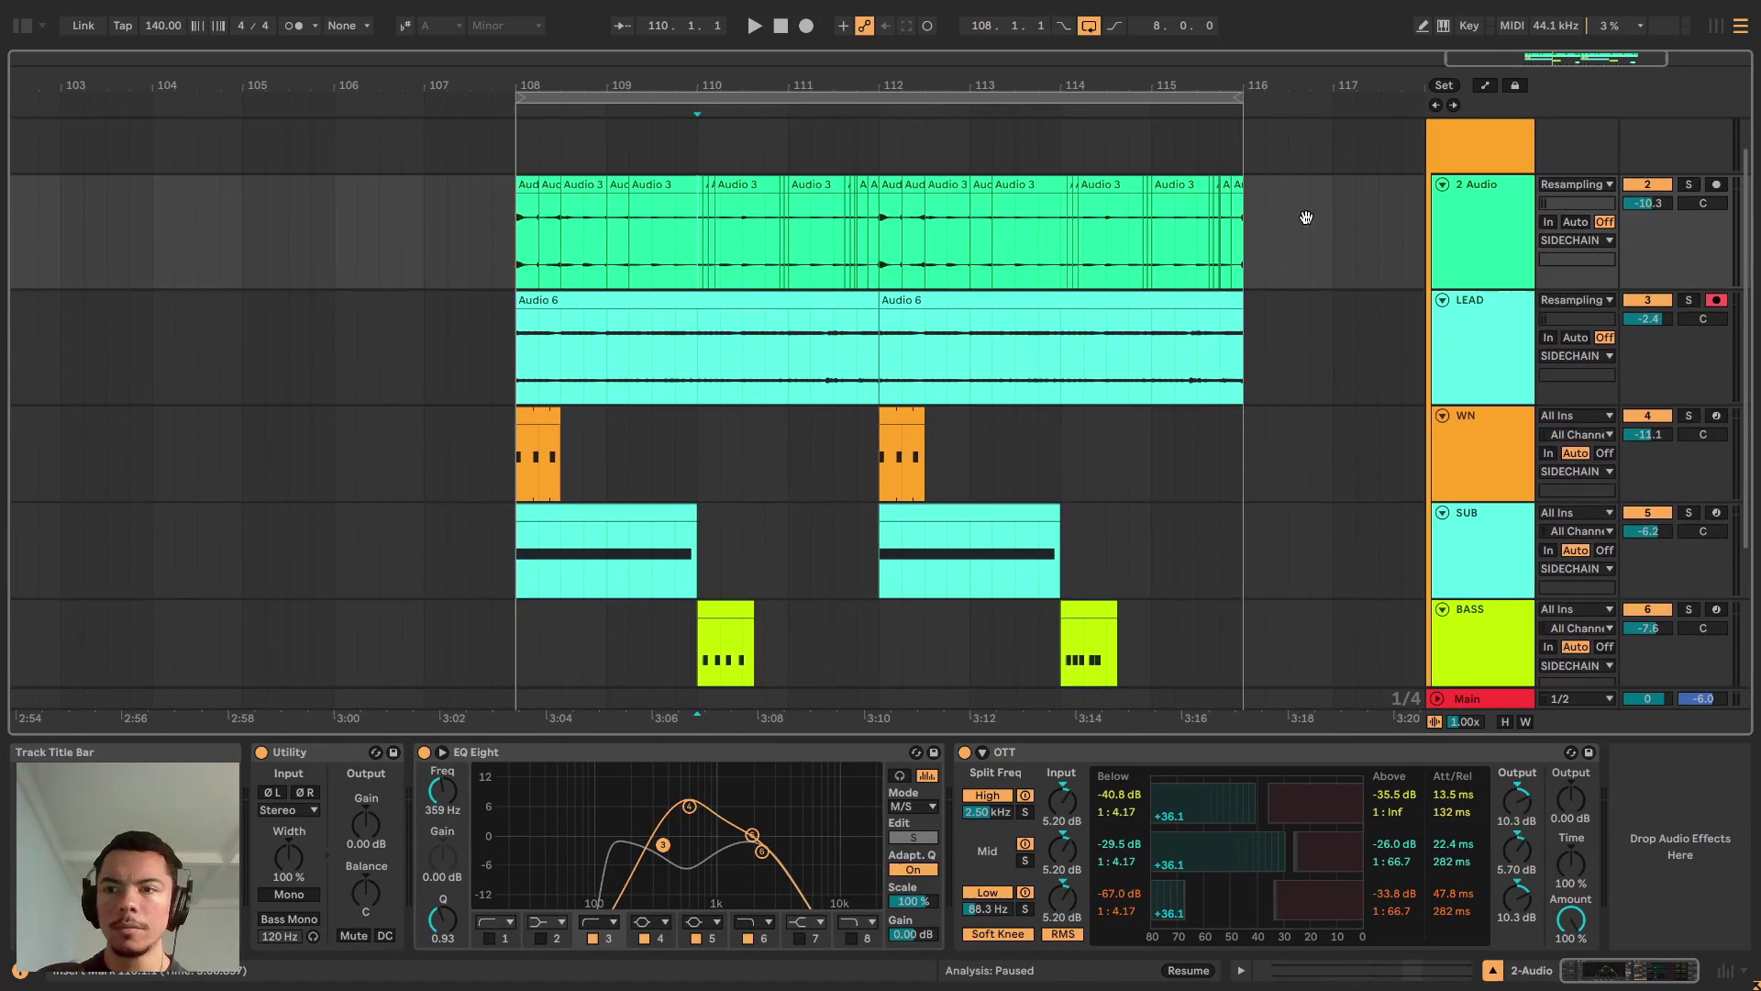
{"action": "scroll", "coordinate": [1302, 220], "scroll_direction": "up", "scroll_amount": 1}
{"action": "left_click", "coordinate": [1441, 342], "text": "alt"}
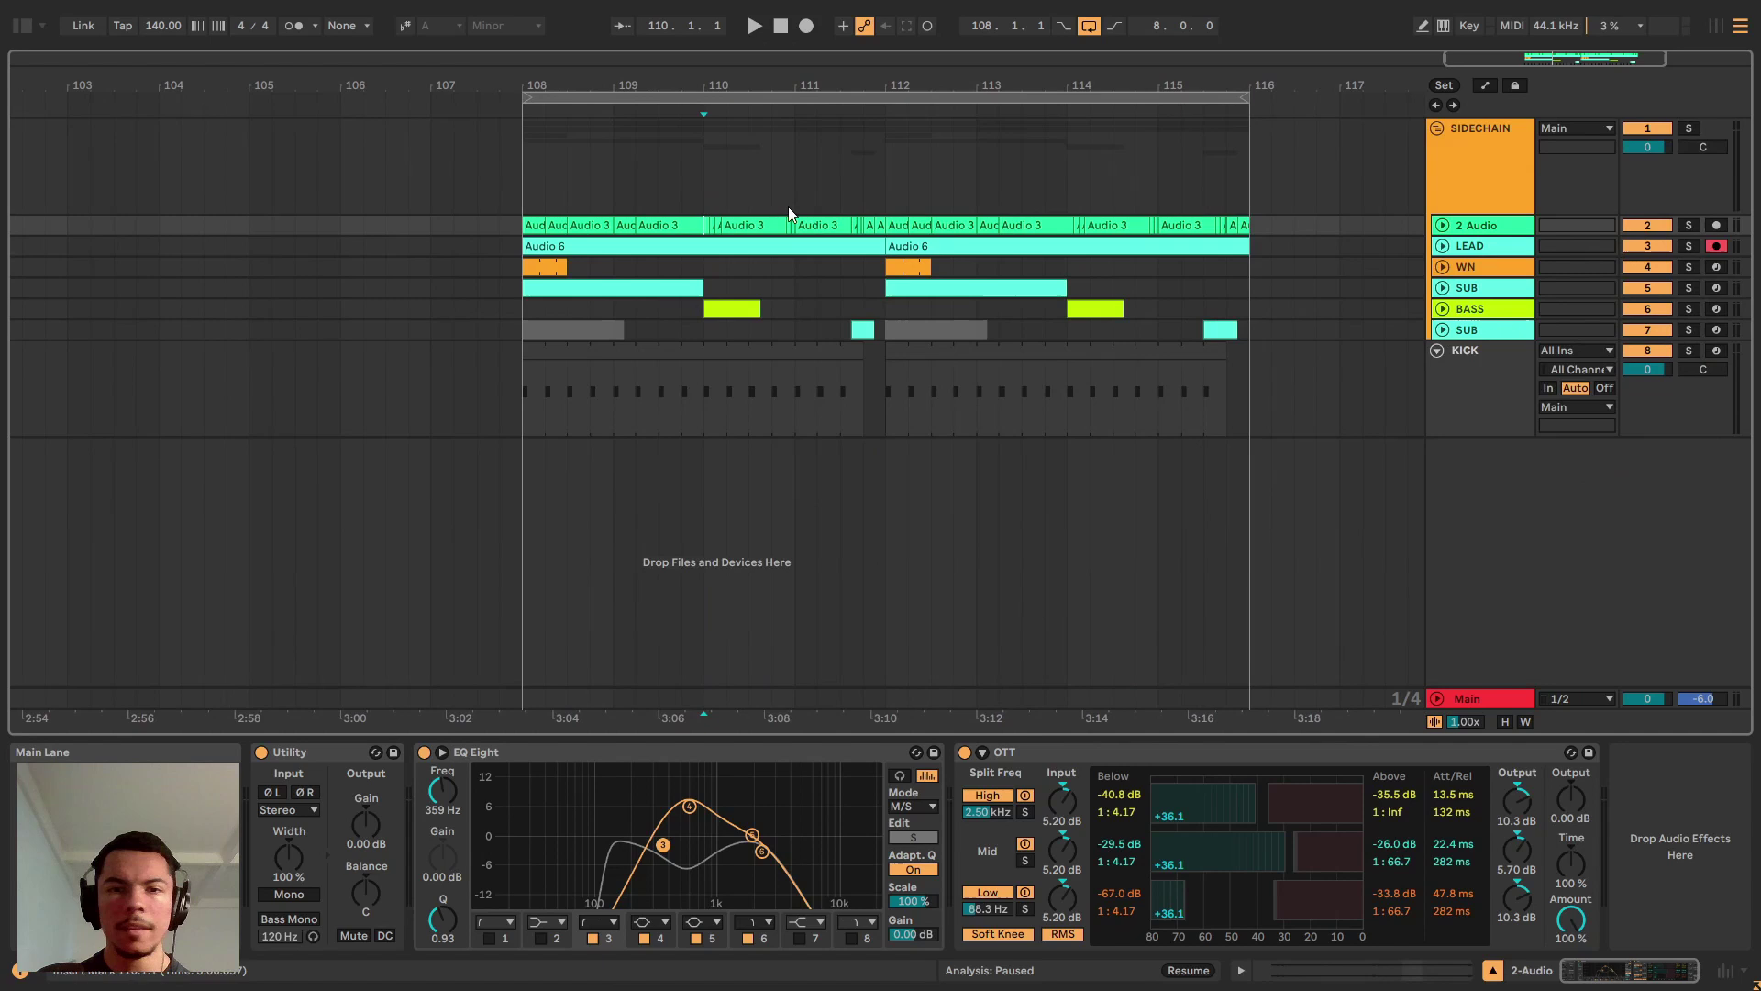
{"action": "scroll", "coordinate": [712, 207], "scroll_direction": "up", "scroll_amount": 3}
{"action": "left_click", "coordinate": [1442, 225]}
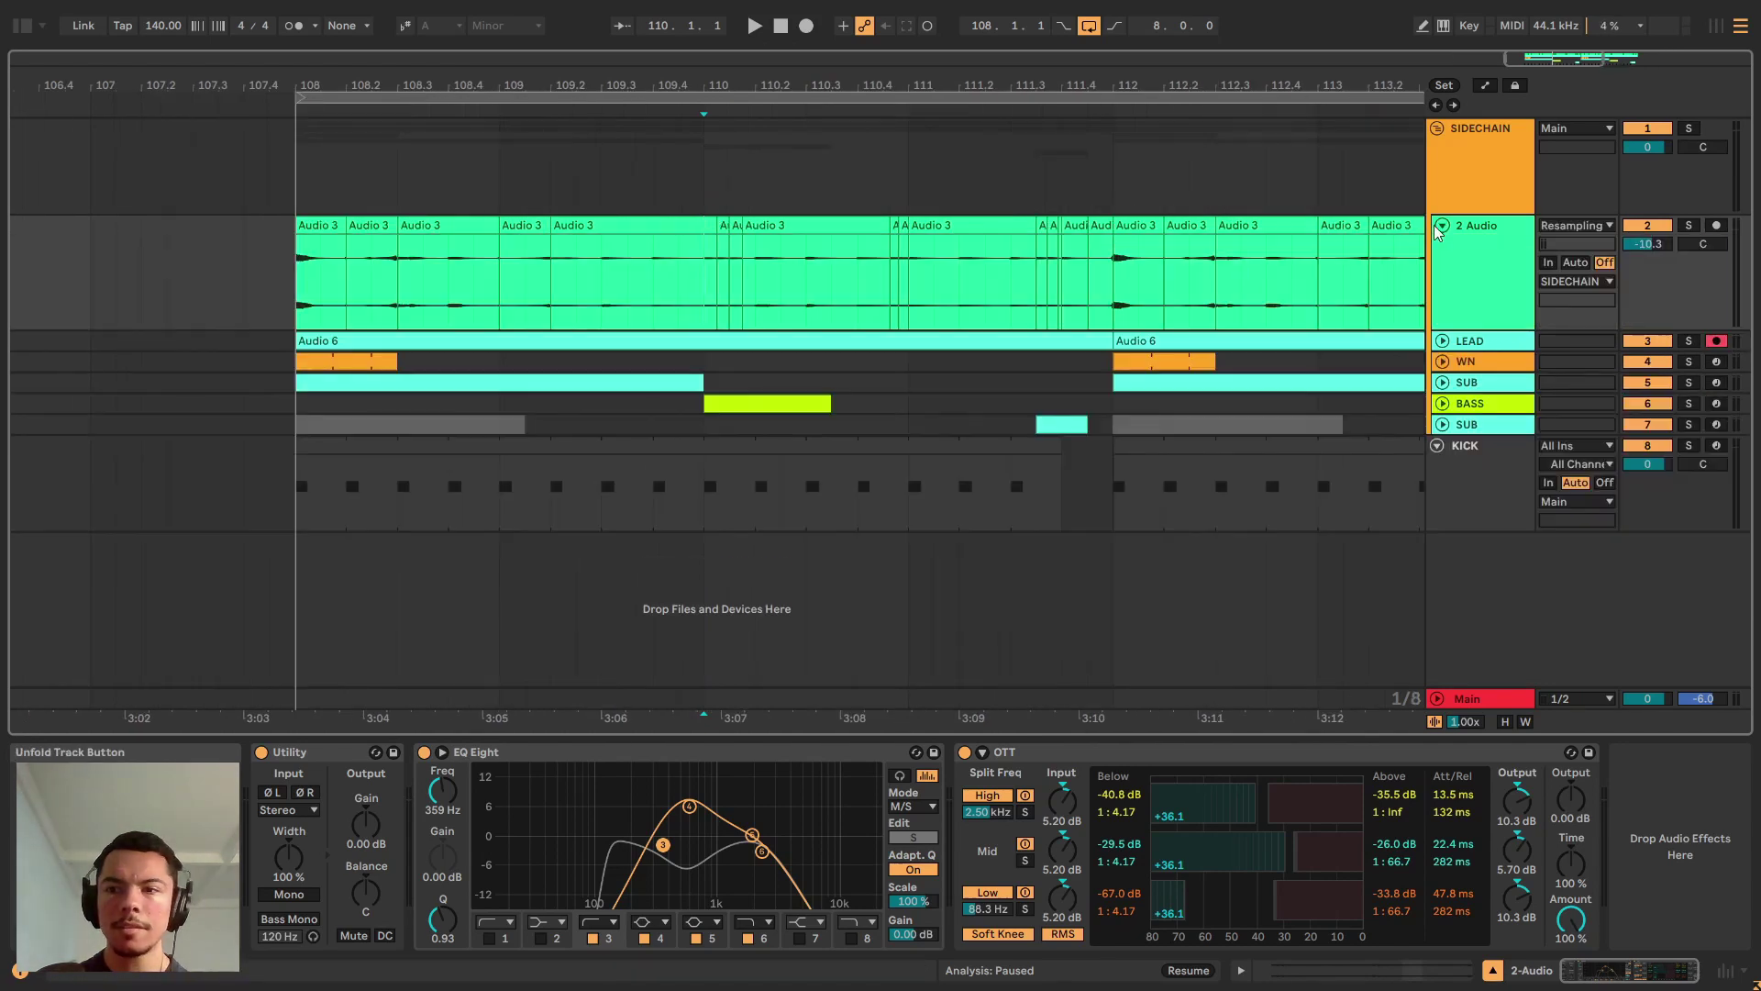
{"action": "scroll", "coordinate": [740, 268], "scroll_direction": "up", "scroll_amount": 6}
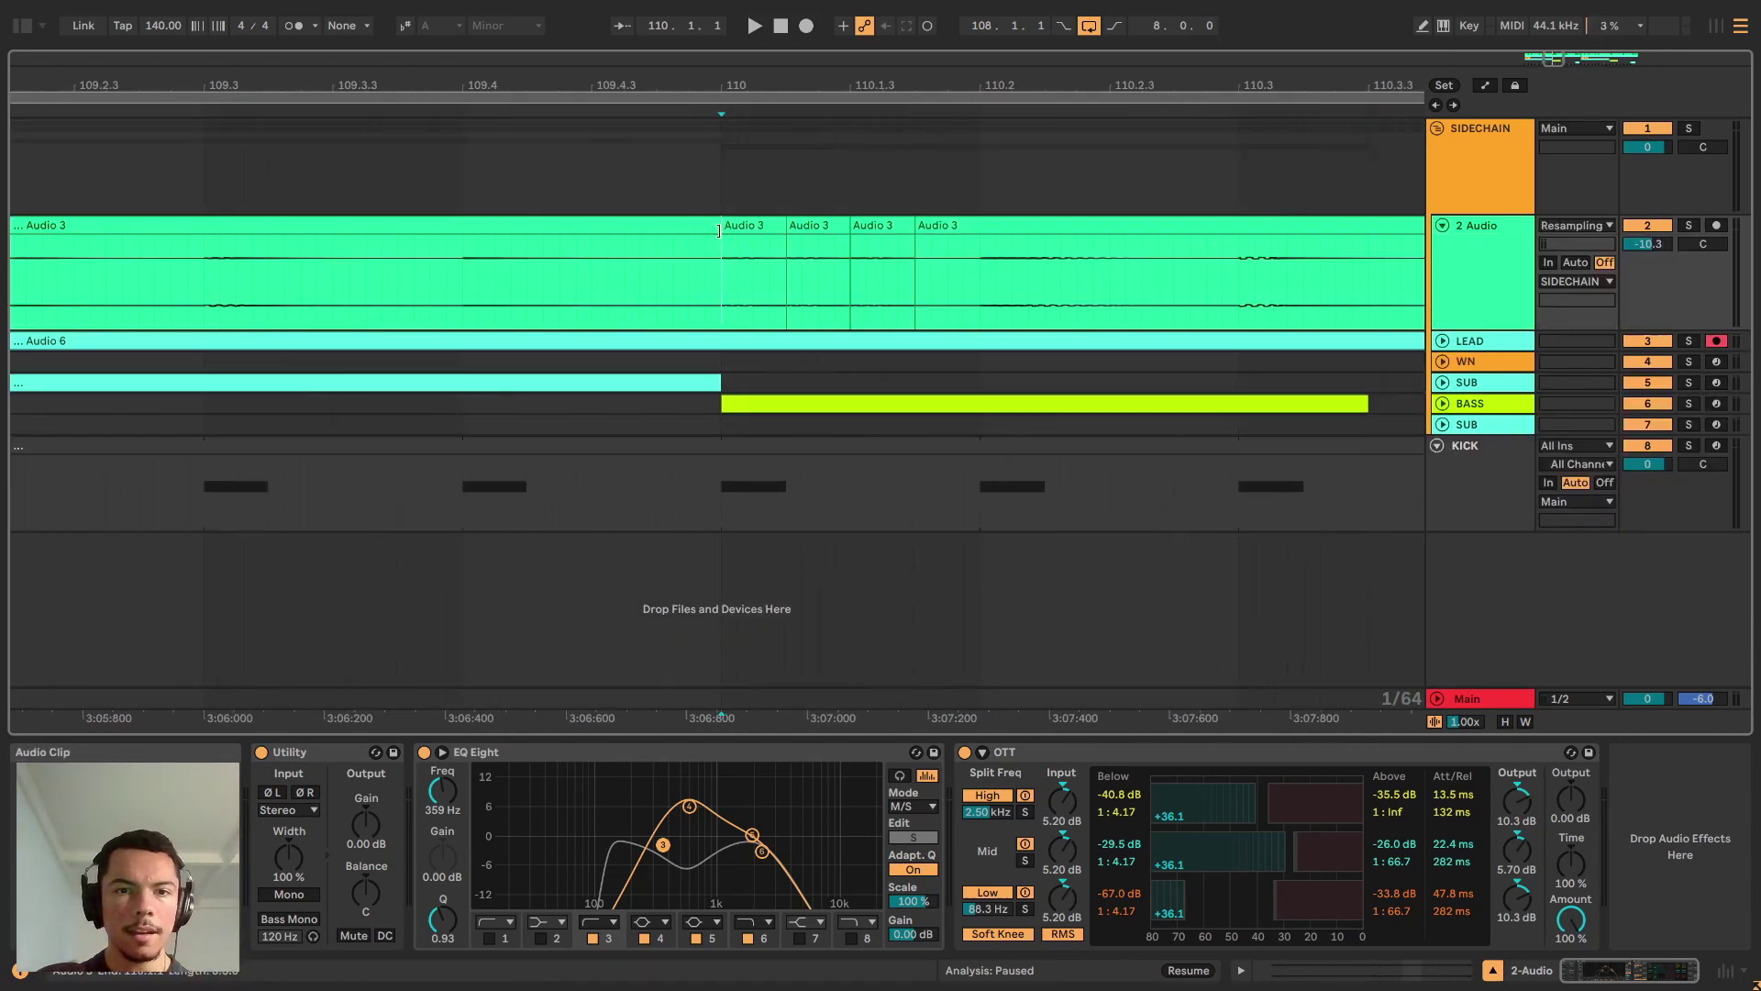
{"action": "left_click", "coordinate": [719, 243]}
{"action": "left_click_drag", "start_coordinate": [732, 242], "coordinate": [784, 240]}
Expand the LEAD track and add a fade-in to its Audio 6 clip at bar 110.
{"action": "scroll", "coordinate": [733, 260], "scroll_direction": "up", "scroll_amount": 3}
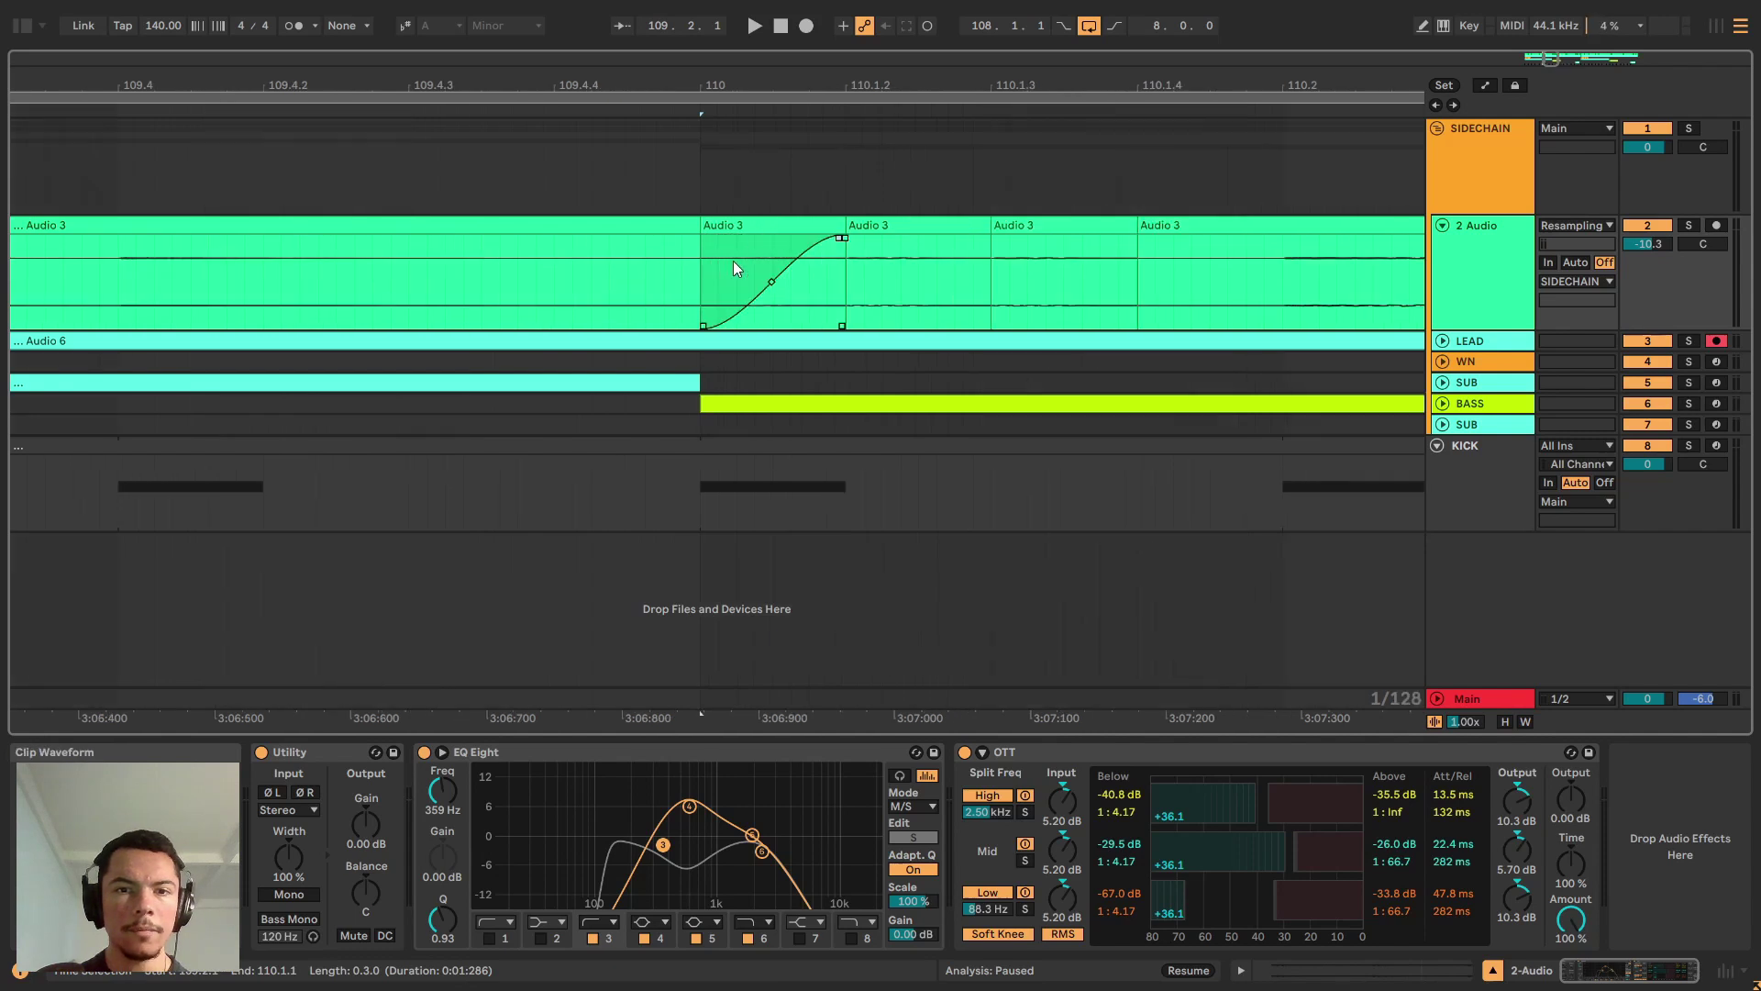
{"action": "scroll", "coordinate": [752, 303], "scroll_direction": "right", "scroll_amount": 2}
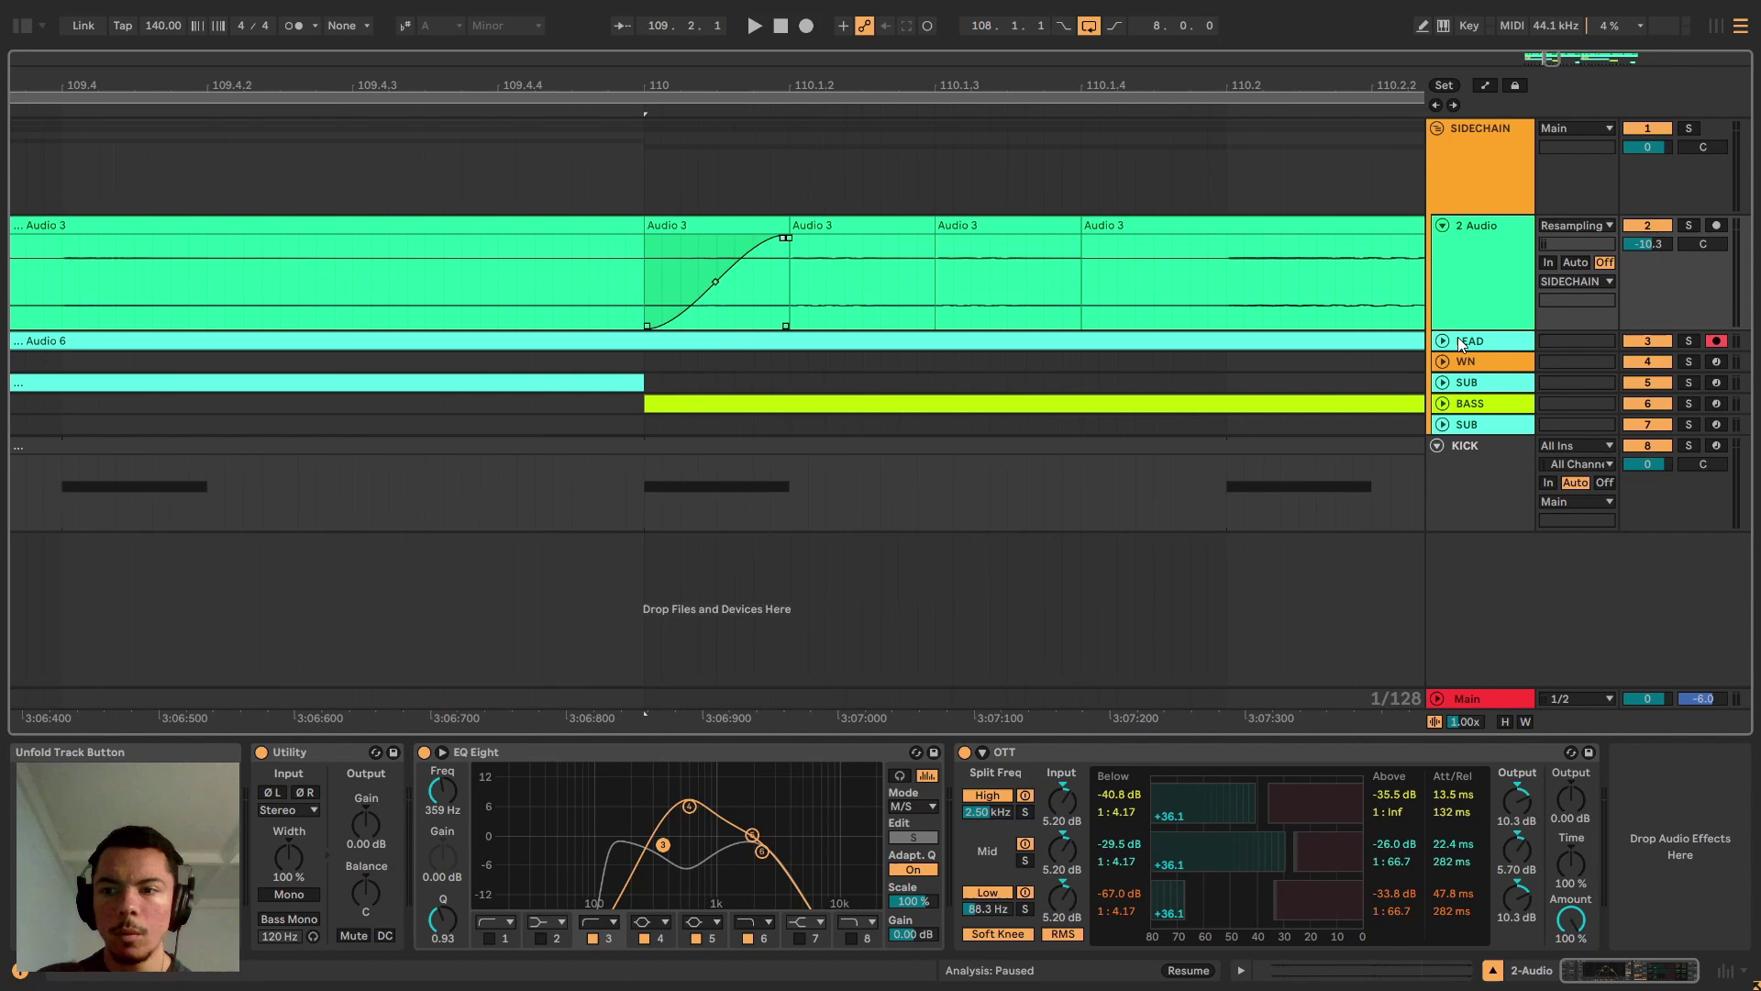
{"action": "left_click", "coordinate": [626, 341]}
{"action": "key", "text": "Right"}
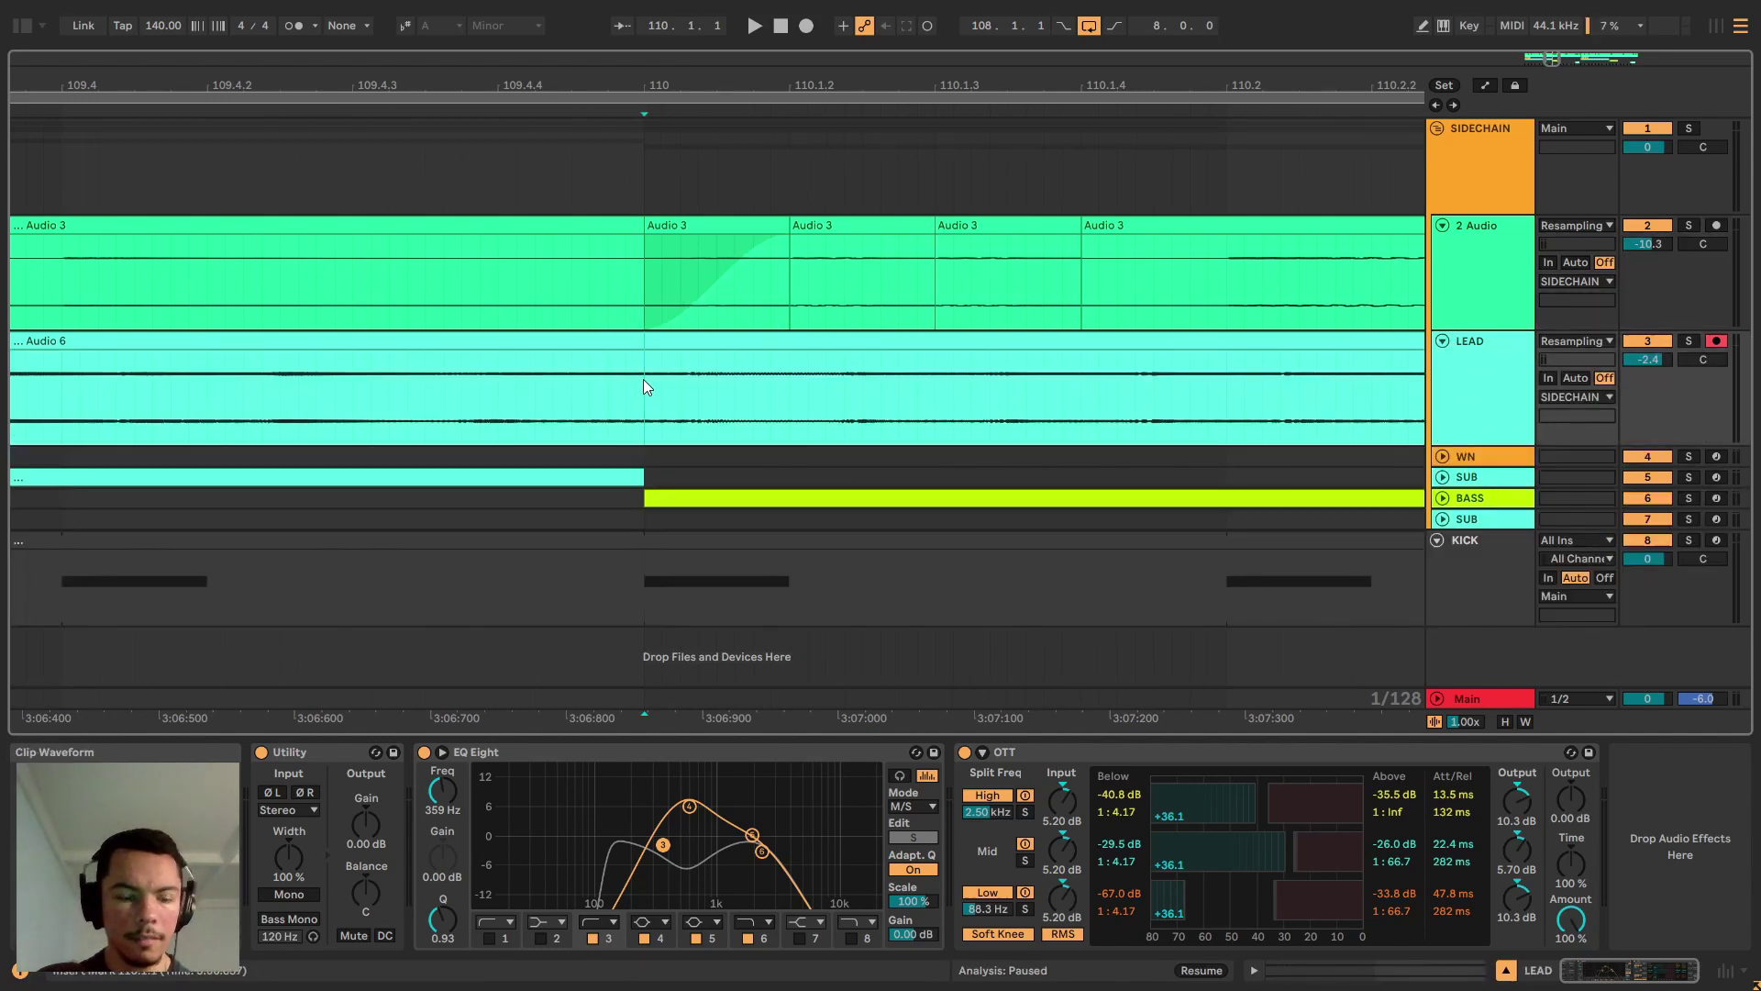
{"action": "left_click_drag", "start_coordinate": [647, 353], "coordinate": [789, 345]}
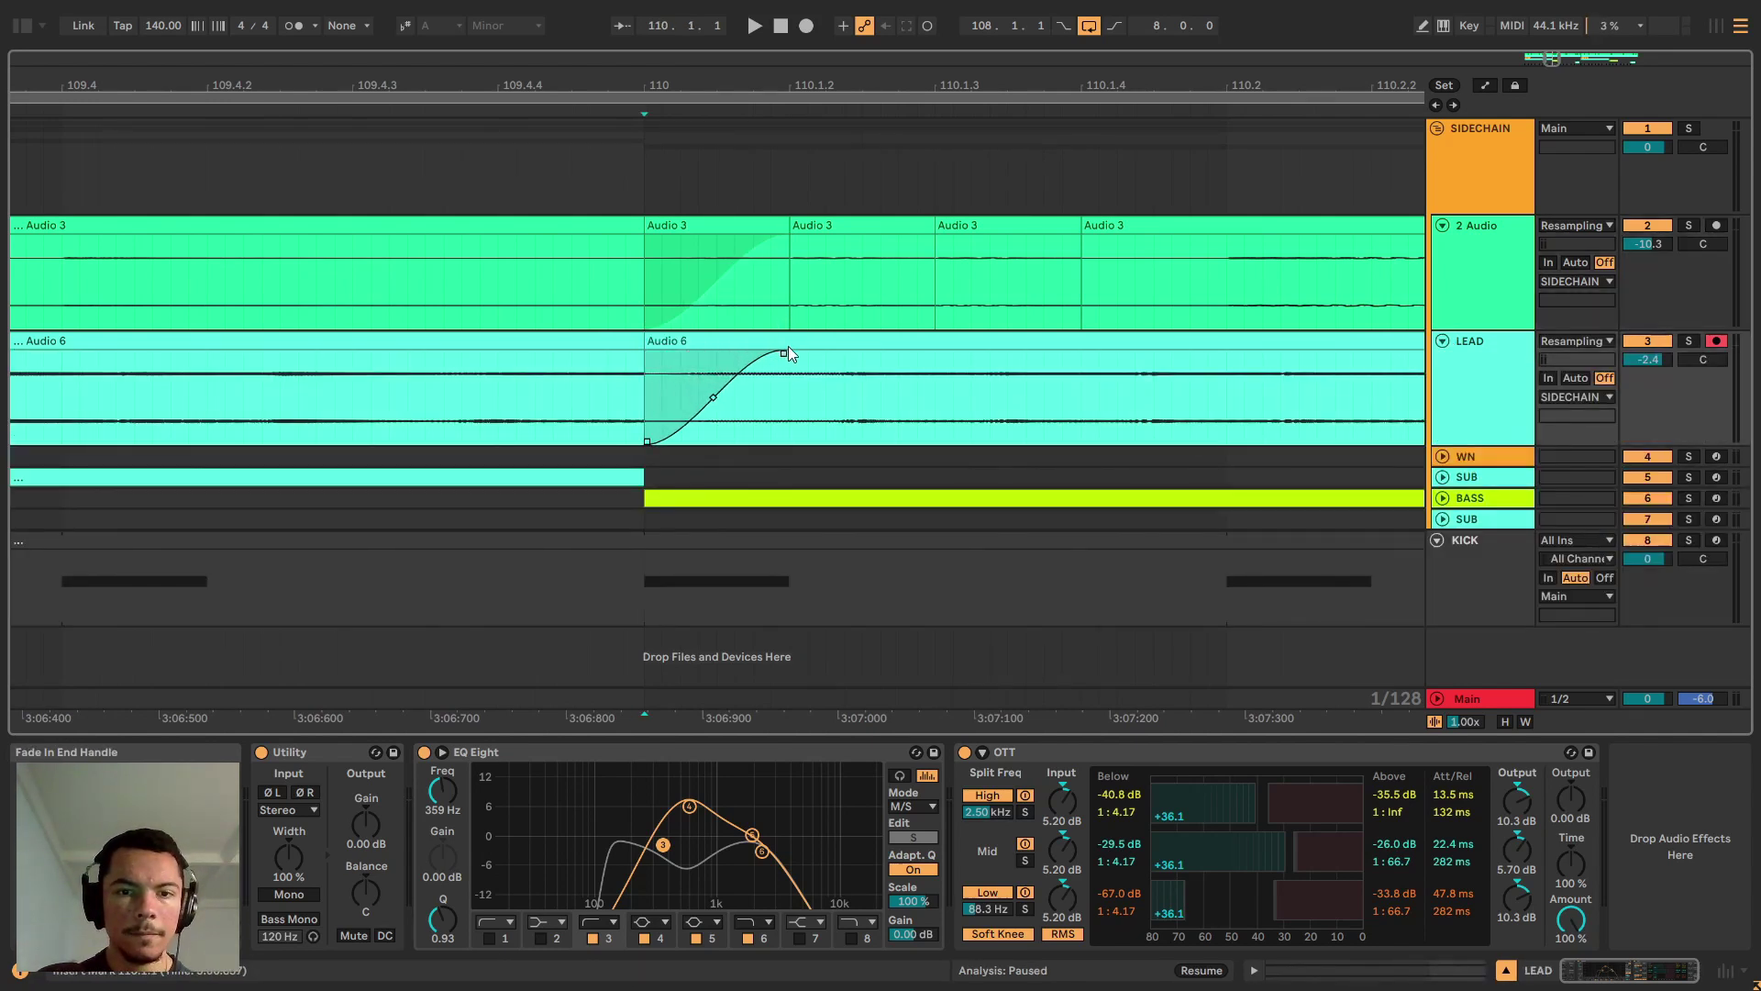
Zoom out to bars 106–113 and bring the SIDECHAIN group's devices back into view.
{"action": "left_click", "coordinate": [1476, 562]}
{"action": "left_click", "coordinate": [1504, 263]}
{"action": "key", "text": "z"}
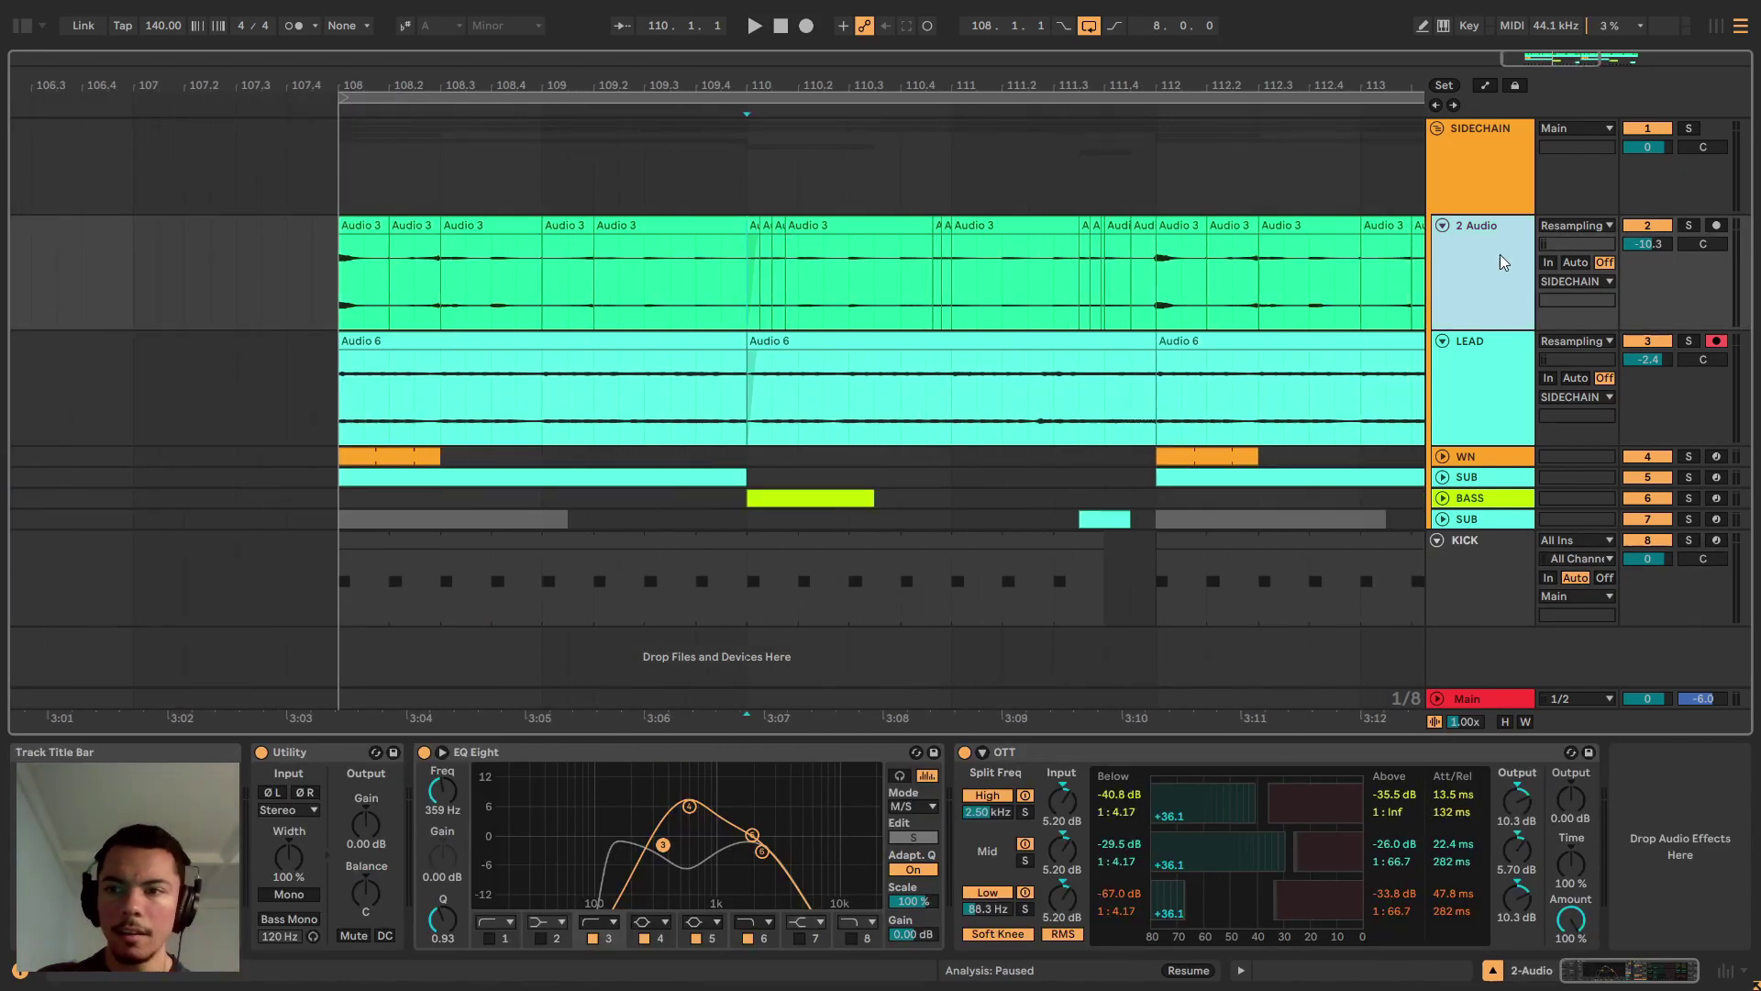
{"action": "left_click", "coordinate": [1486, 180]}
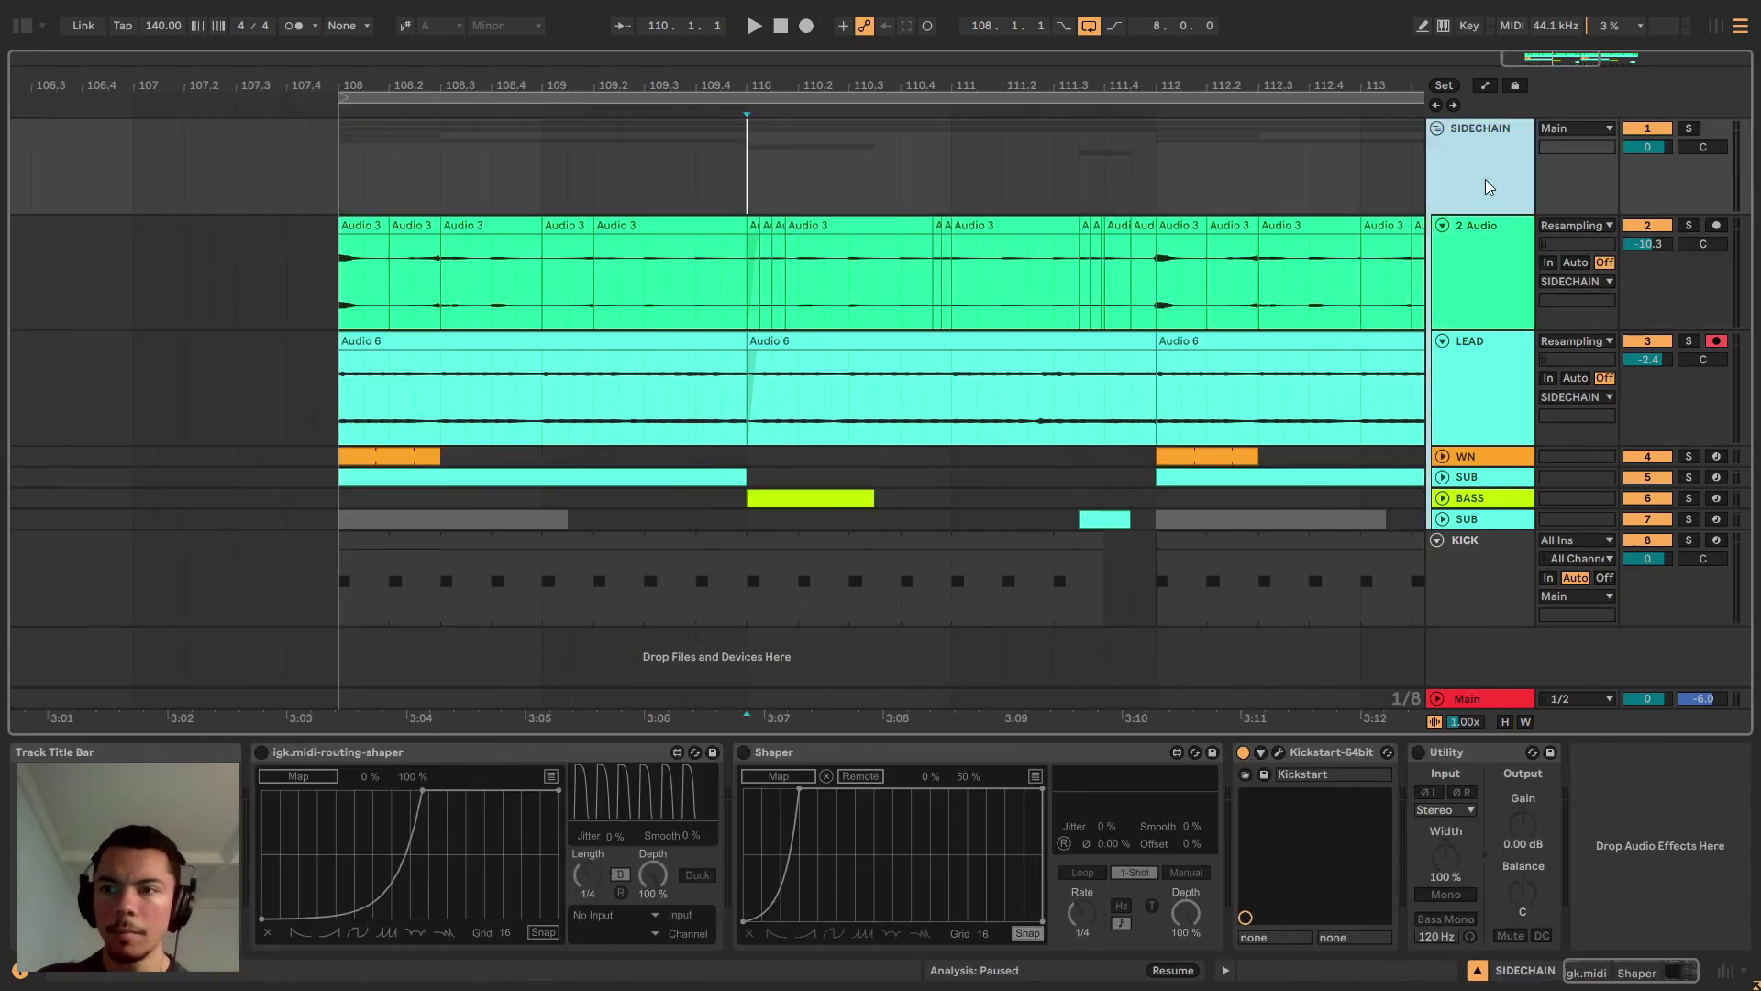
With Kickstart's window open, play from bar 108 to hear the SIDECHAIN ducking.
{"action": "left_click", "coordinate": [1278, 754]}
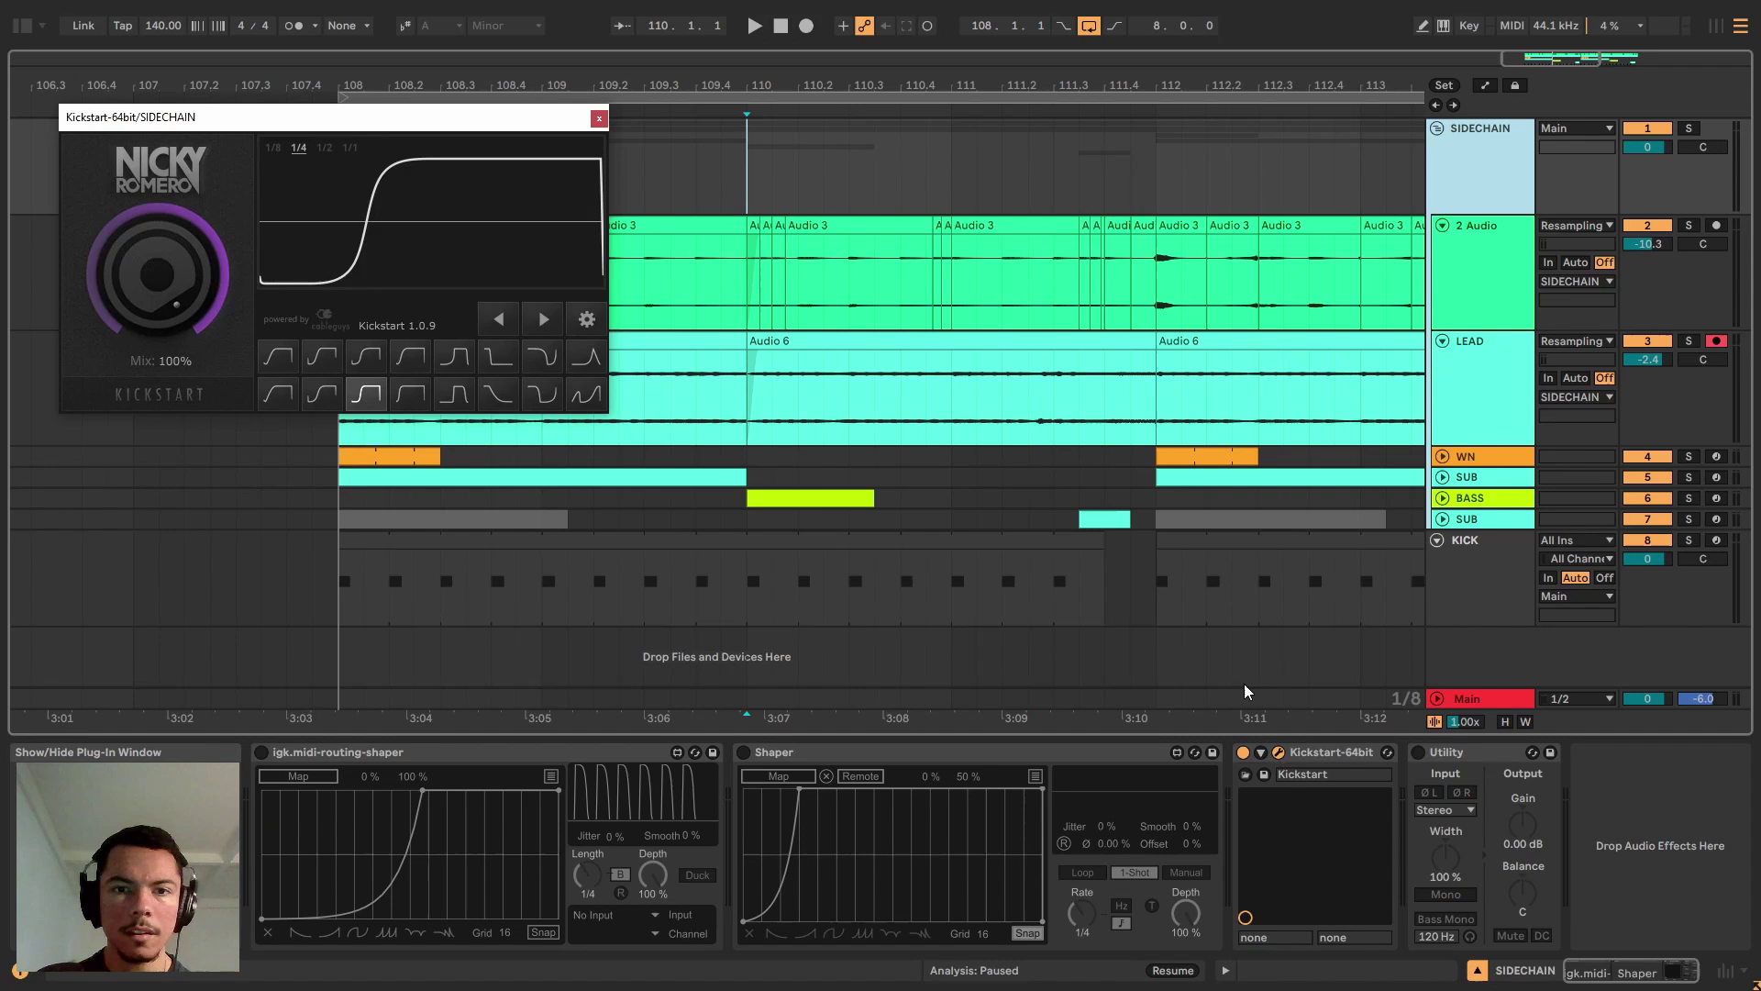
{"action": "scroll", "coordinate": [959, 306], "scroll_direction": "down", "scroll_amount": 5}
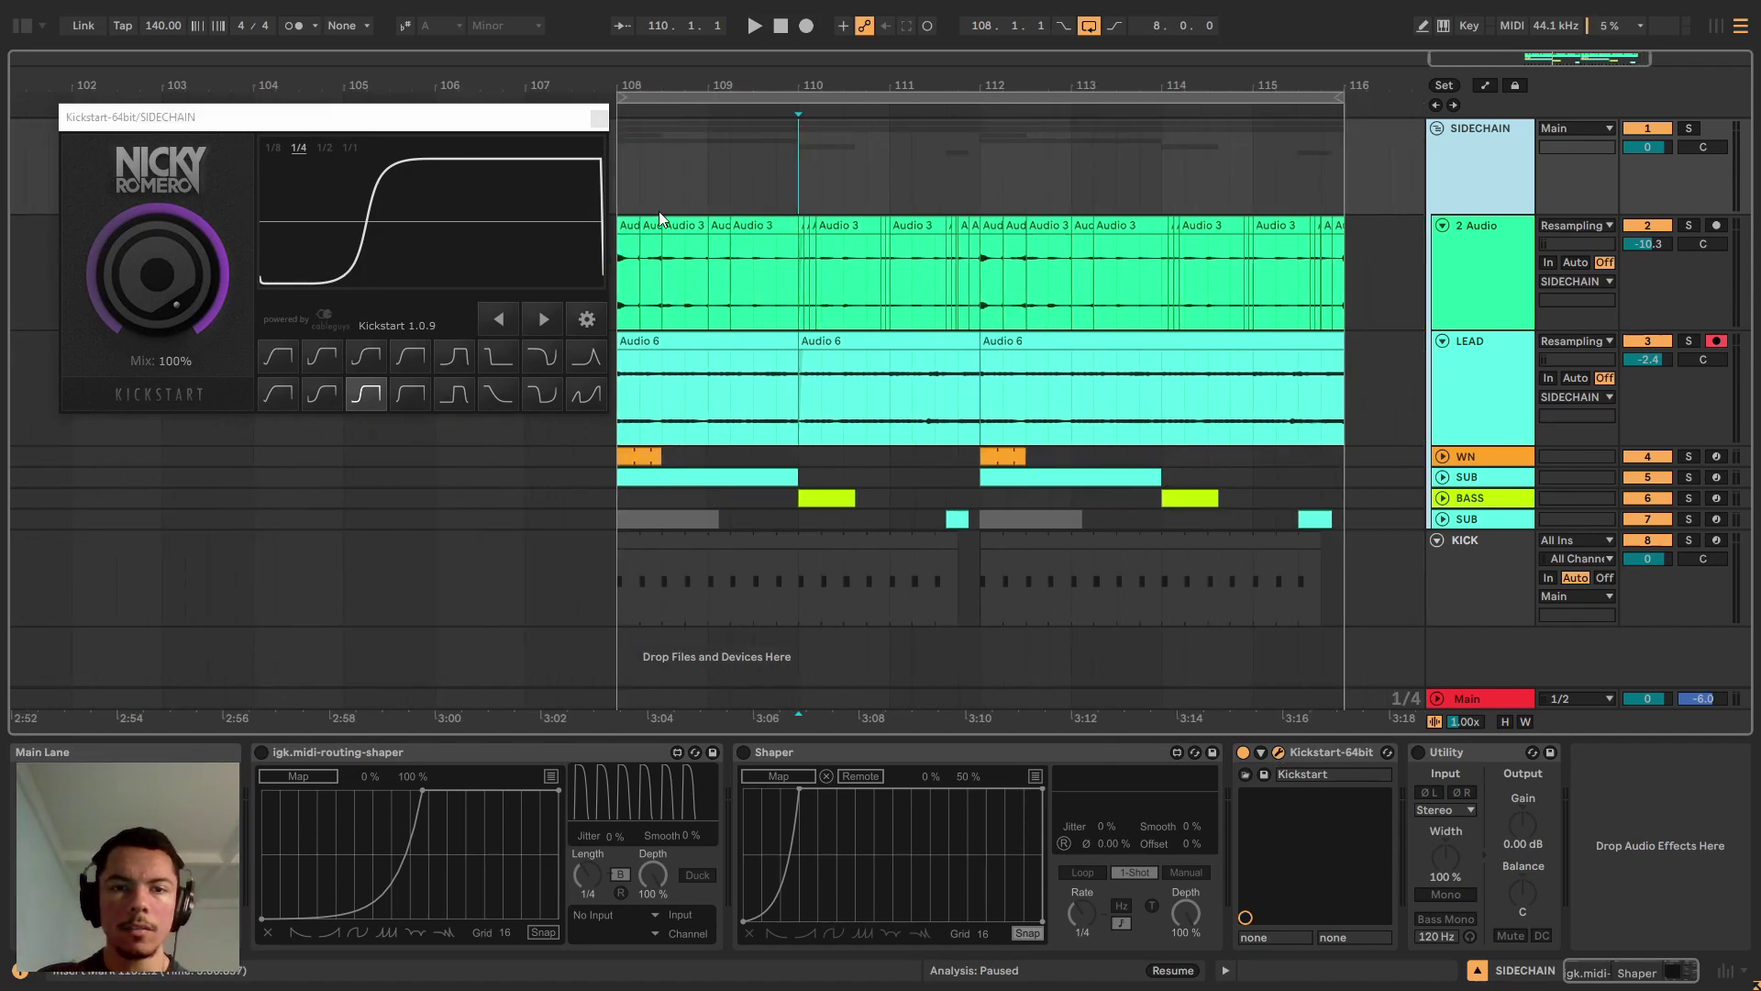
{"action": "left_click", "coordinate": [639, 184]}
{"action": "left_click", "coordinate": [1472, 224]}
{"action": "left_click", "coordinate": [1462, 184]}
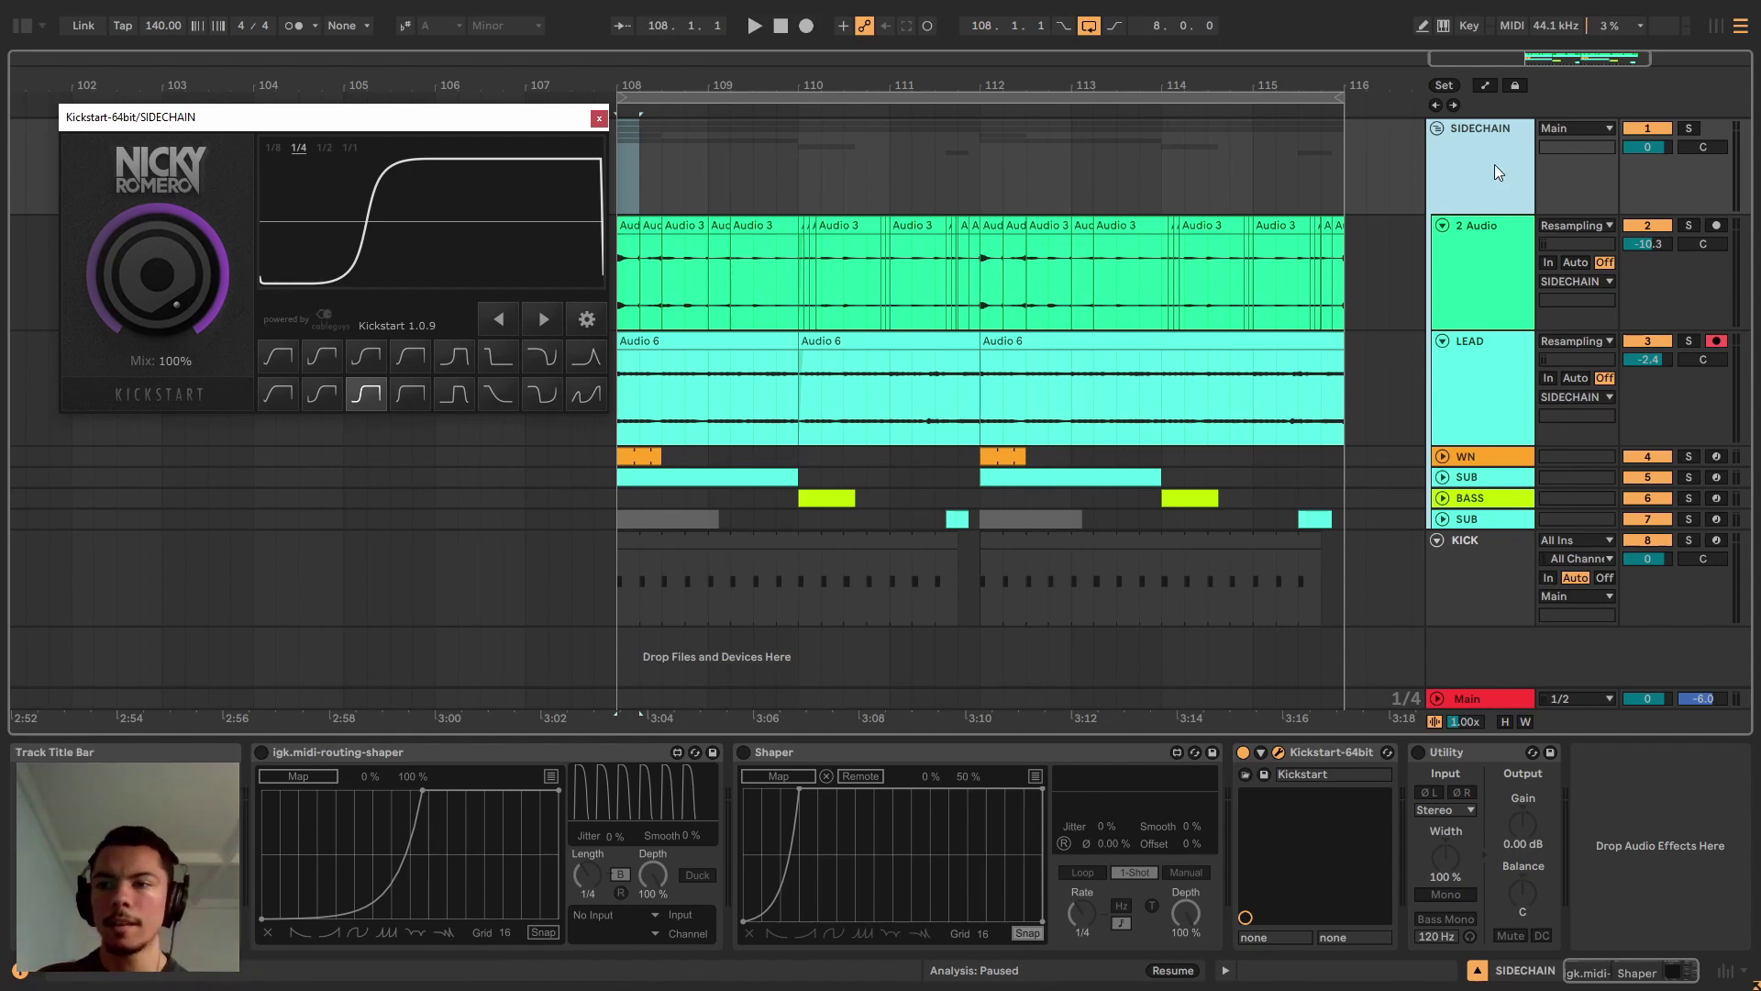
{"action": "key", "text": "space"}
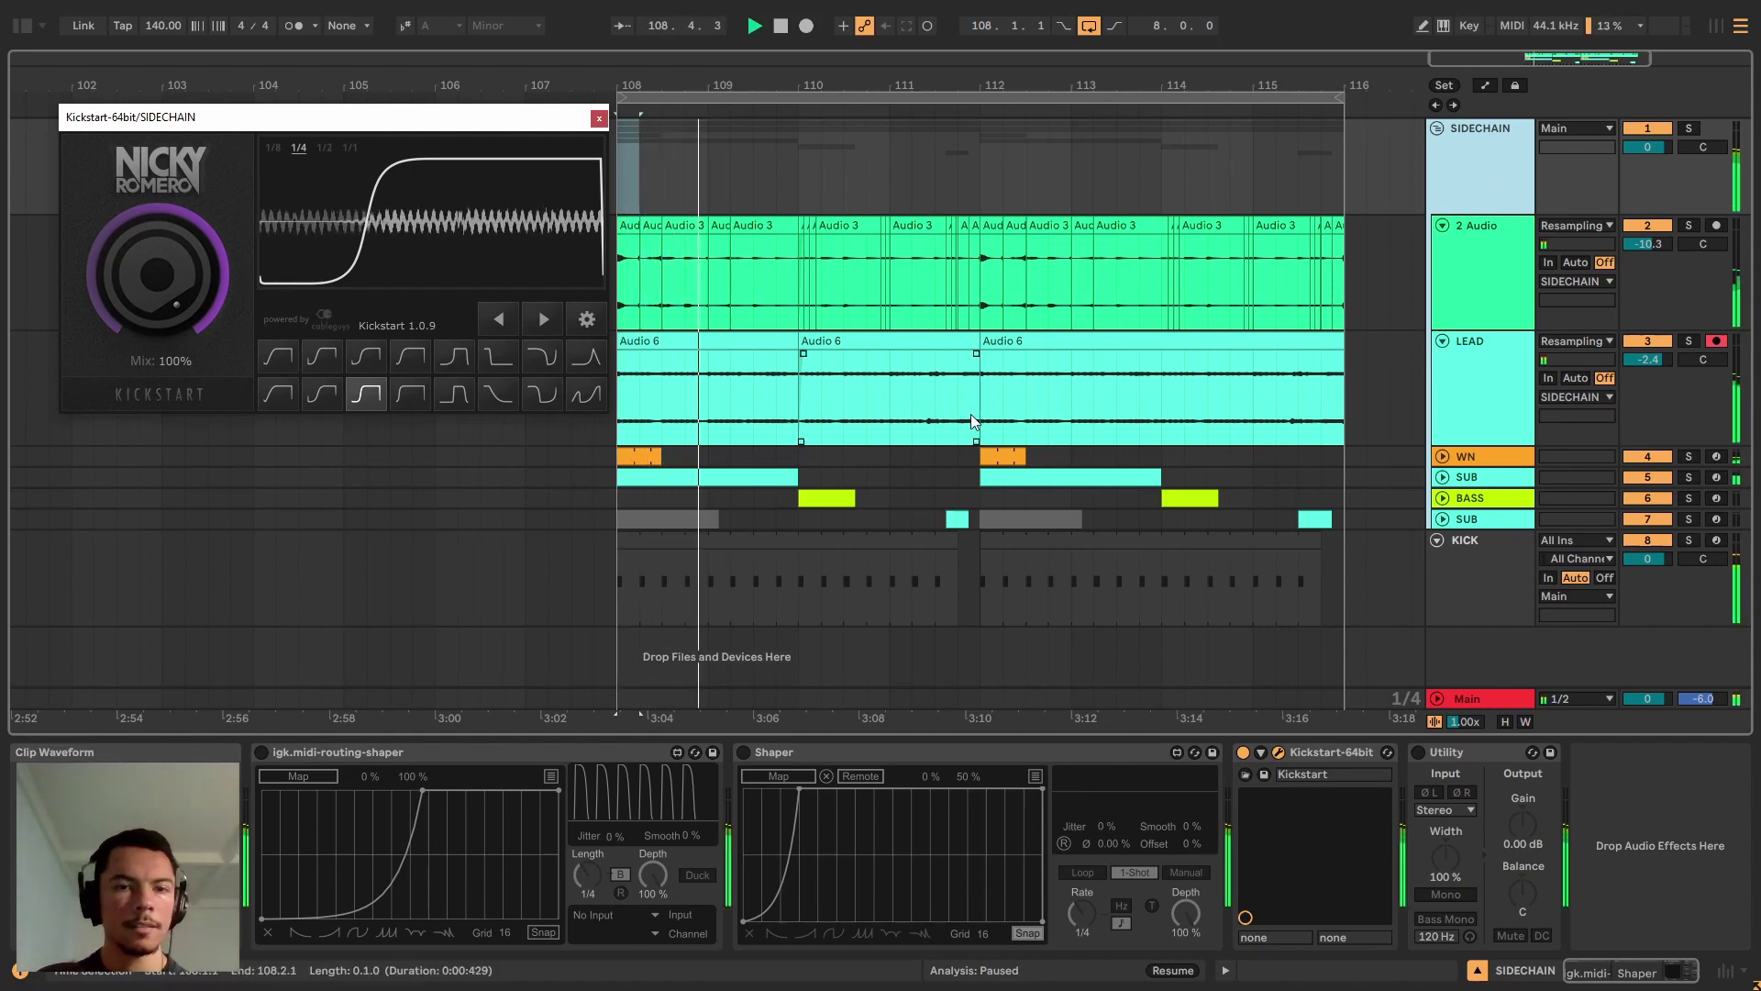
{"action": "key", "text": "Left"}
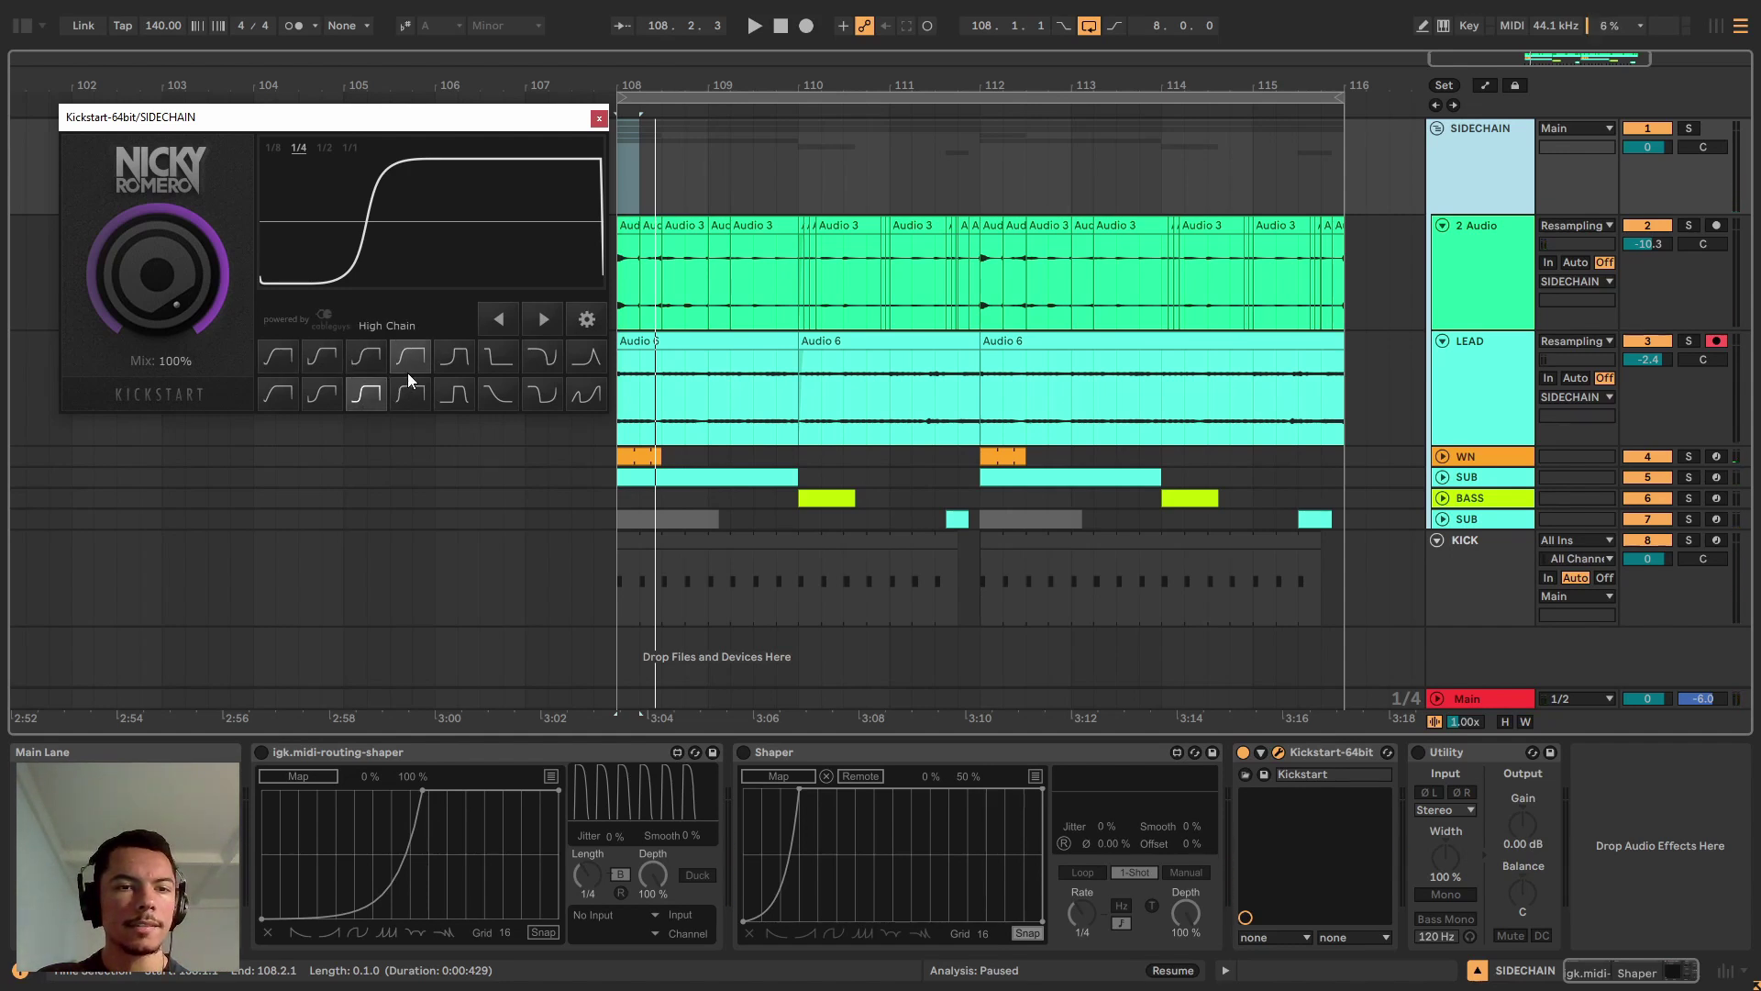
Switch Kickstart to a different curve shape, play it back, stop, and select a KICK beat.
{"action": "left_click", "coordinate": [454, 355]}
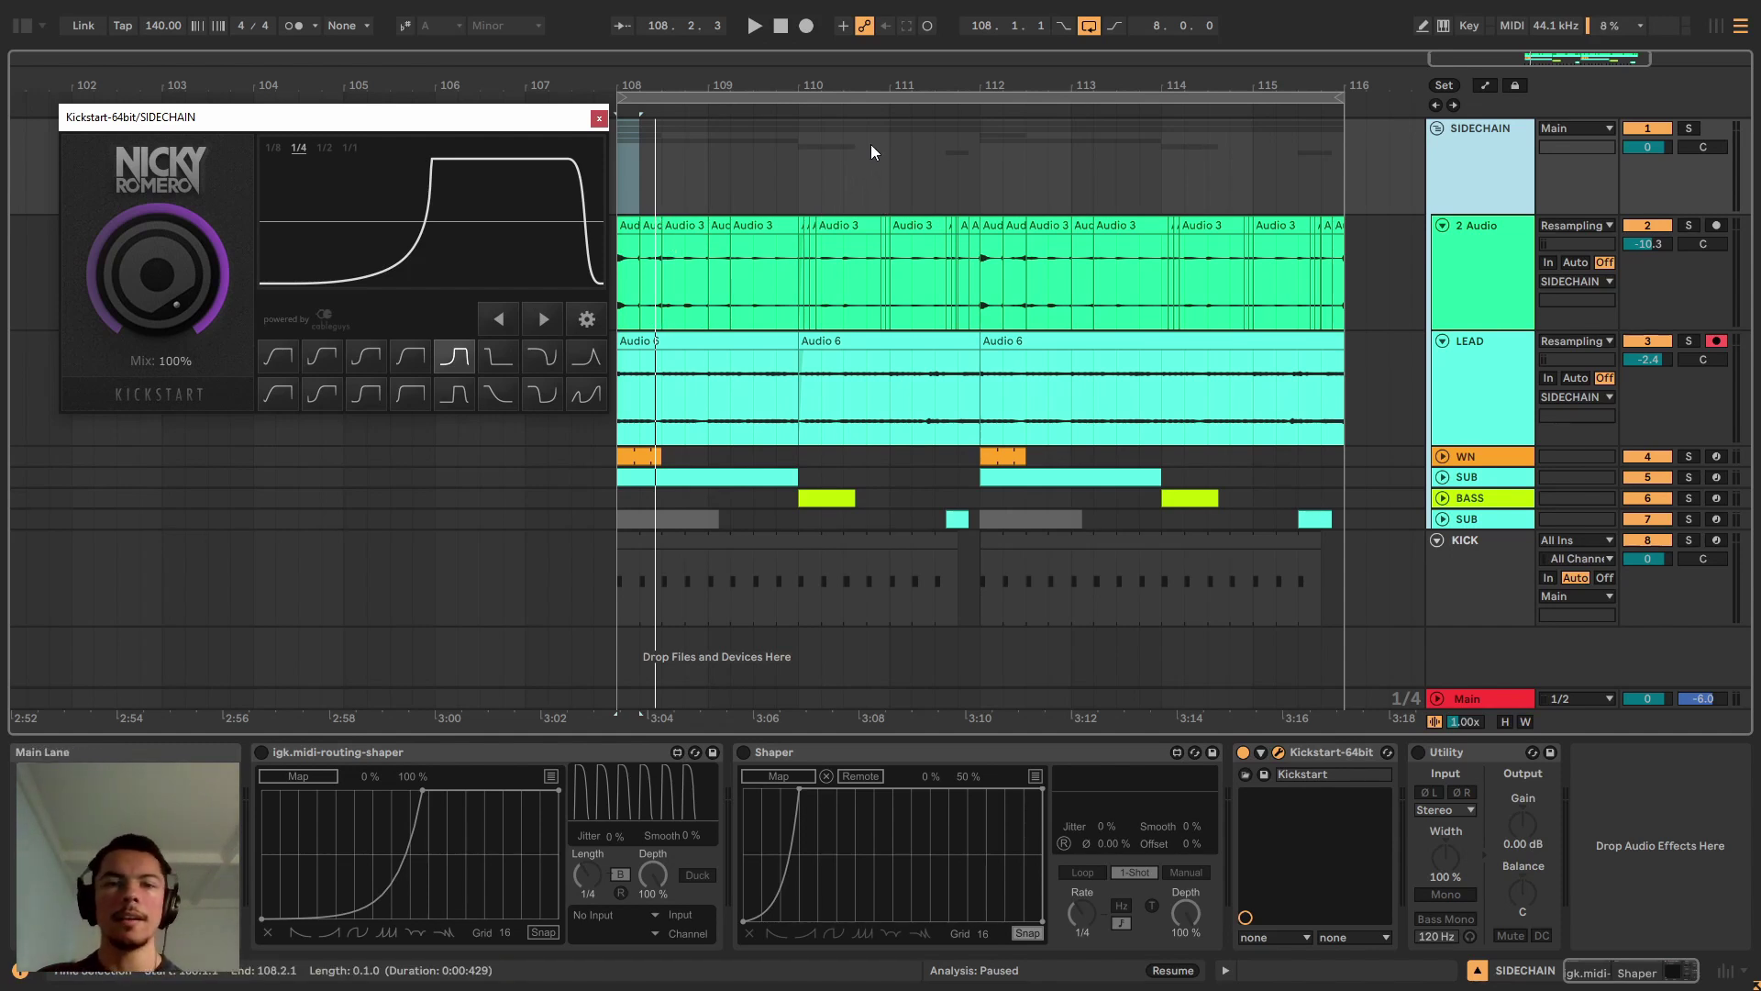
{"action": "key", "text": "space"}
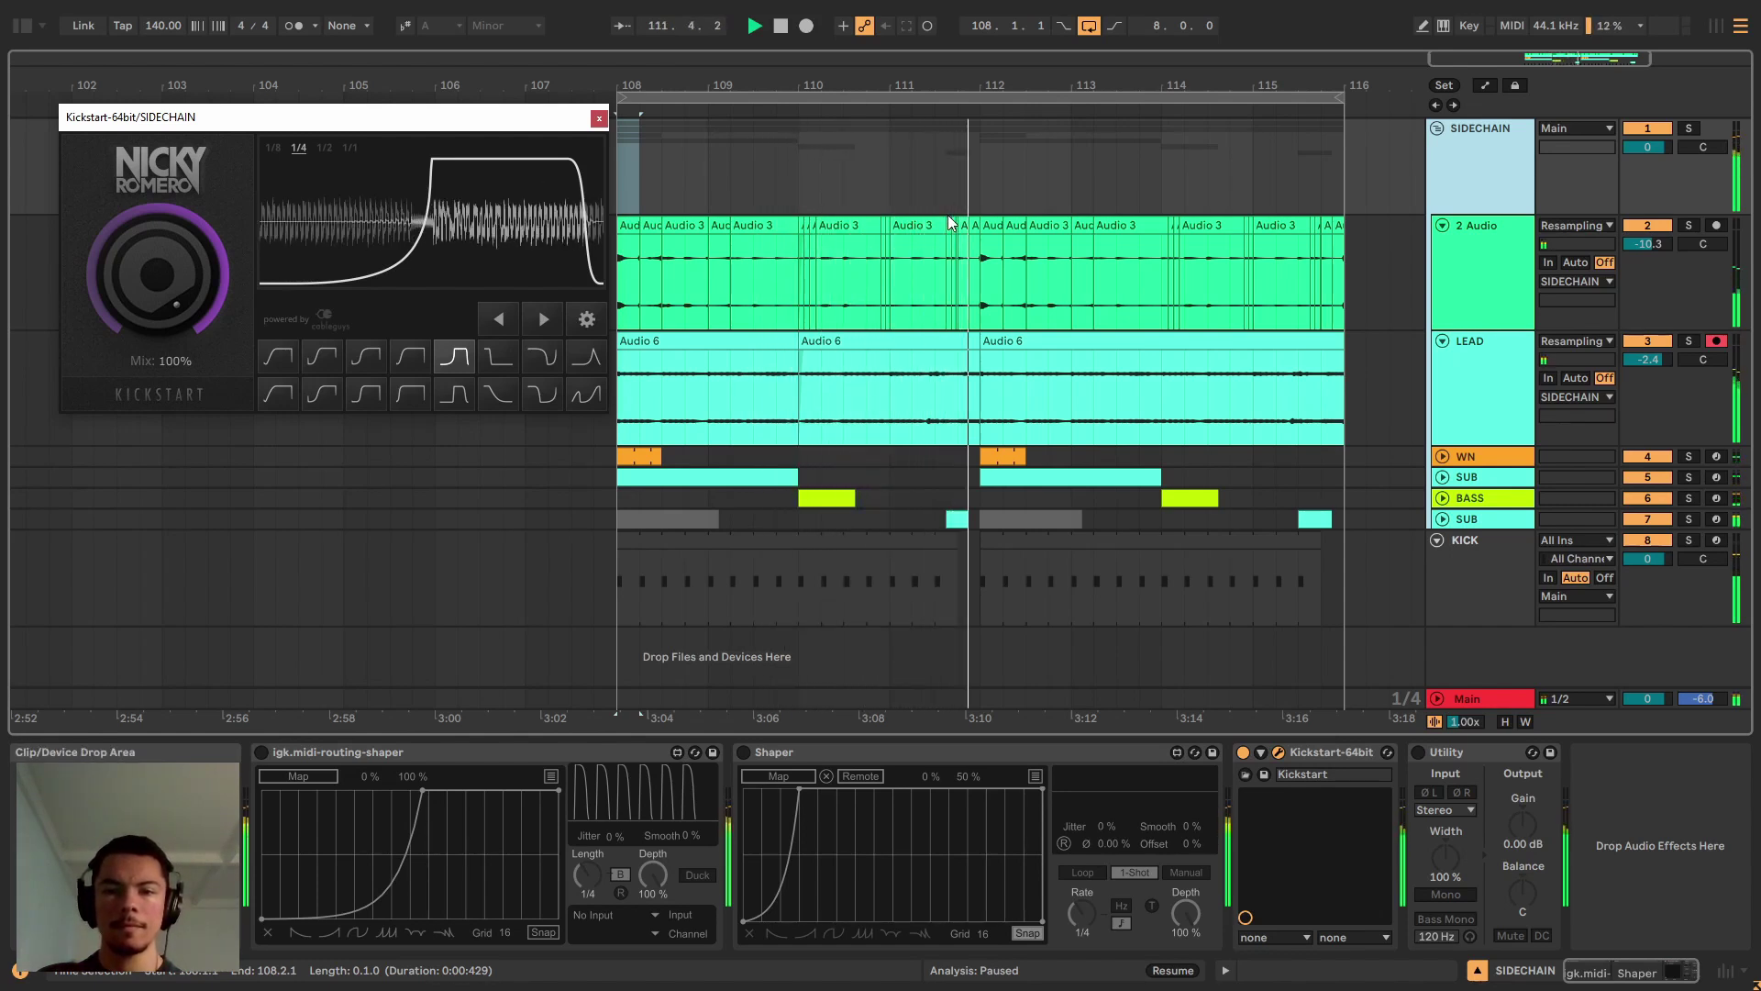
{"action": "left_click", "coordinate": [960, 242]}
{"action": "key", "text": "space"}
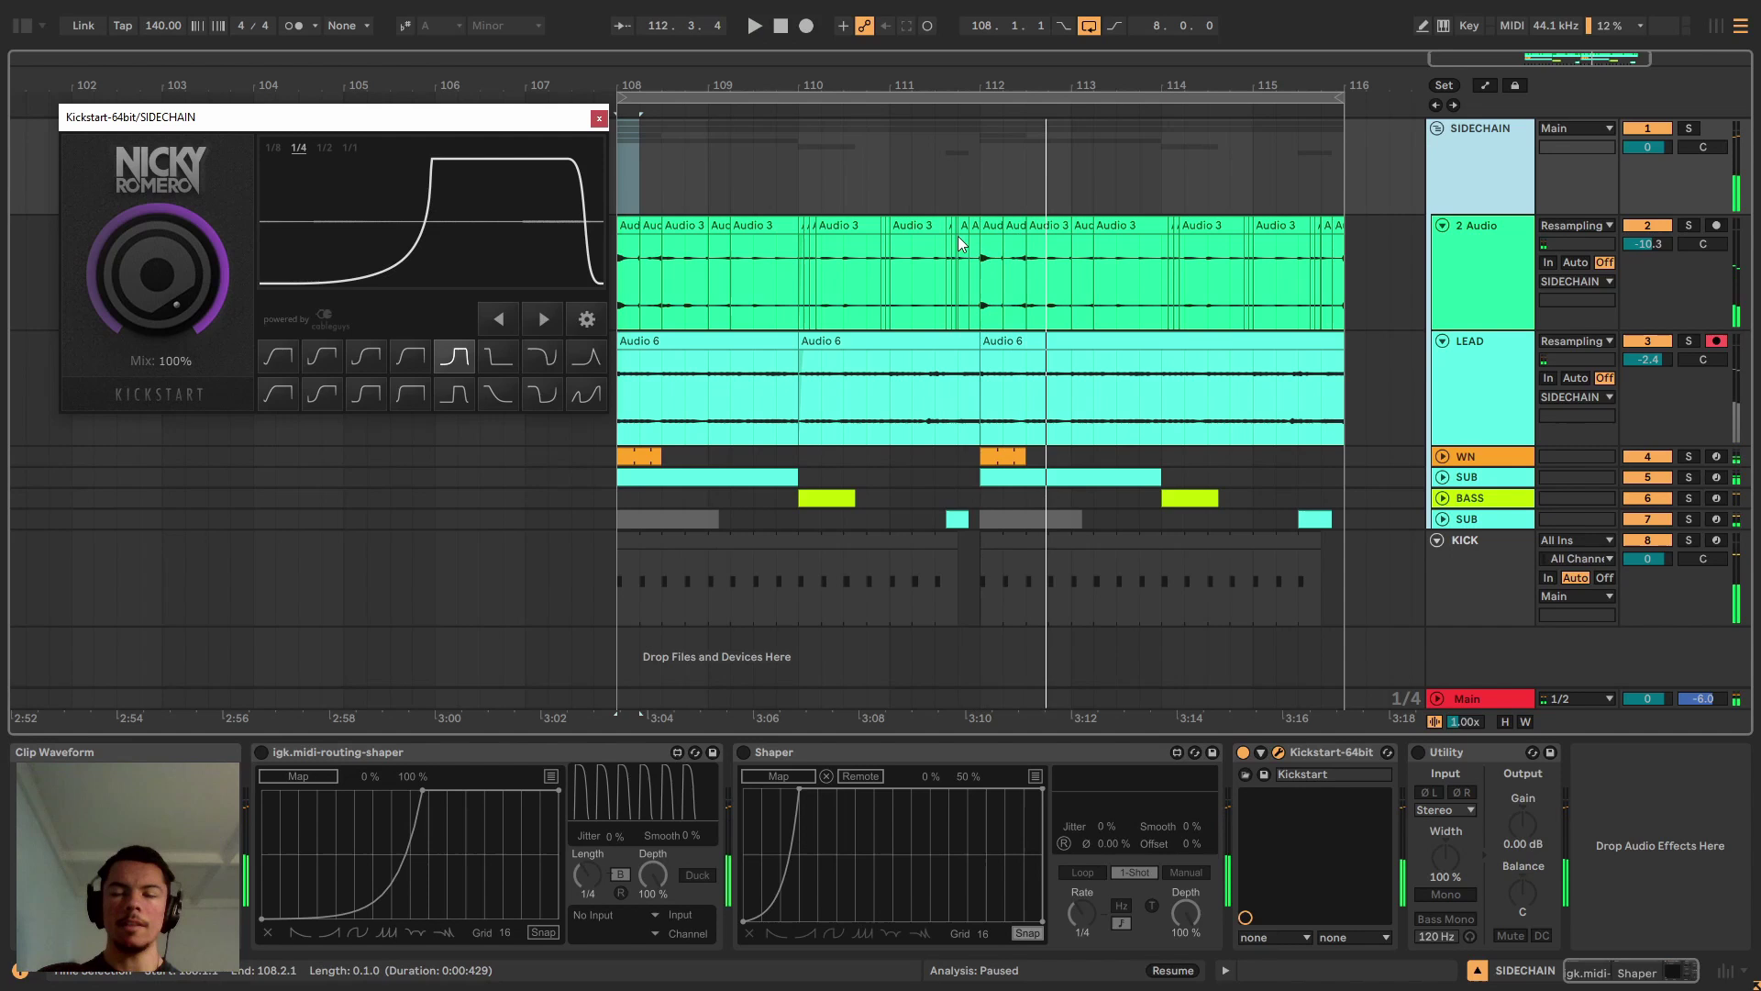
{"action": "left_click", "coordinate": [927, 249]}
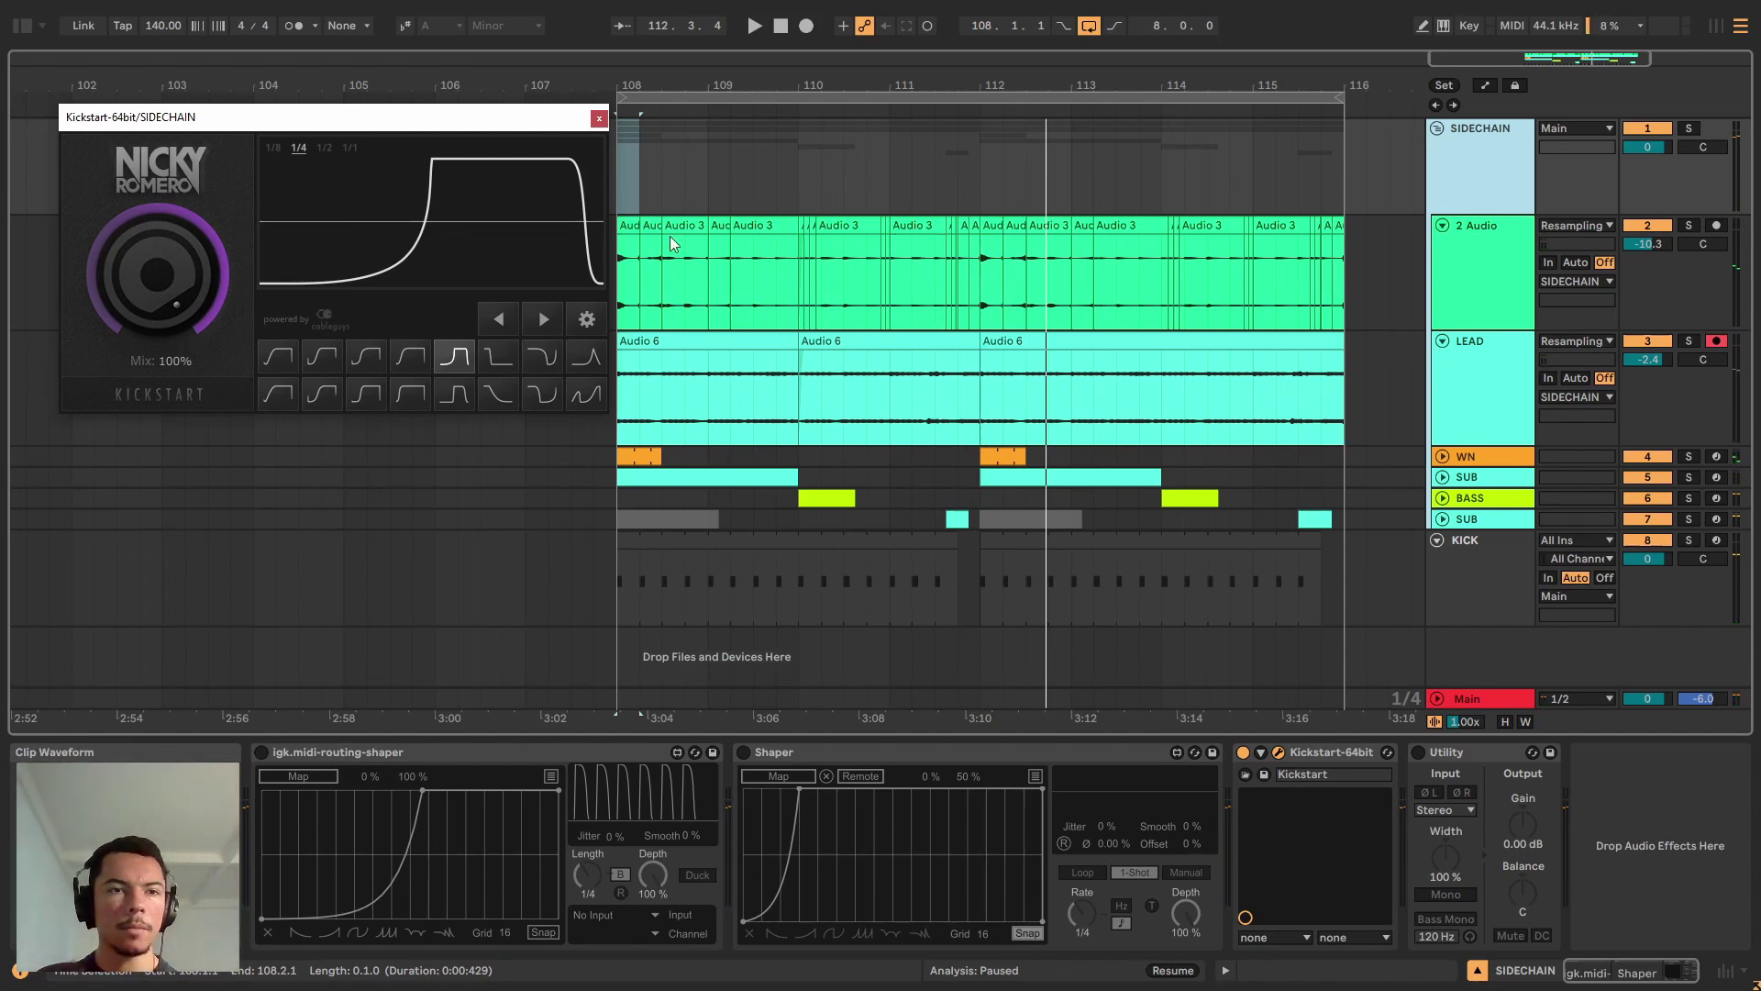
{"action": "left_click_drag", "start_coordinate": [957, 588], "coordinate": [970, 591]}
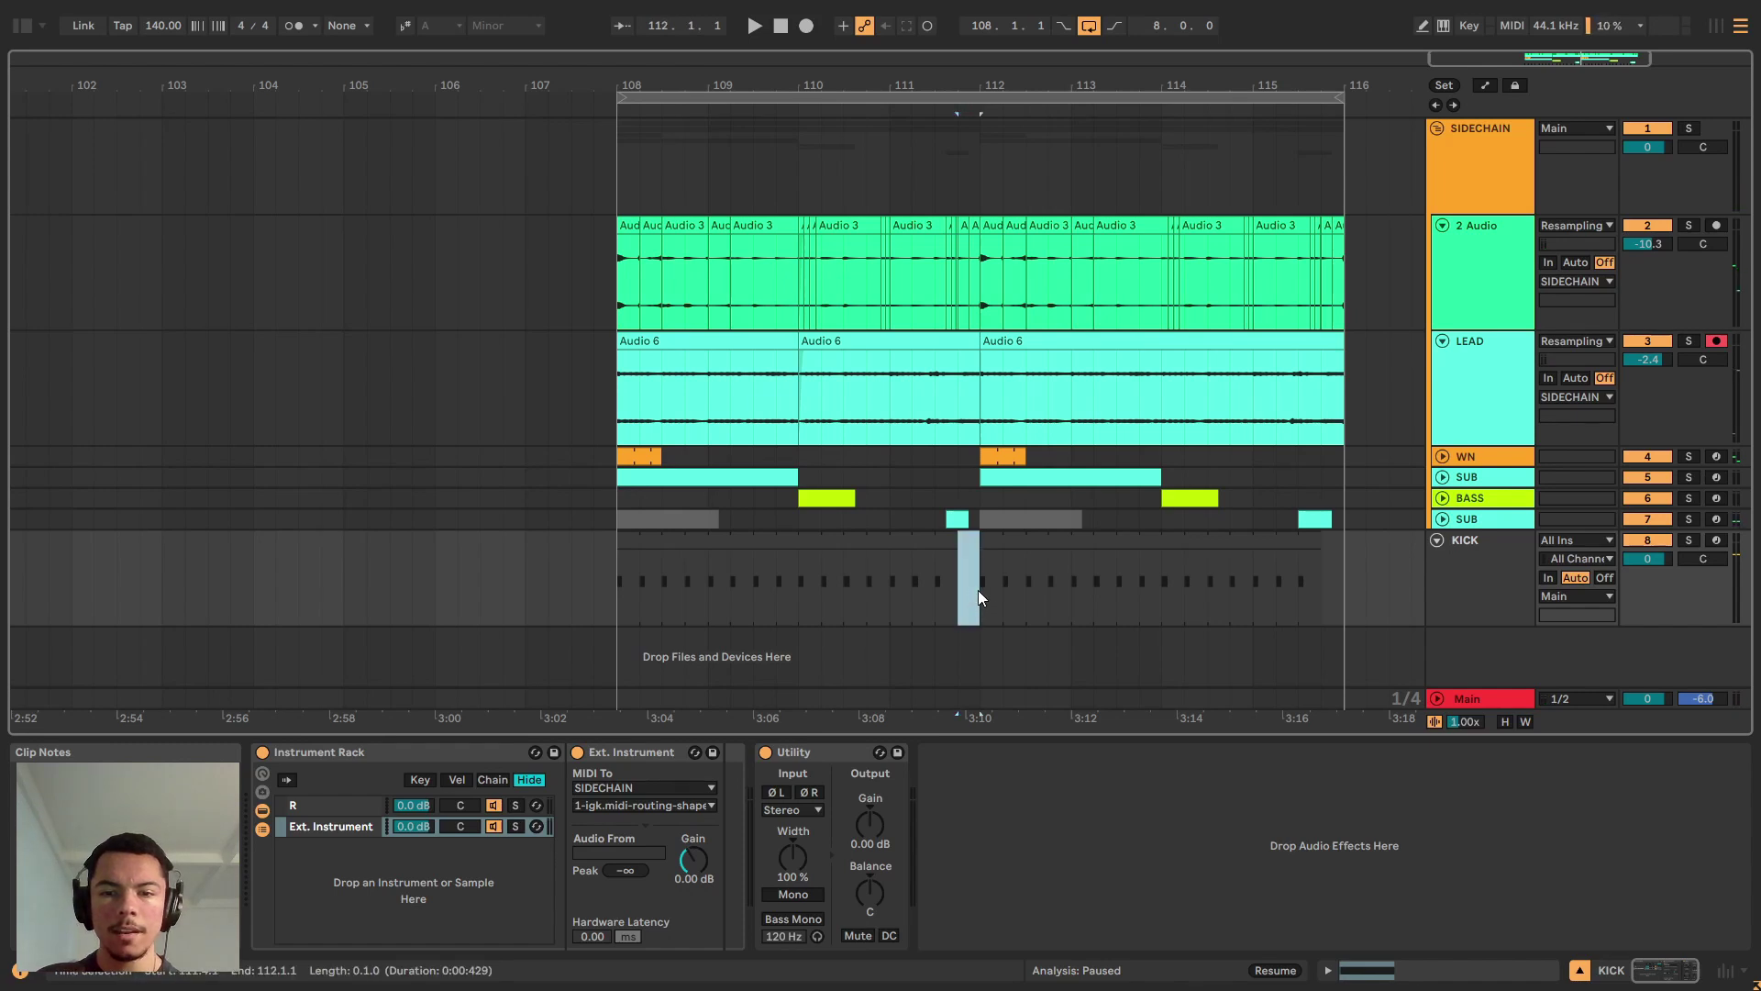
Place the insert point on KICK at 111.4.1 and zoom in around bar 111.
{"action": "left_click", "coordinate": [961, 598]}
{"action": "left_click_drag", "start_coordinate": [961, 597], "coordinate": [974, 591]}
{"action": "left_click", "coordinate": [966, 591]}
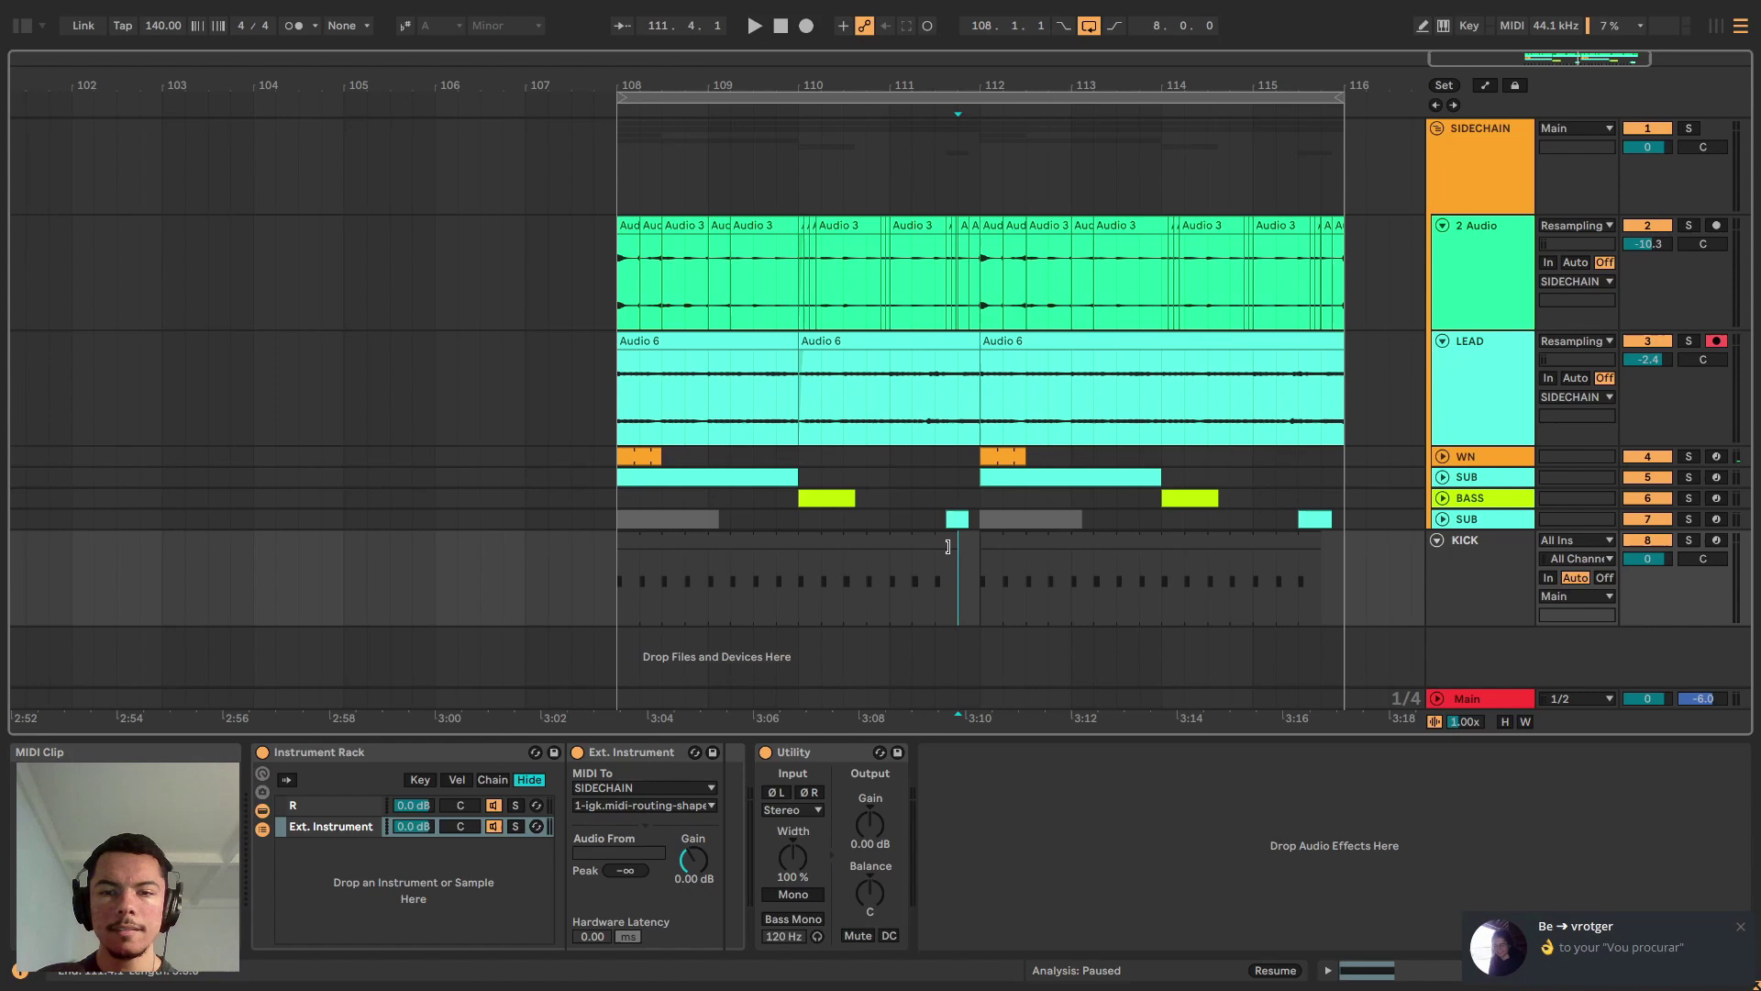
{"action": "key", "text": "plus"}
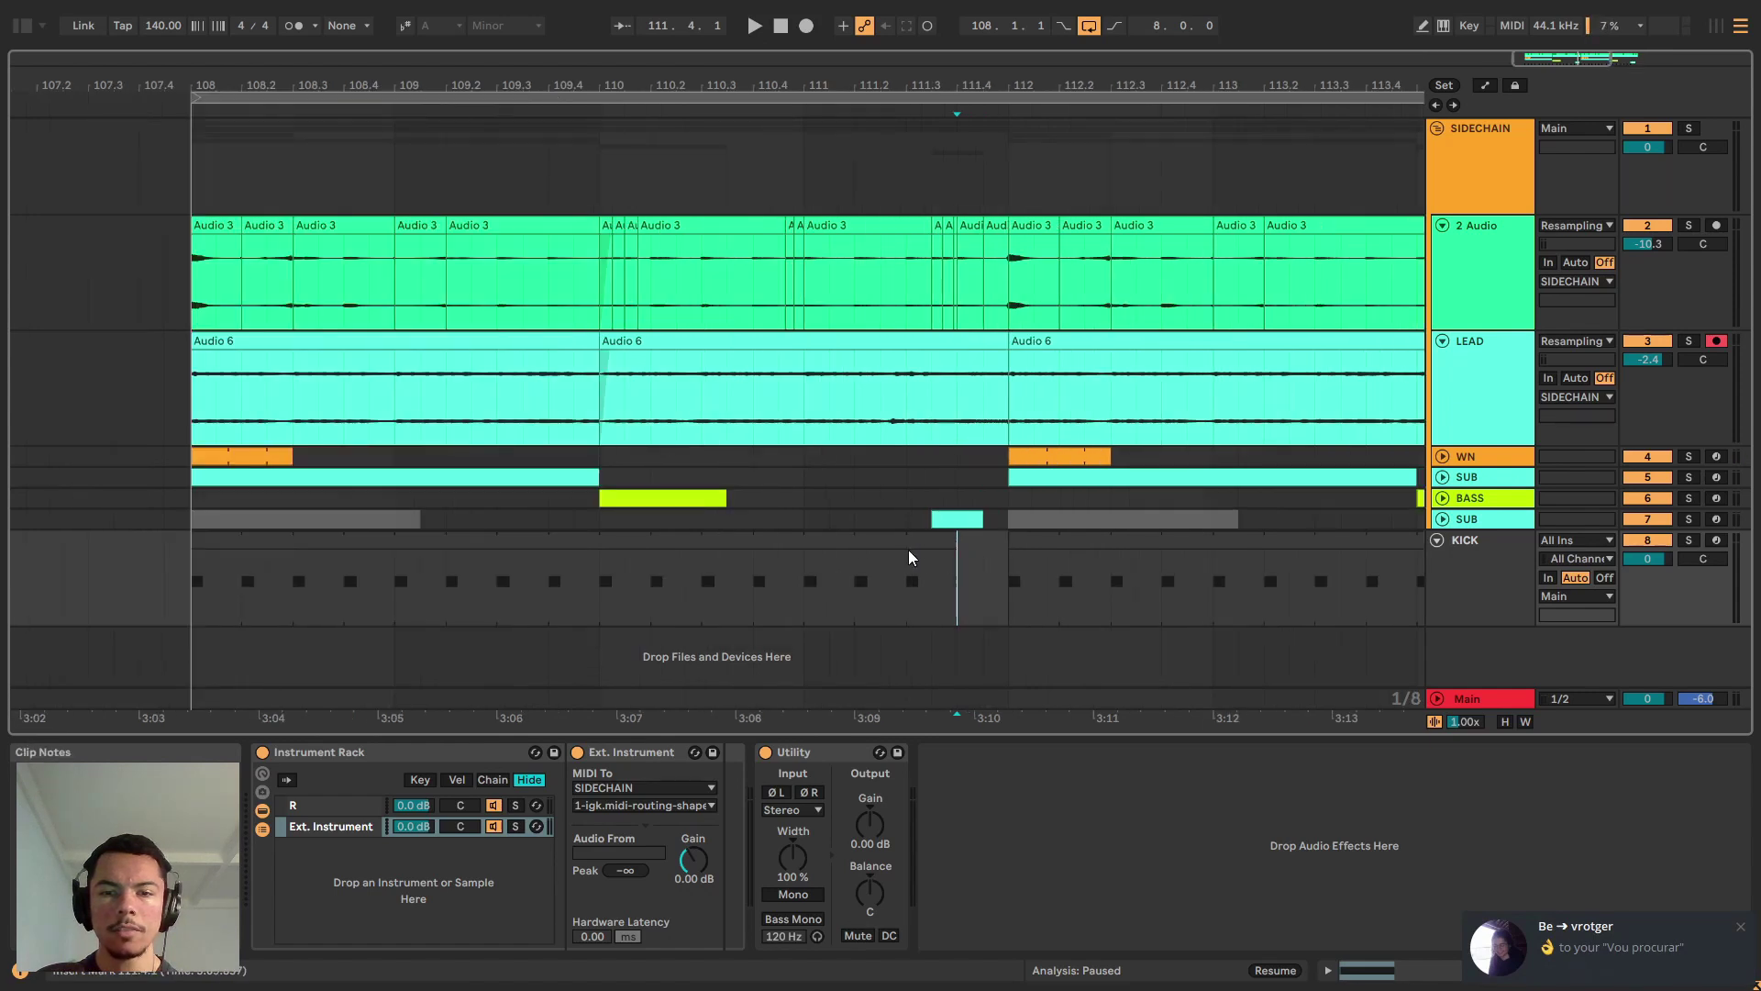
Check SIDECHAIN's Kickstart window and its settings, close both, and show the BASS track's devices.
{"action": "left_click", "coordinate": [910, 558]}
{"action": "left_click", "coordinate": [1454, 174]}
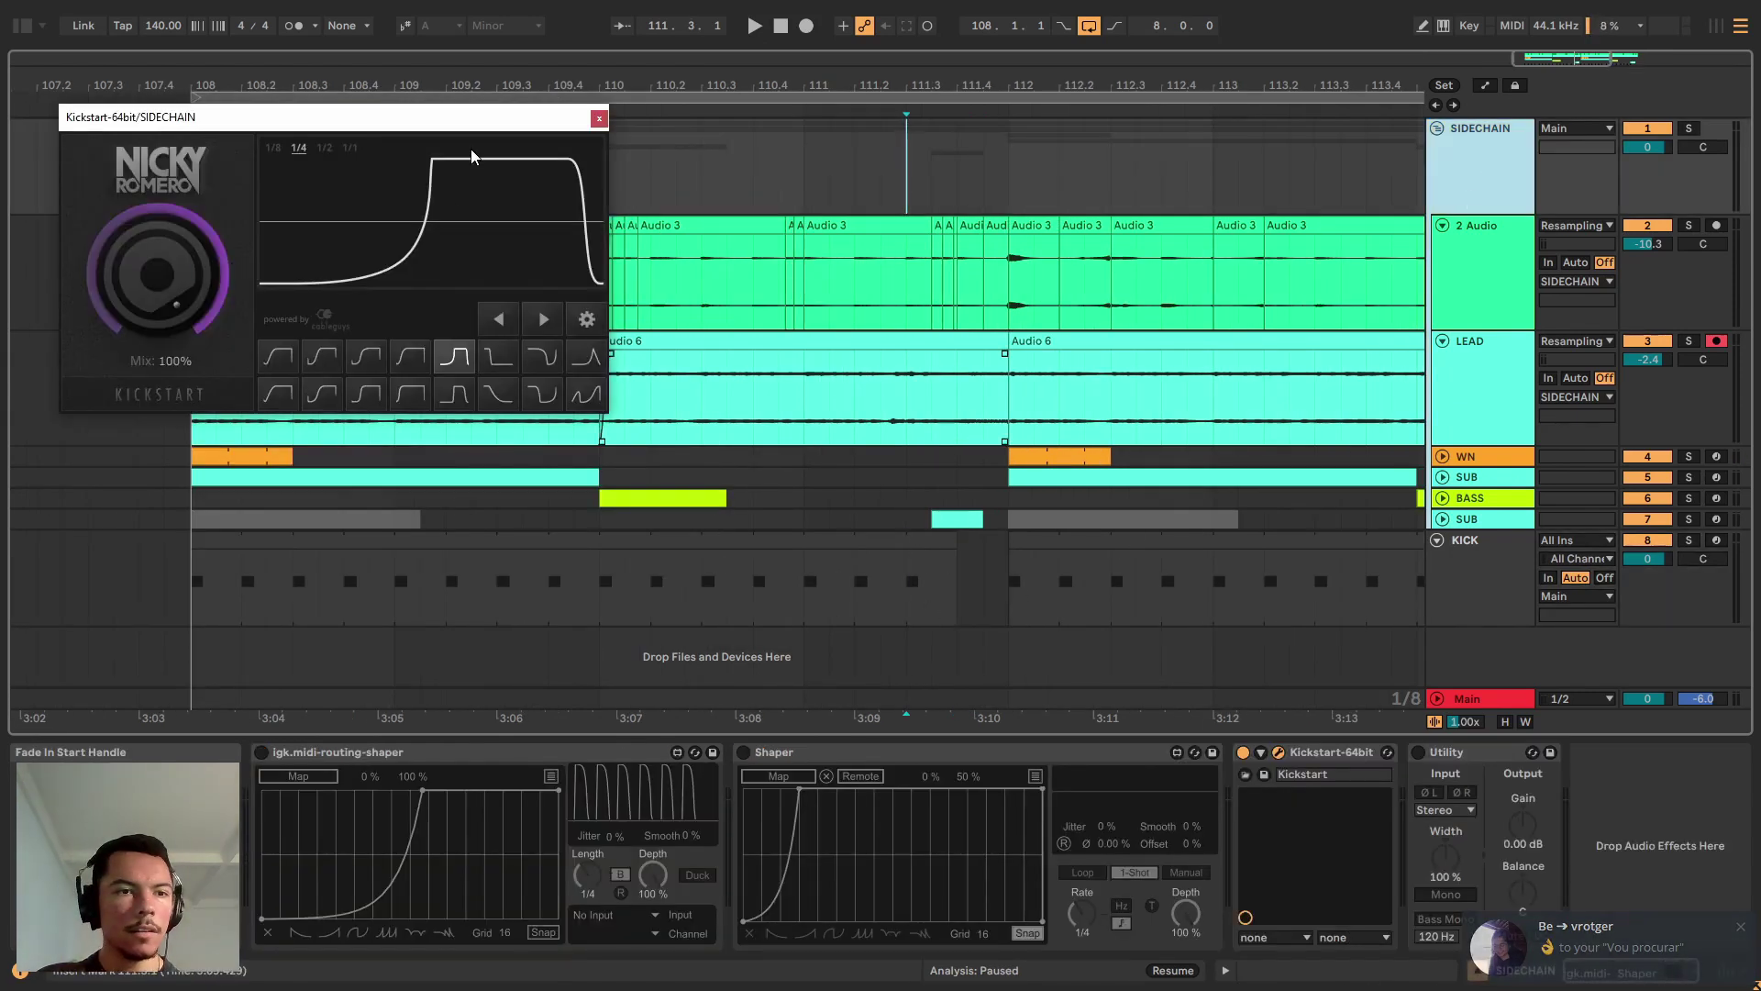
{"action": "left_click", "coordinate": [587, 318]}
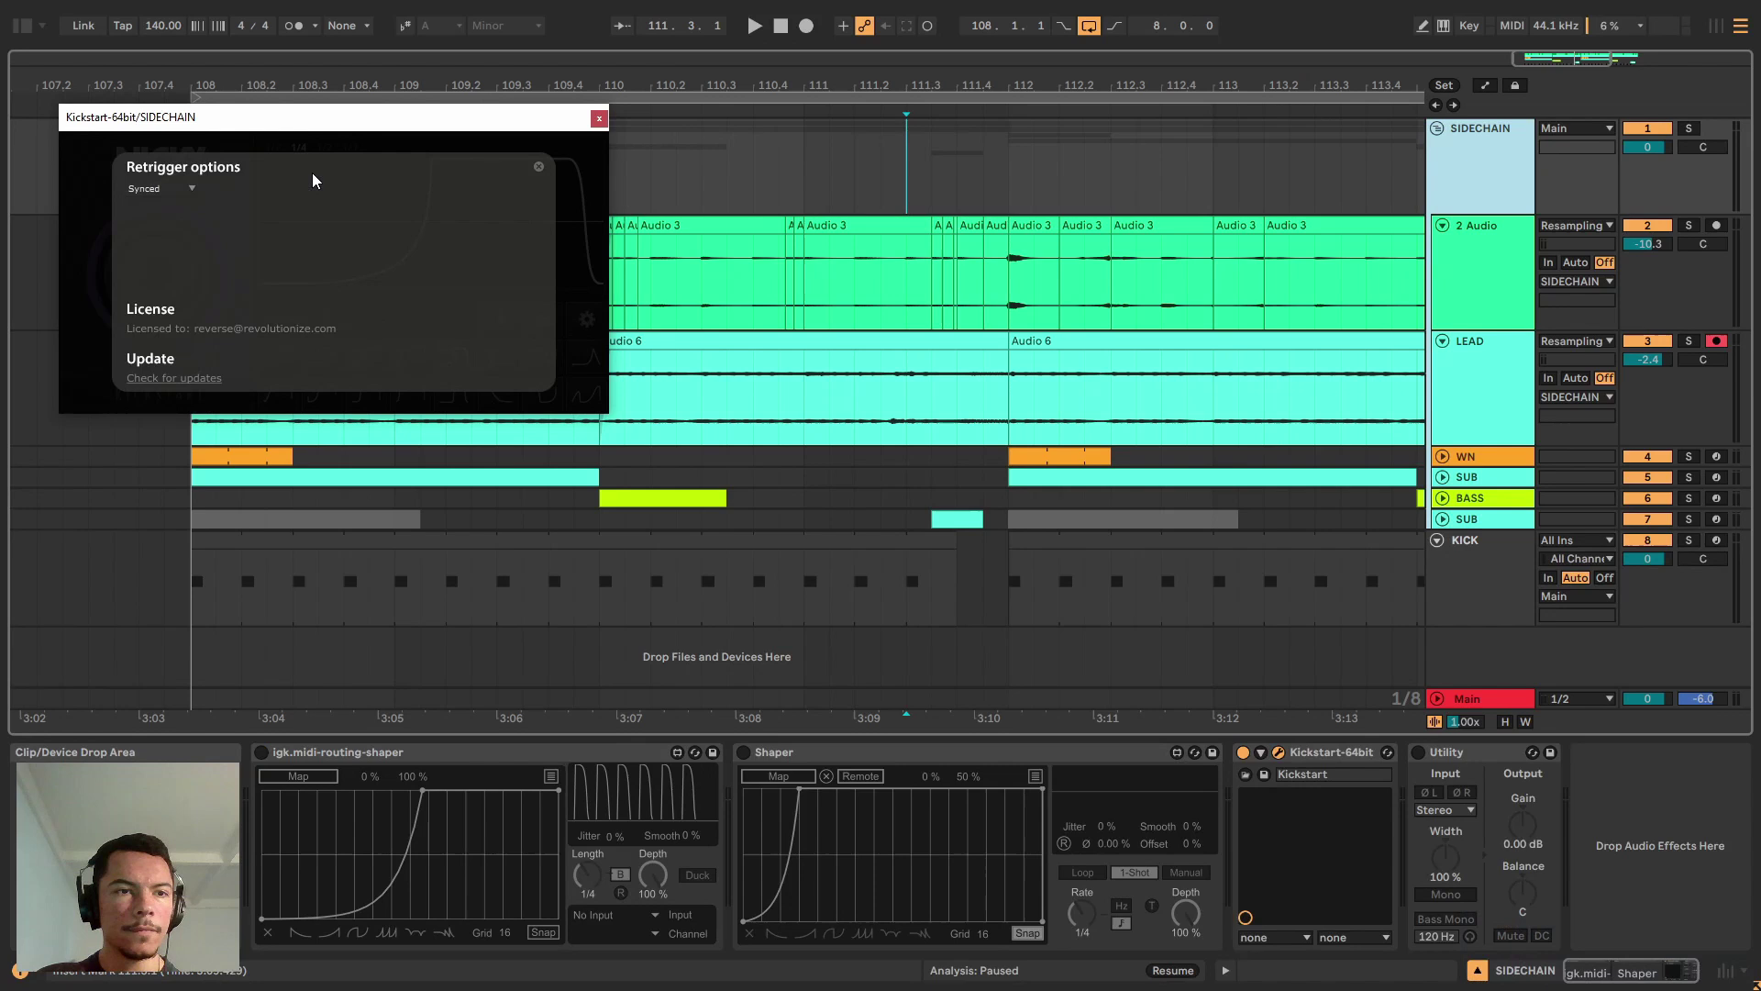
{"action": "left_click", "coordinate": [538, 166]}
{"action": "left_click", "coordinate": [598, 117]}
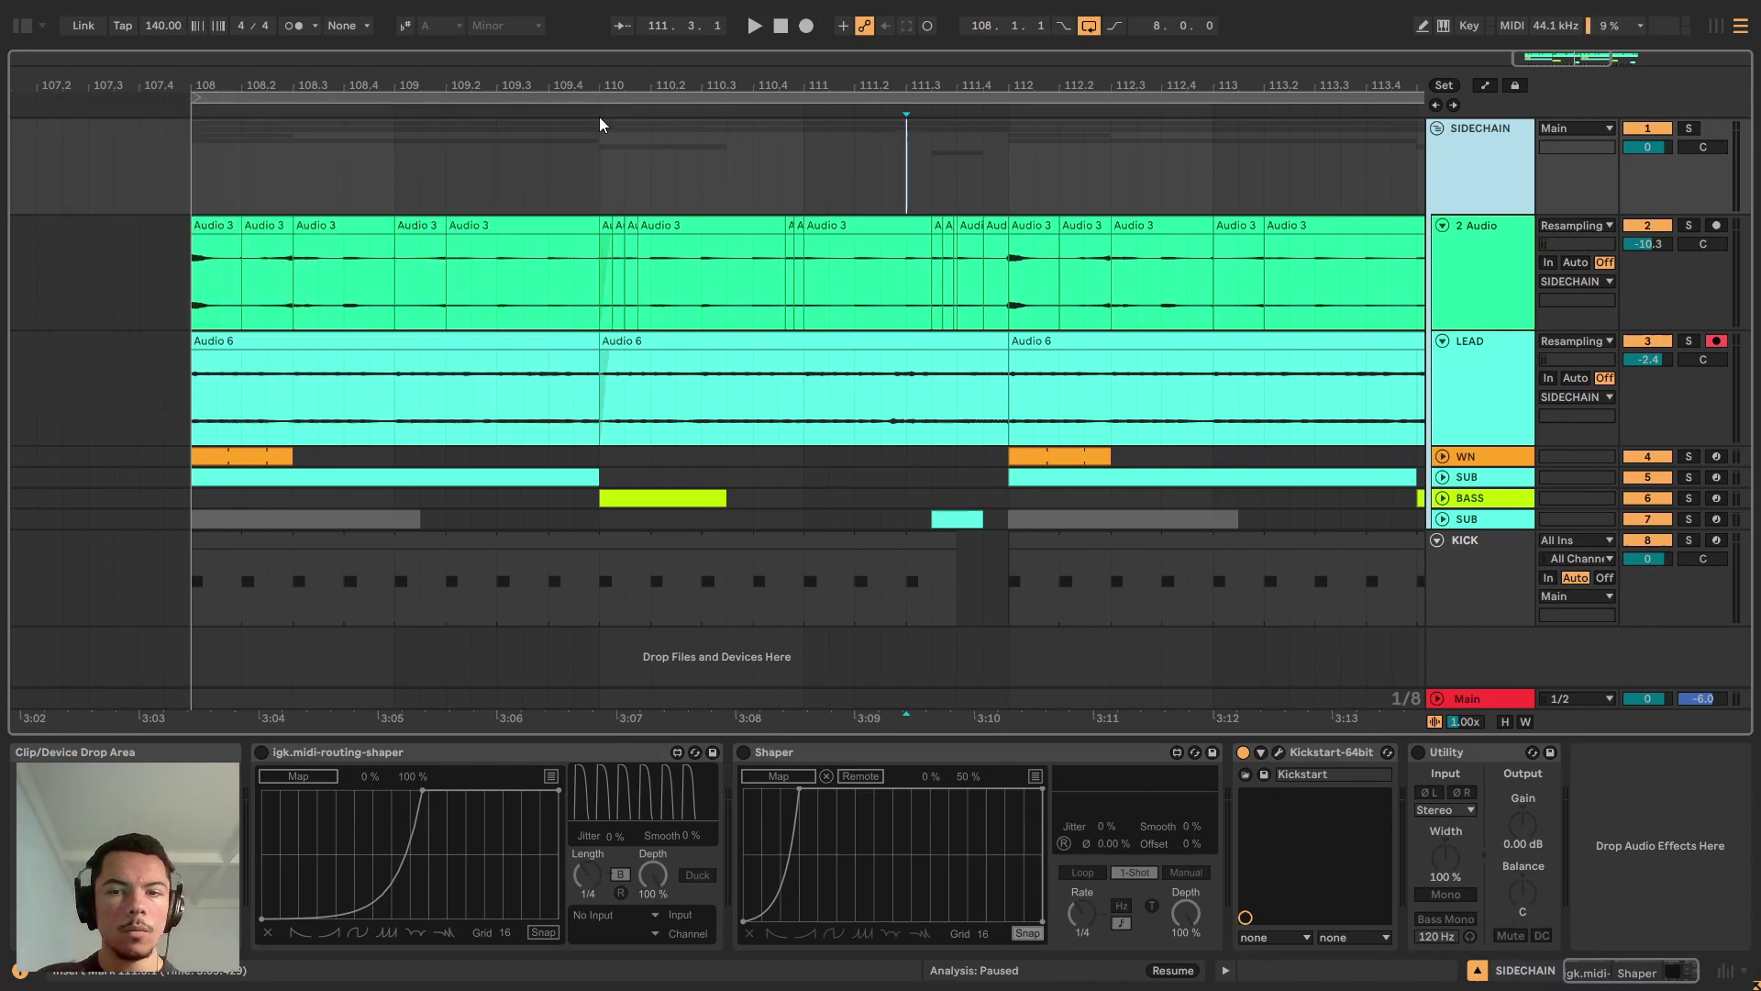
{"action": "left_click", "coordinate": [908, 496]}
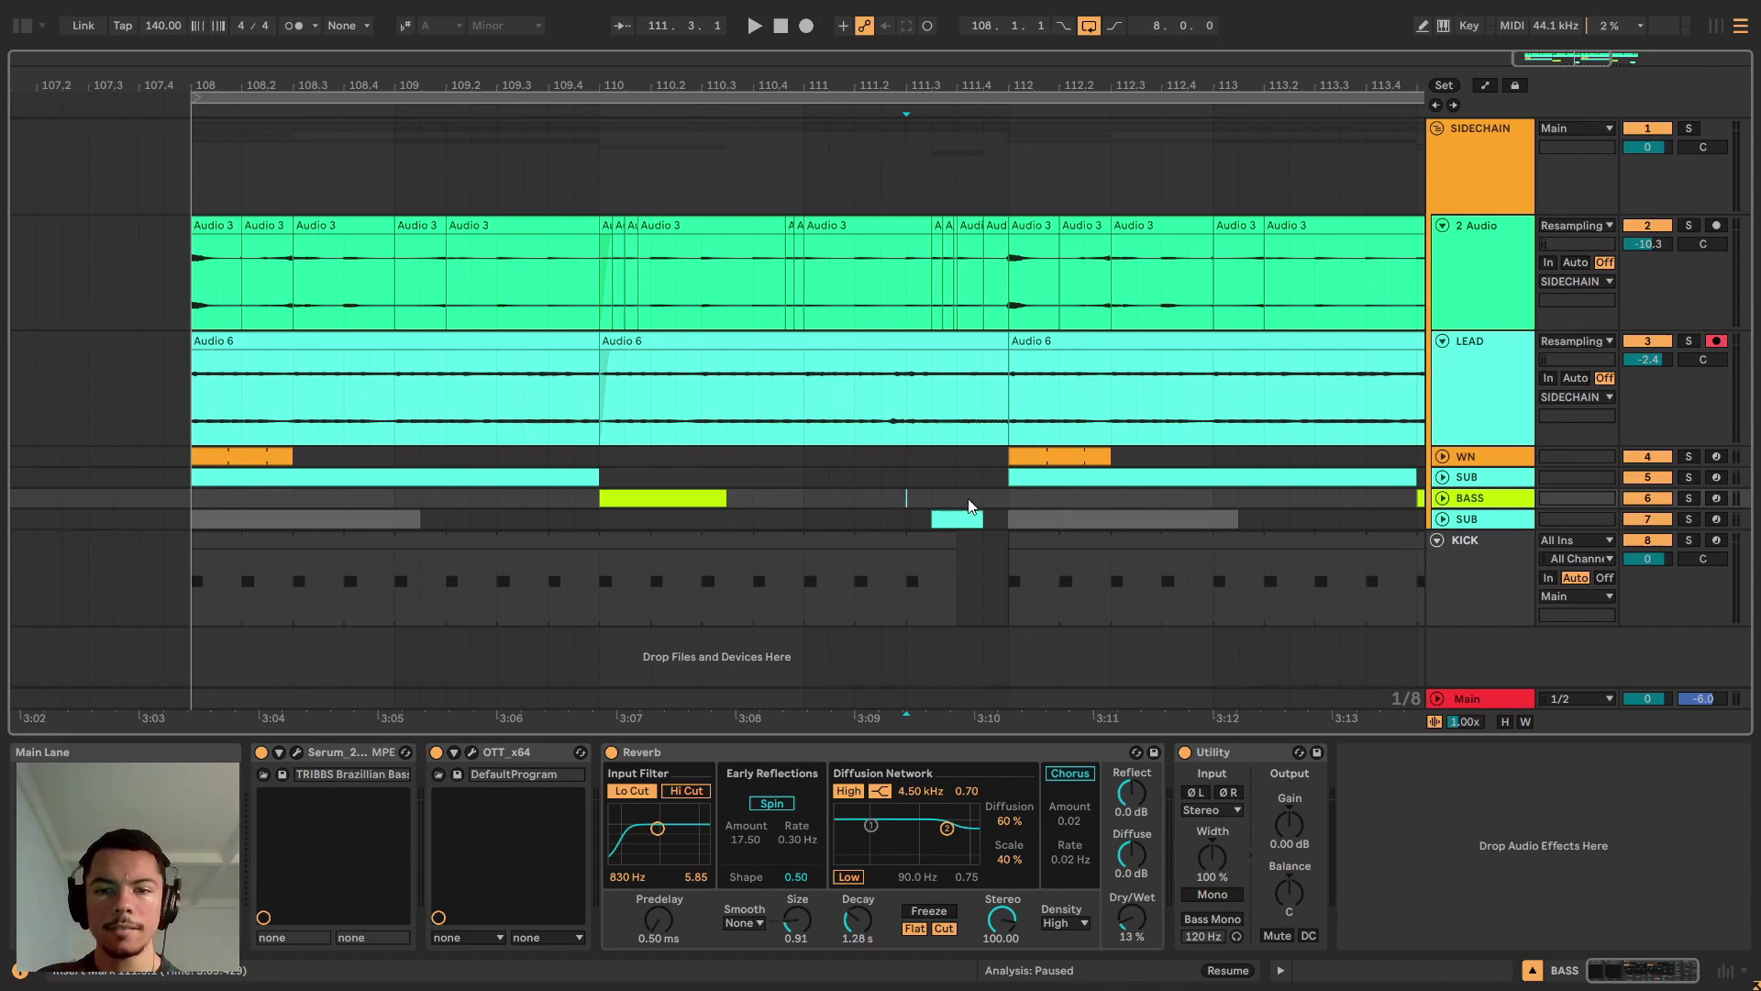
Select 111.4–112.1 on BASS, play from 111.3, then move the start point to 111.4.1.
{"action": "left_click_drag", "start_coordinate": [968, 504], "coordinate": [1002, 503]}
{"action": "left_click", "coordinate": [906, 503]}
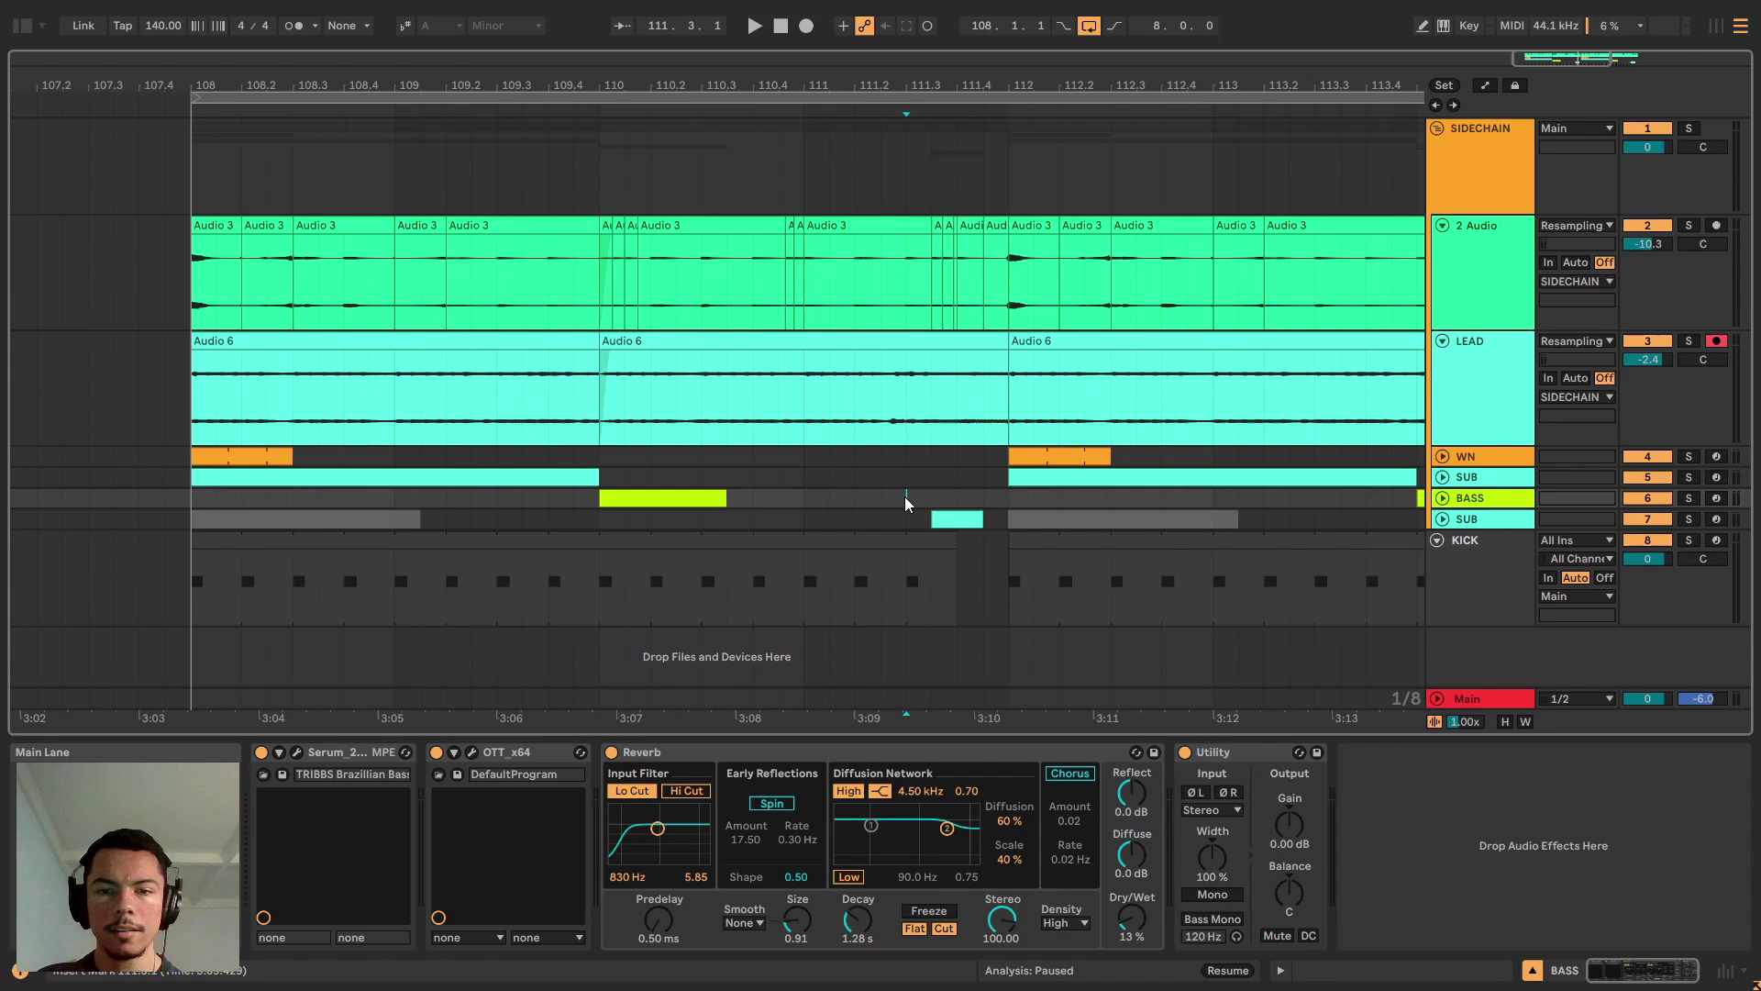
{"action": "key", "text": "space"}
{"action": "key", "text": "space"}
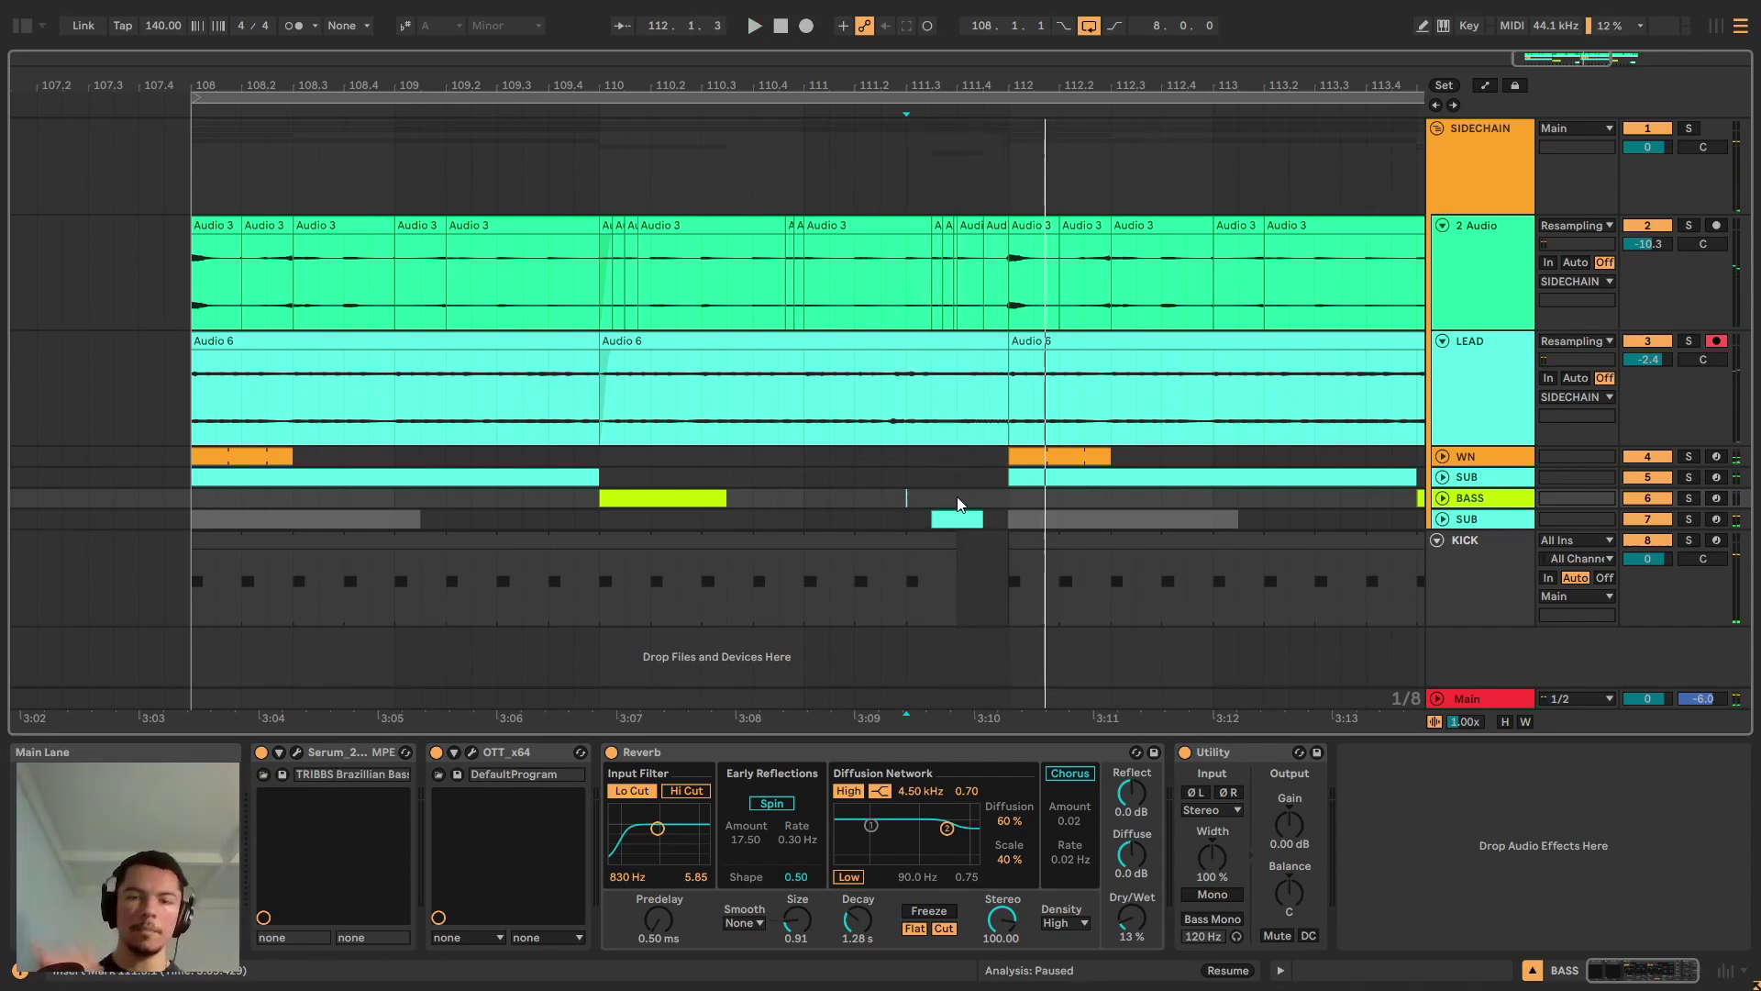
{"action": "left_click", "coordinate": [956, 501]}
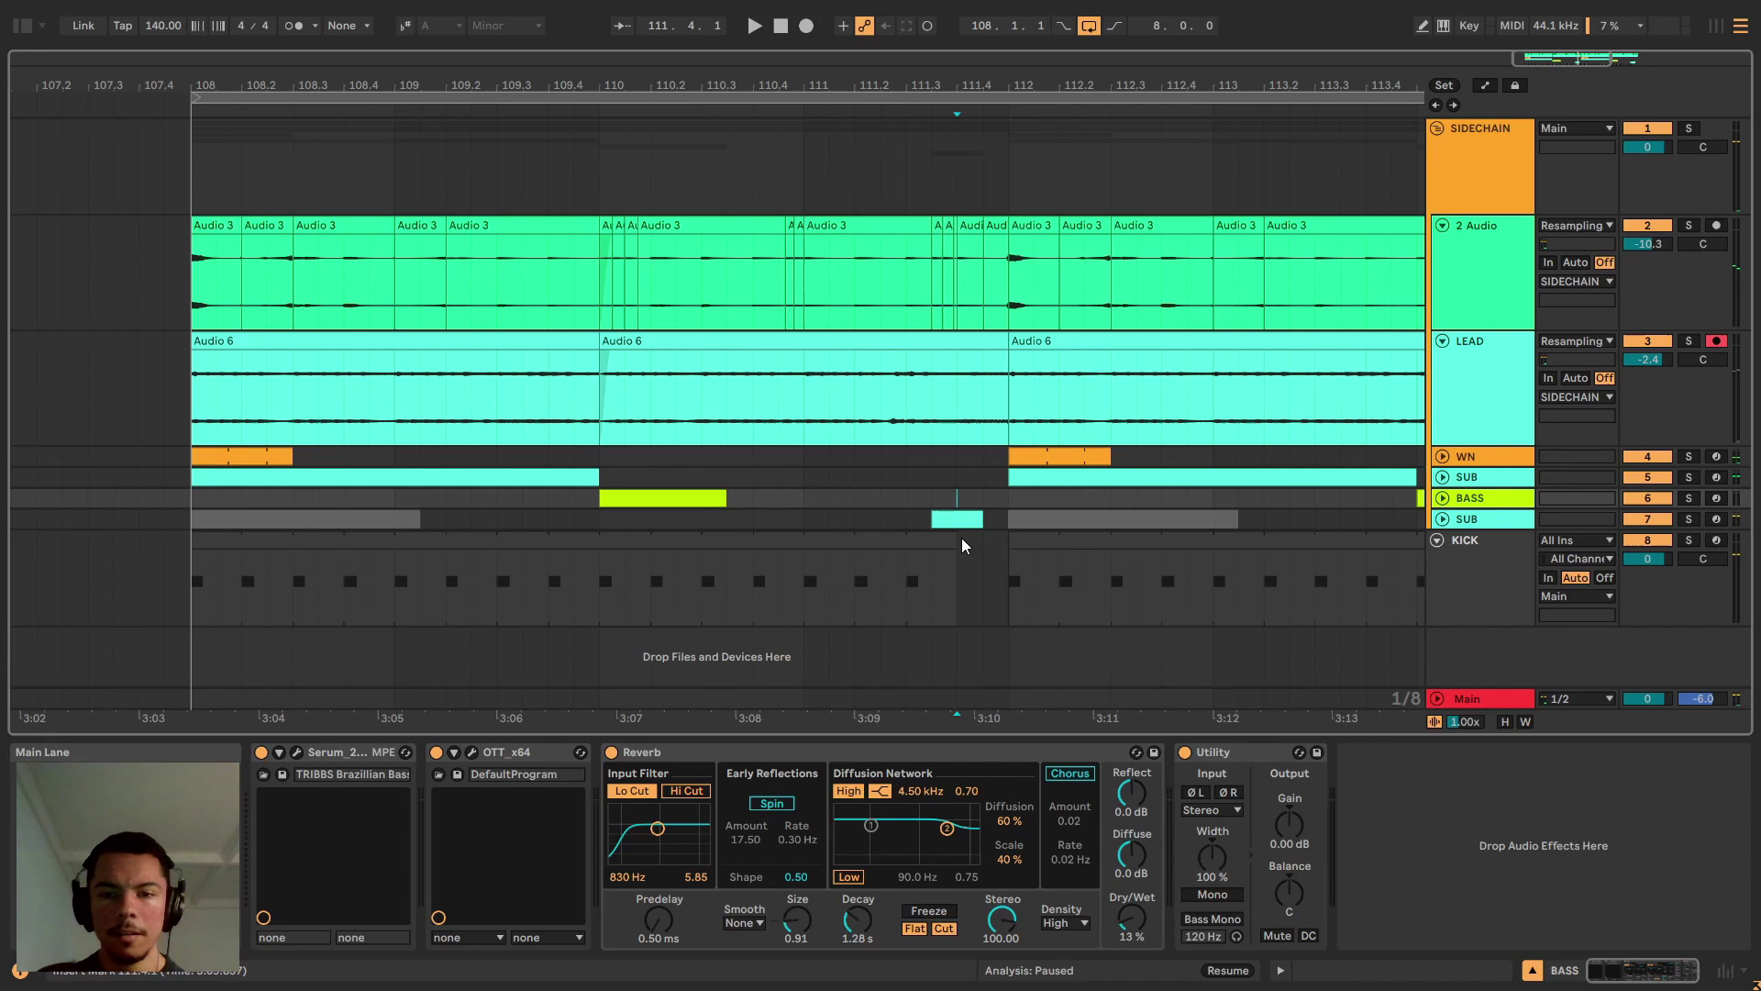
{"action": "left_click", "coordinate": [1486, 257]}
Change Kickstart's retrigger mode from Synced to 1-Shot and close its plug-in window.
{"action": "left_click", "coordinate": [1481, 174]}
{"action": "left_click", "coordinate": [1278, 752]}
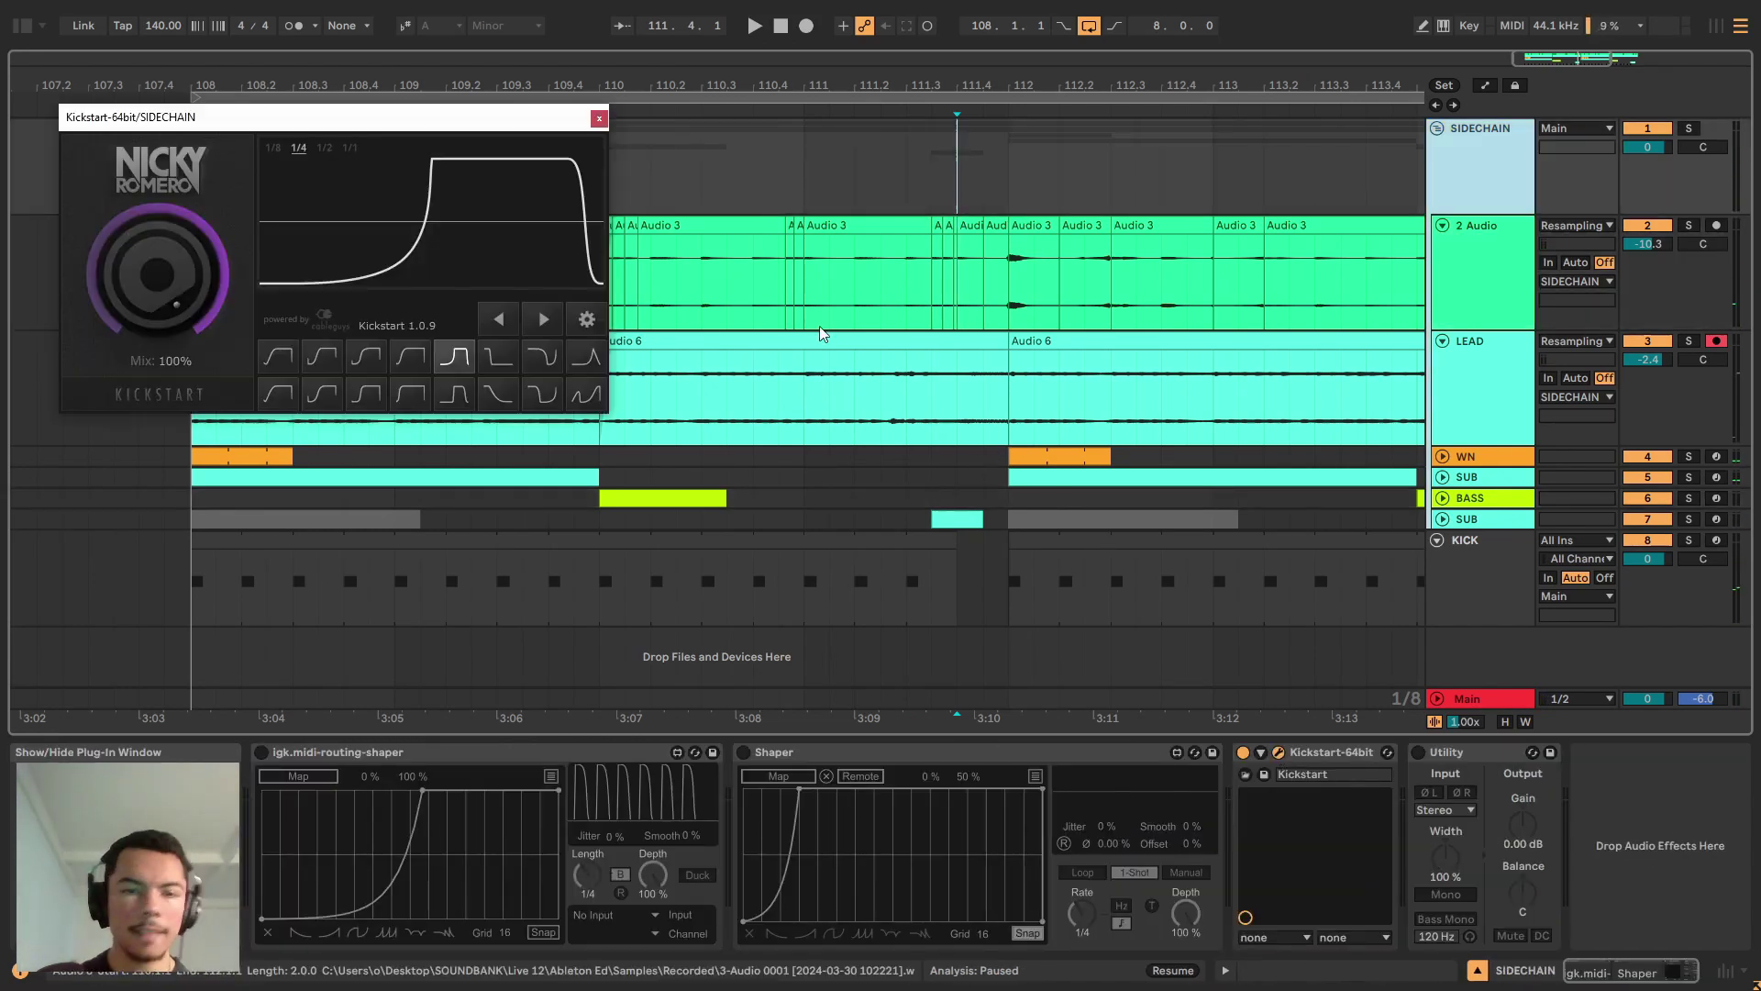
{"action": "left_click", "coordinate": [584, 322]}
{"action": "left_click", "coordinate": [151, 188]}
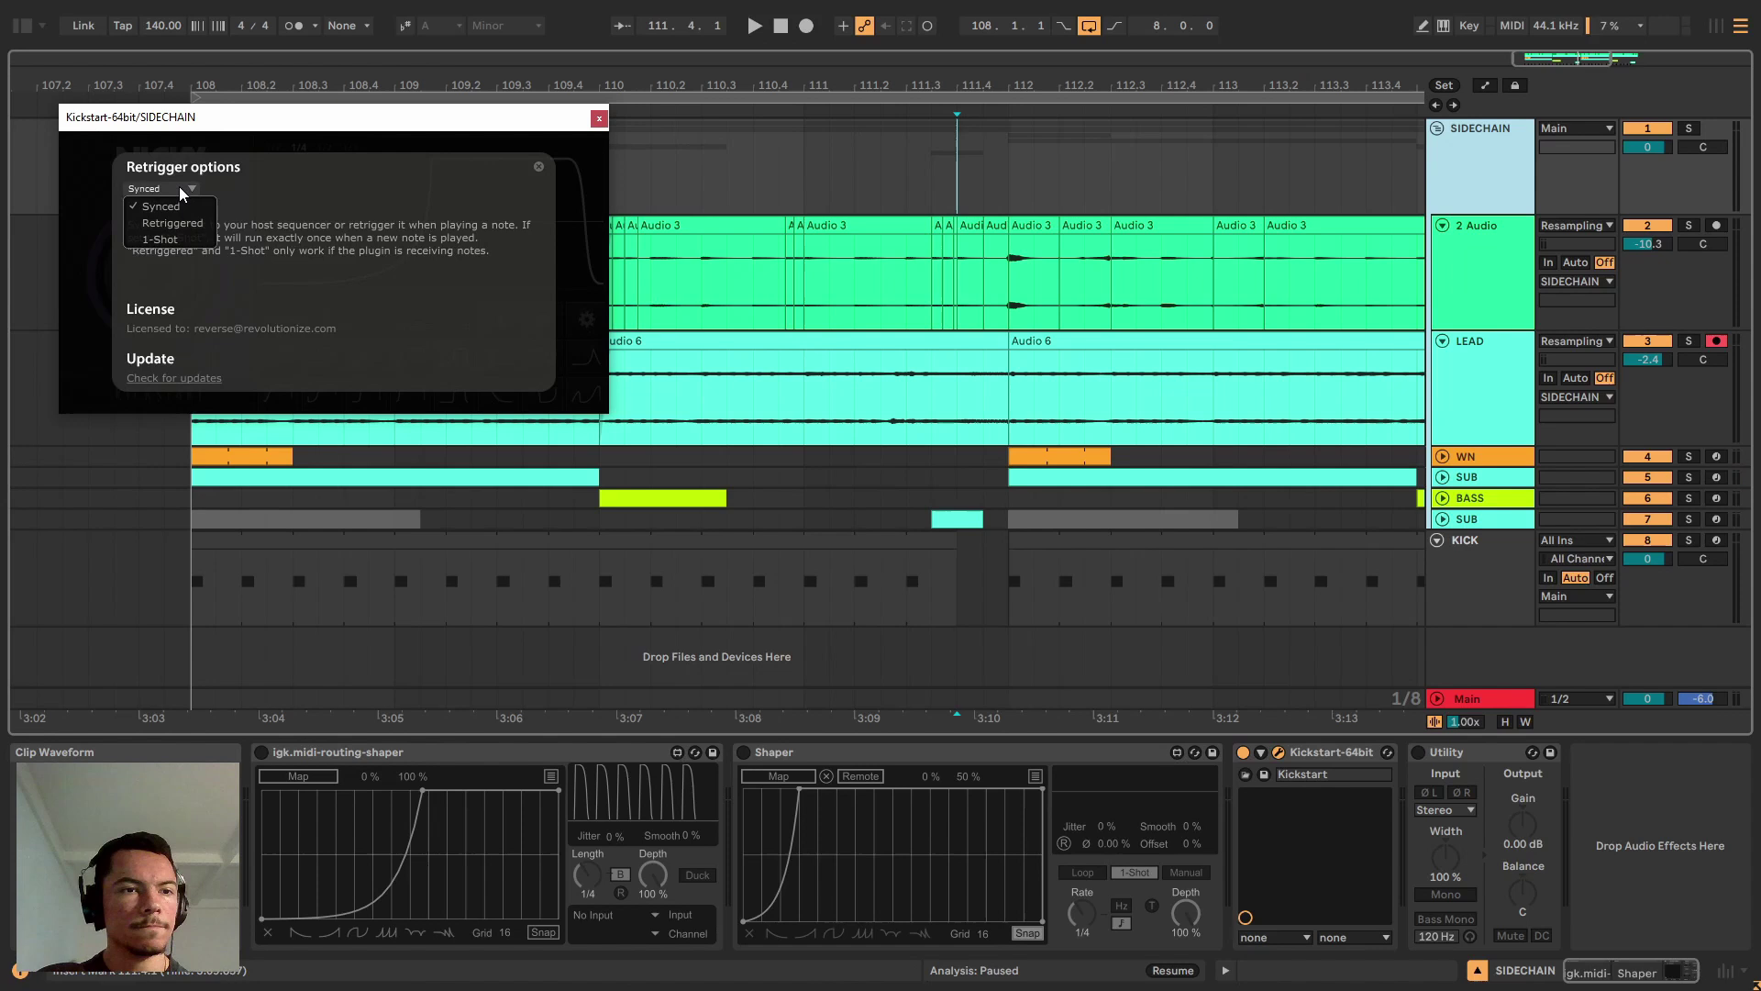
{"action": "left_click", "coordinate": [178, 240]}
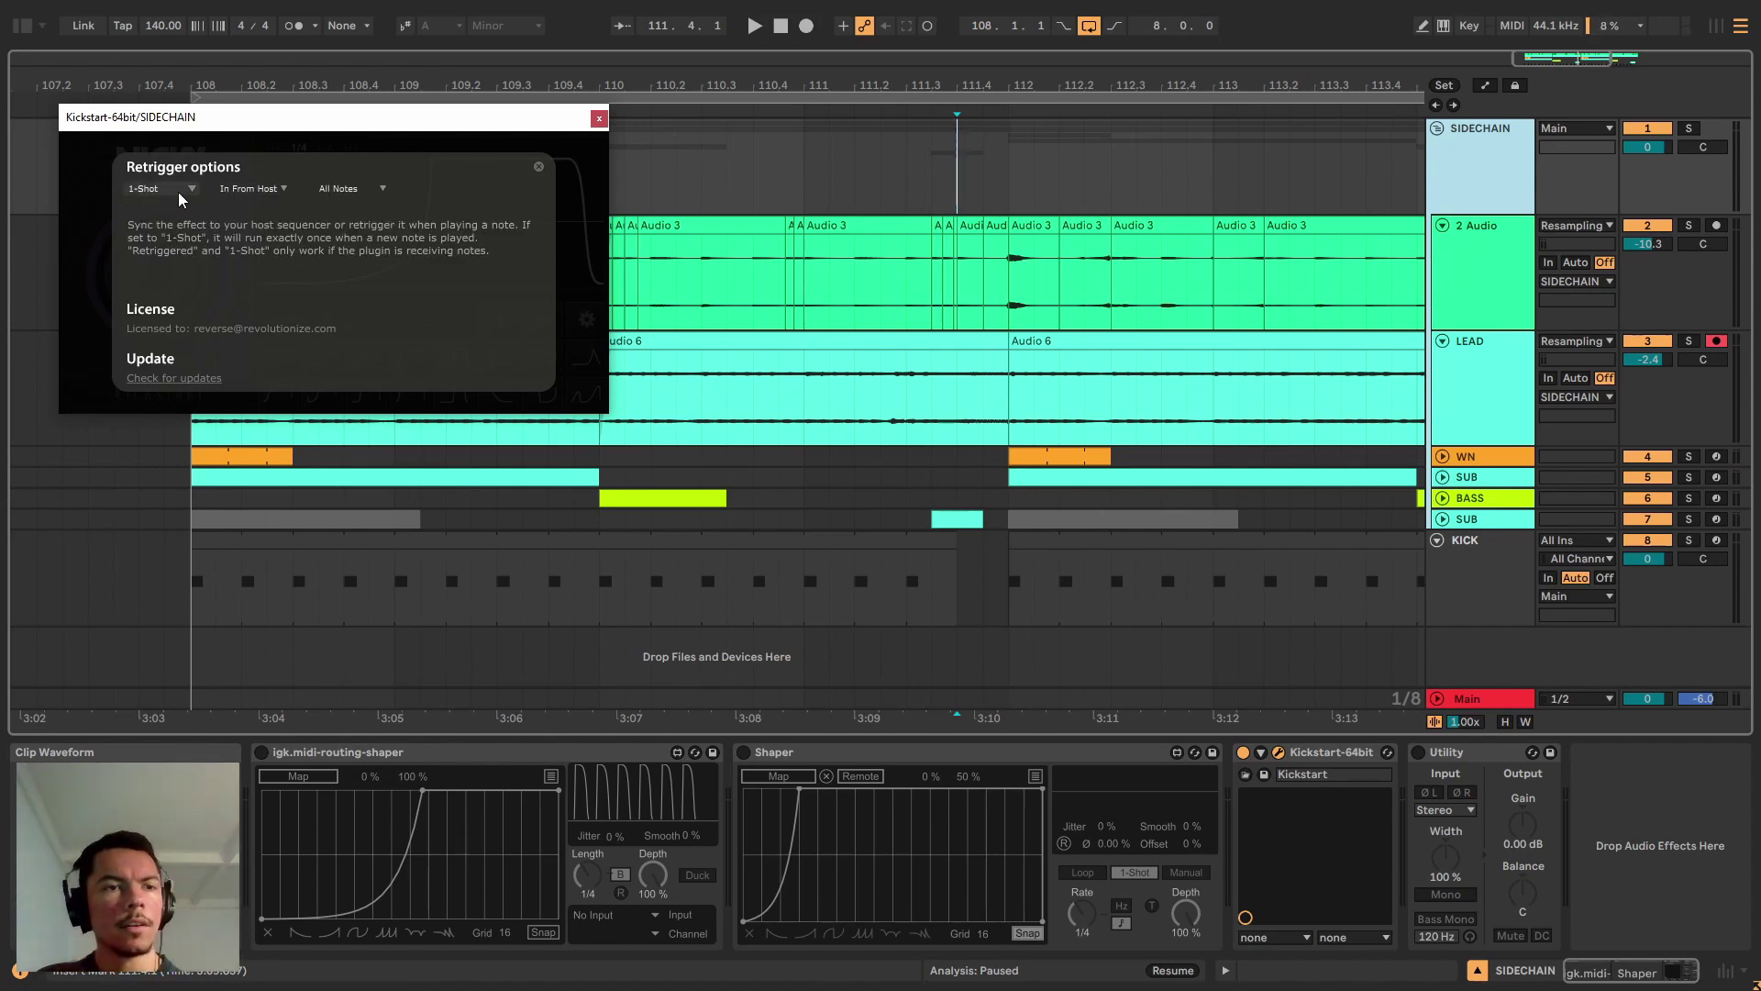
{"action": "left_click", "coordinate": [538, 167]}
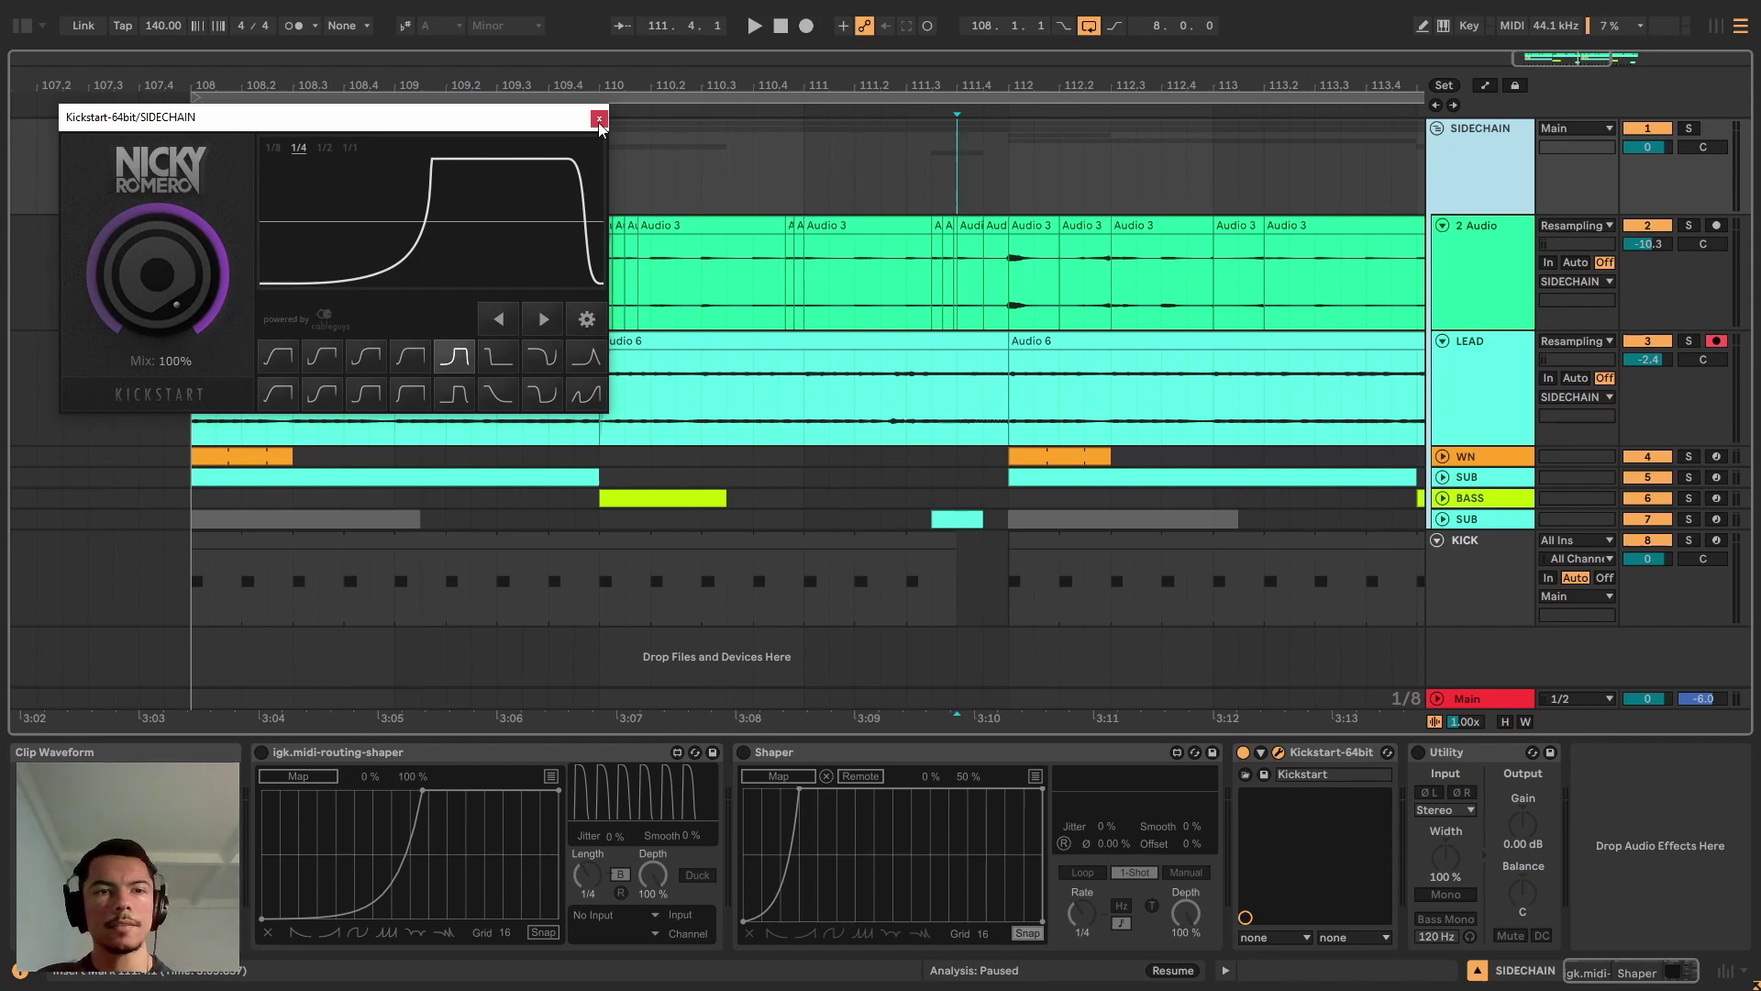
{"action": "left_click", "coordinate": [599, 119]}
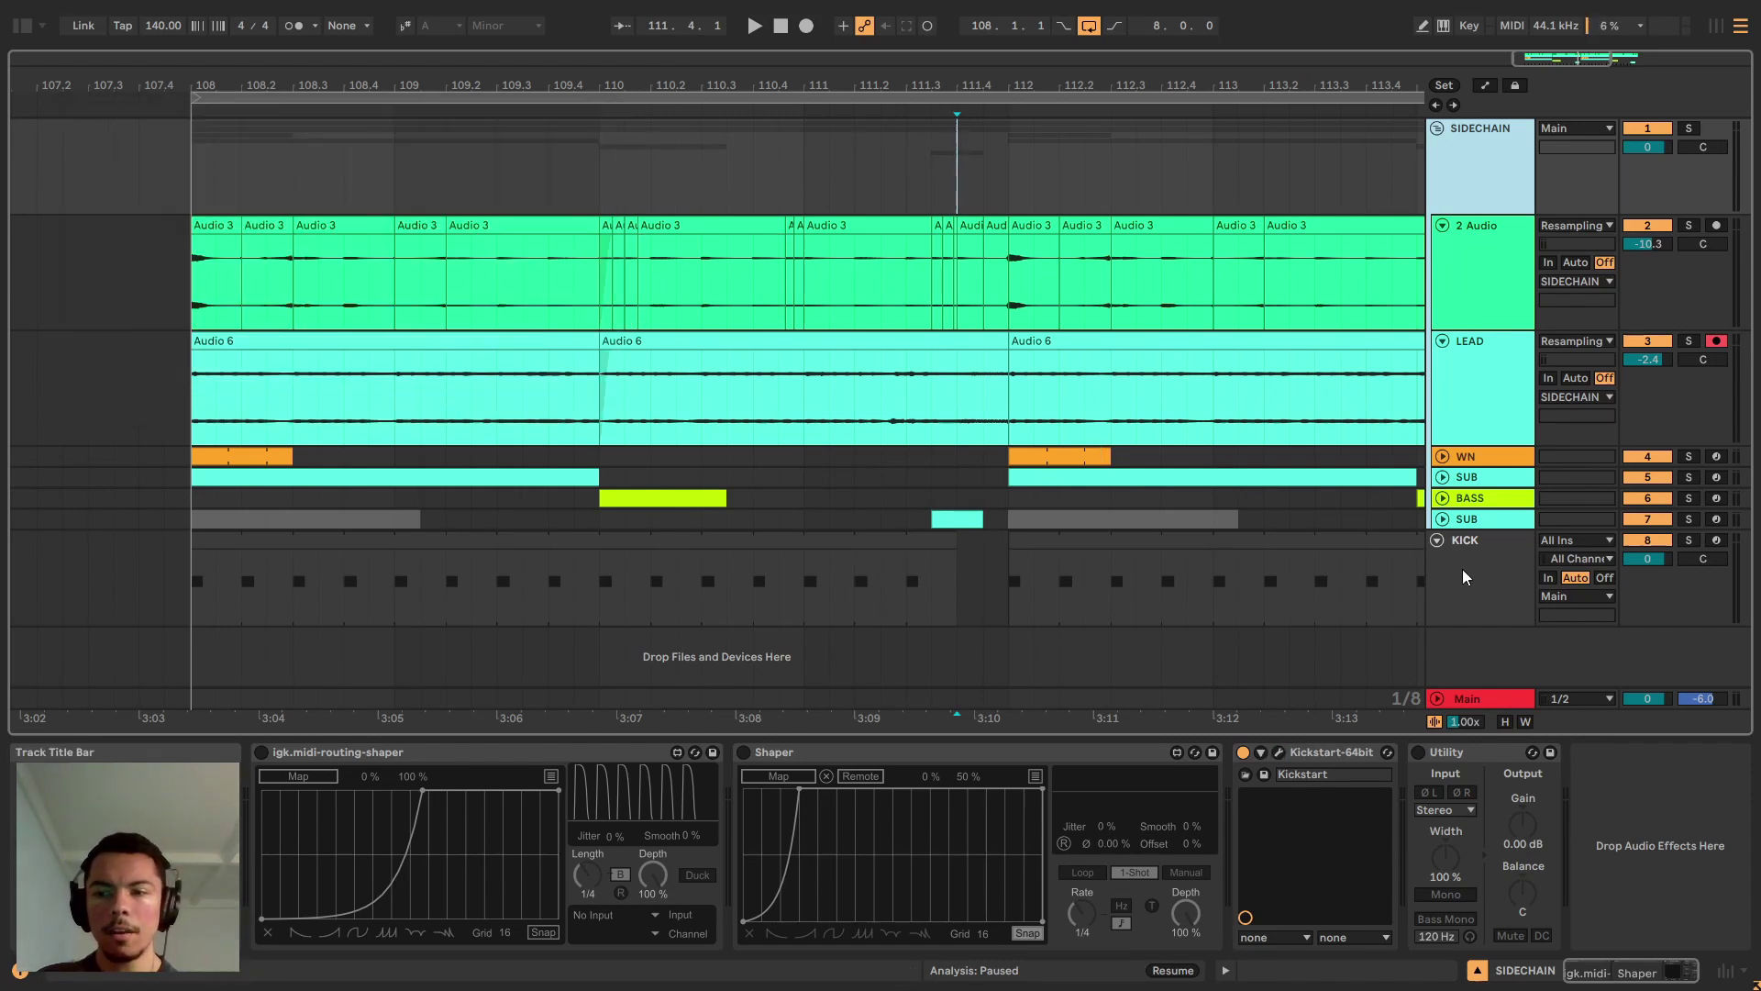
In the KICK Instrument Rack, look at the R chain's sampler, then select the Ext. Instrument chain.
{"action": "left_click", "coordinate": [1444, 182]}
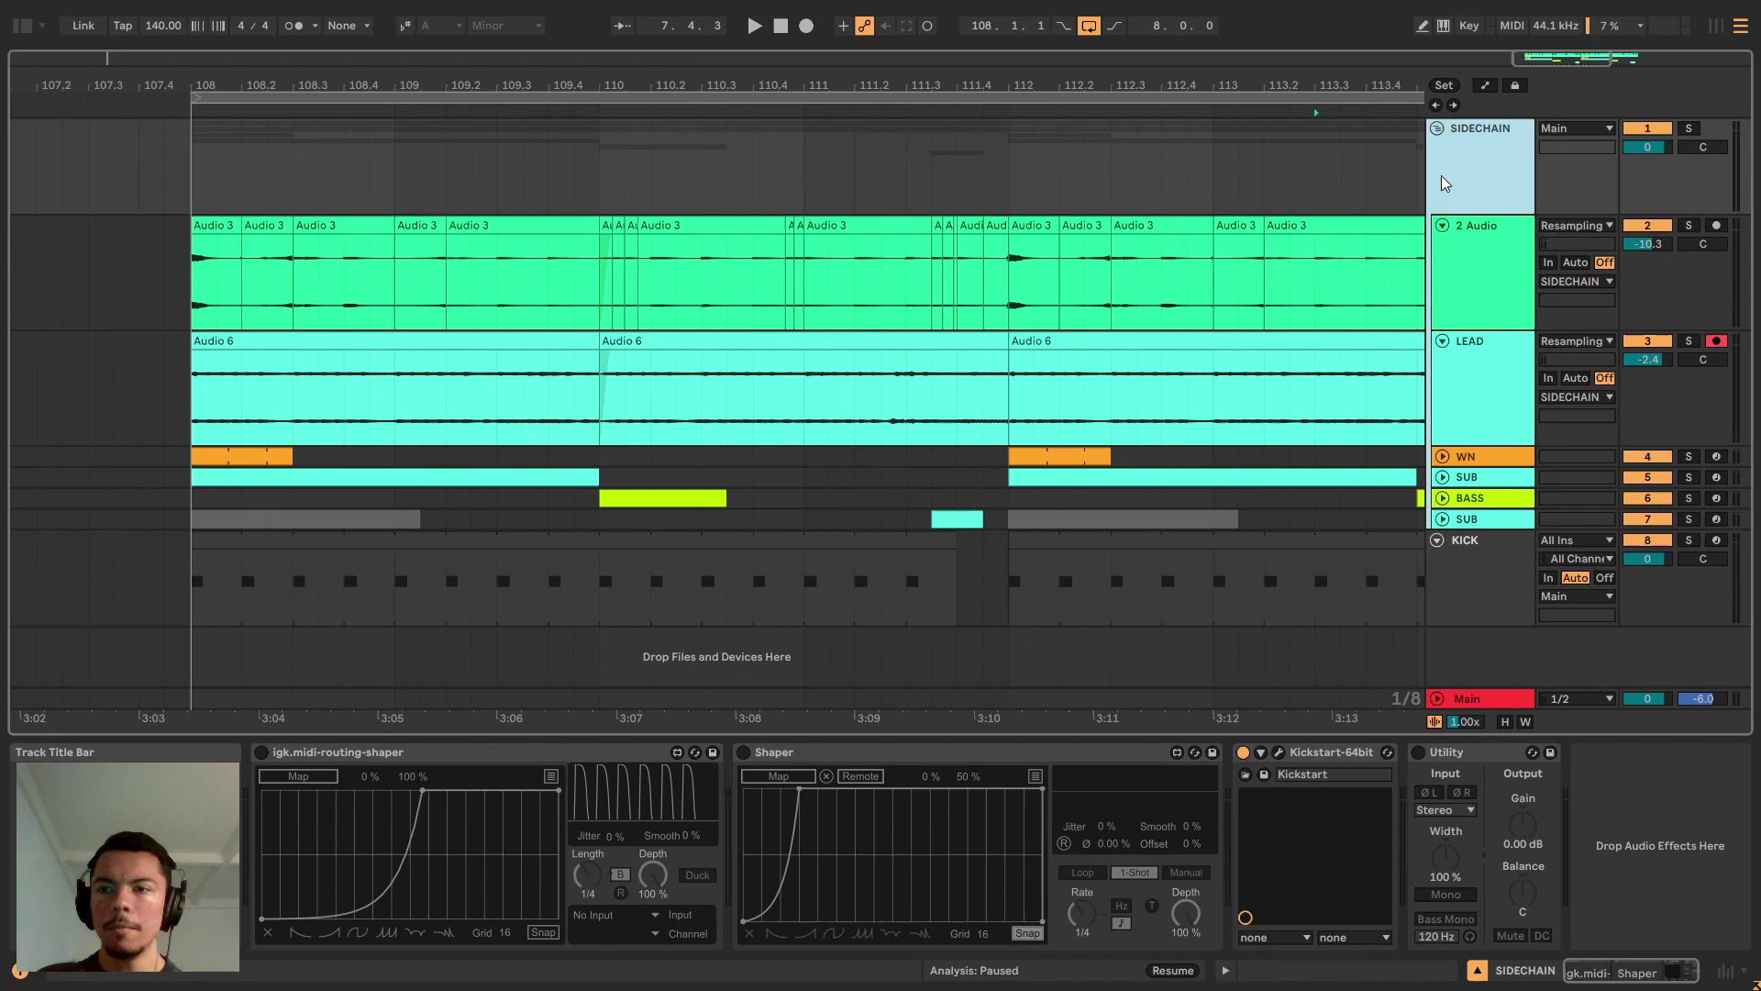
{"action": "left_click", "coordinate": [1459, 554]}
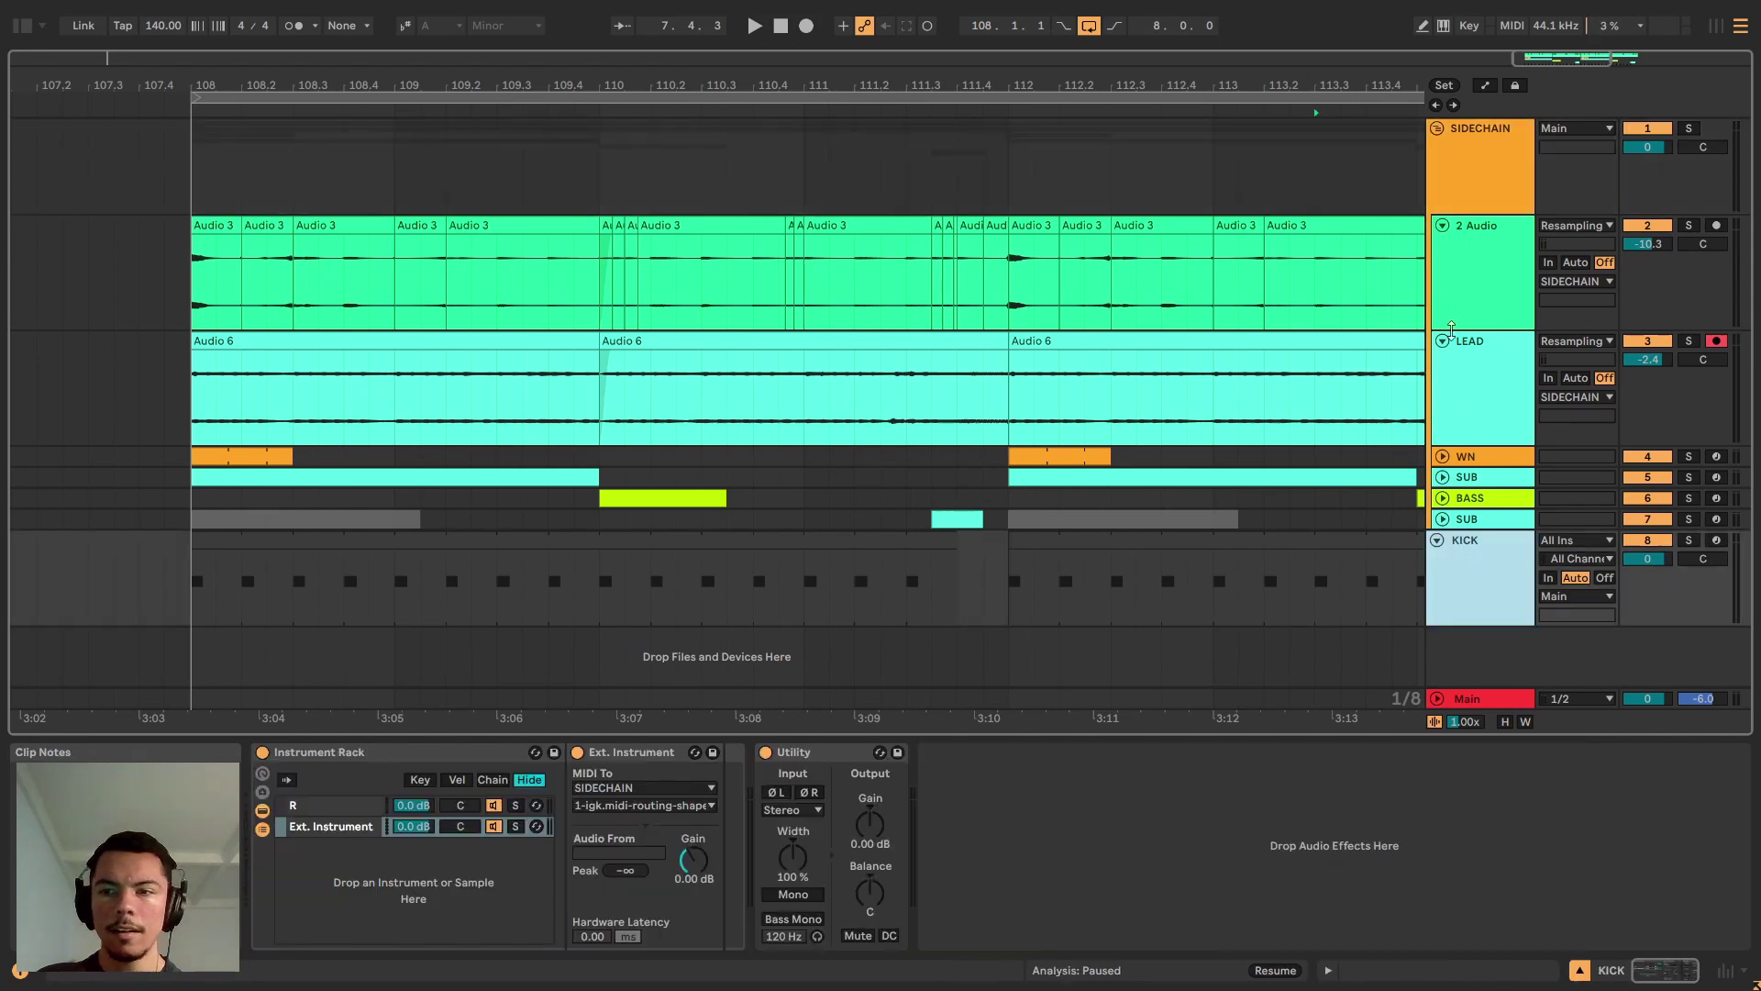
{"action": "left_click", "coordinate": [1453, 164]}
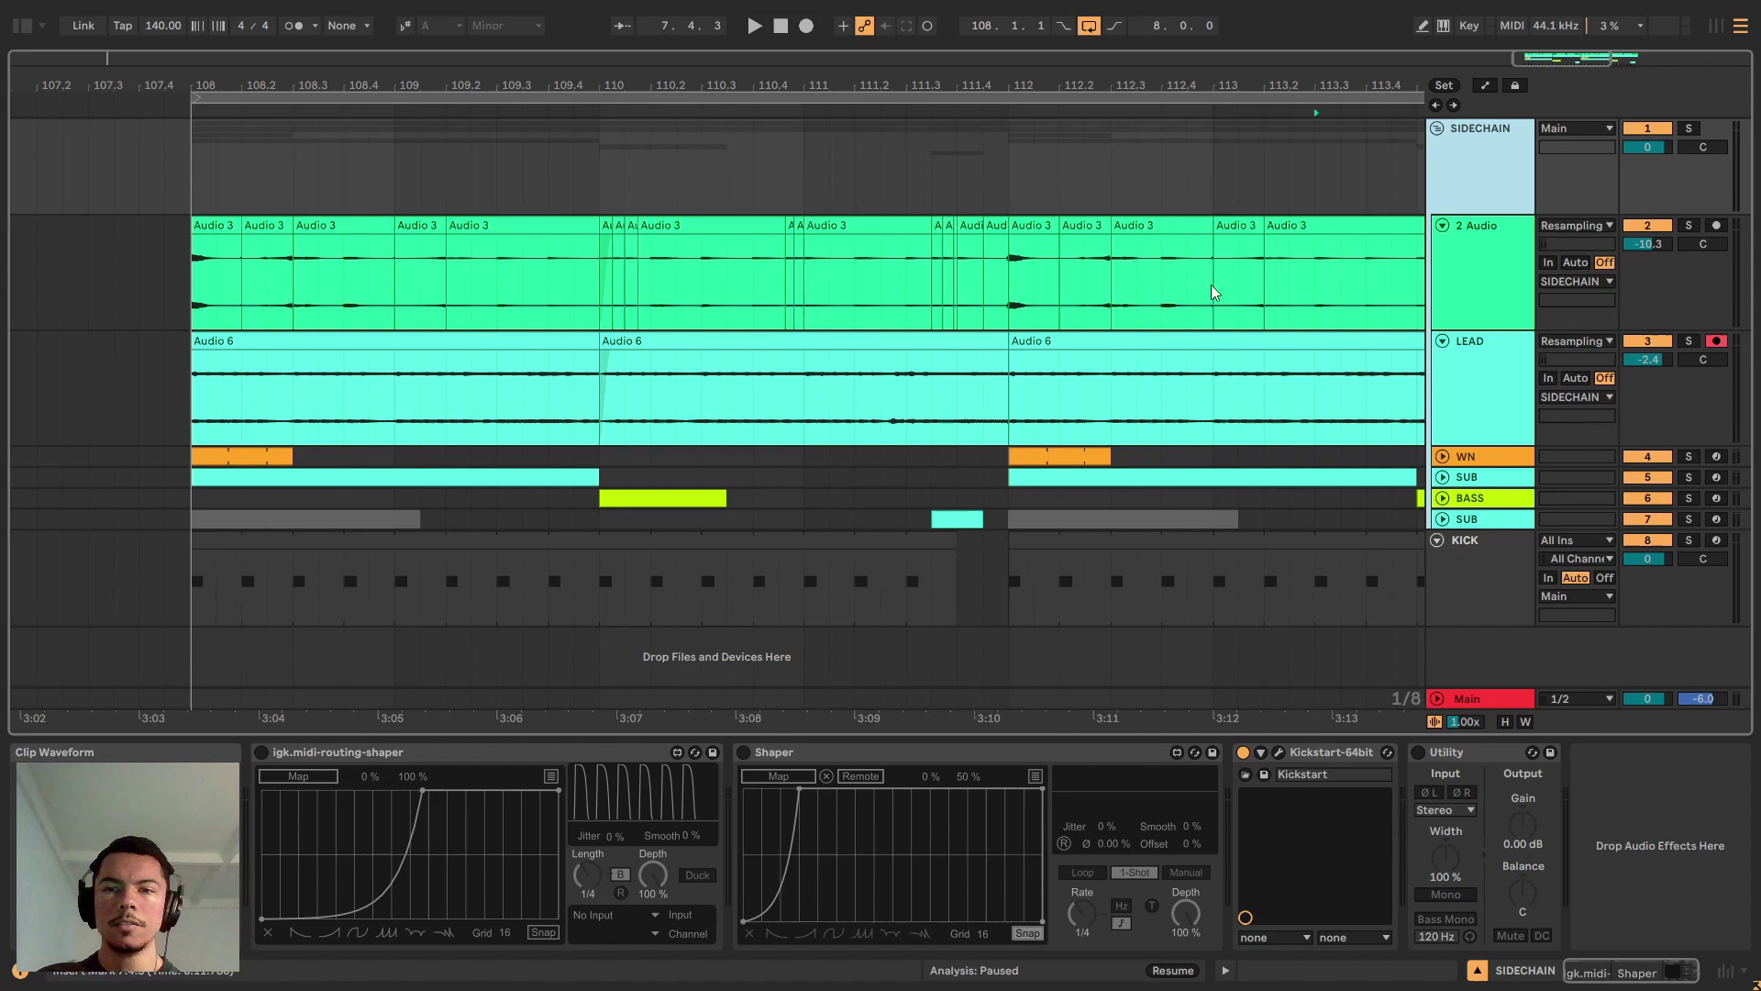
{"action": "left_click", "coordinate": [1499, 558]}
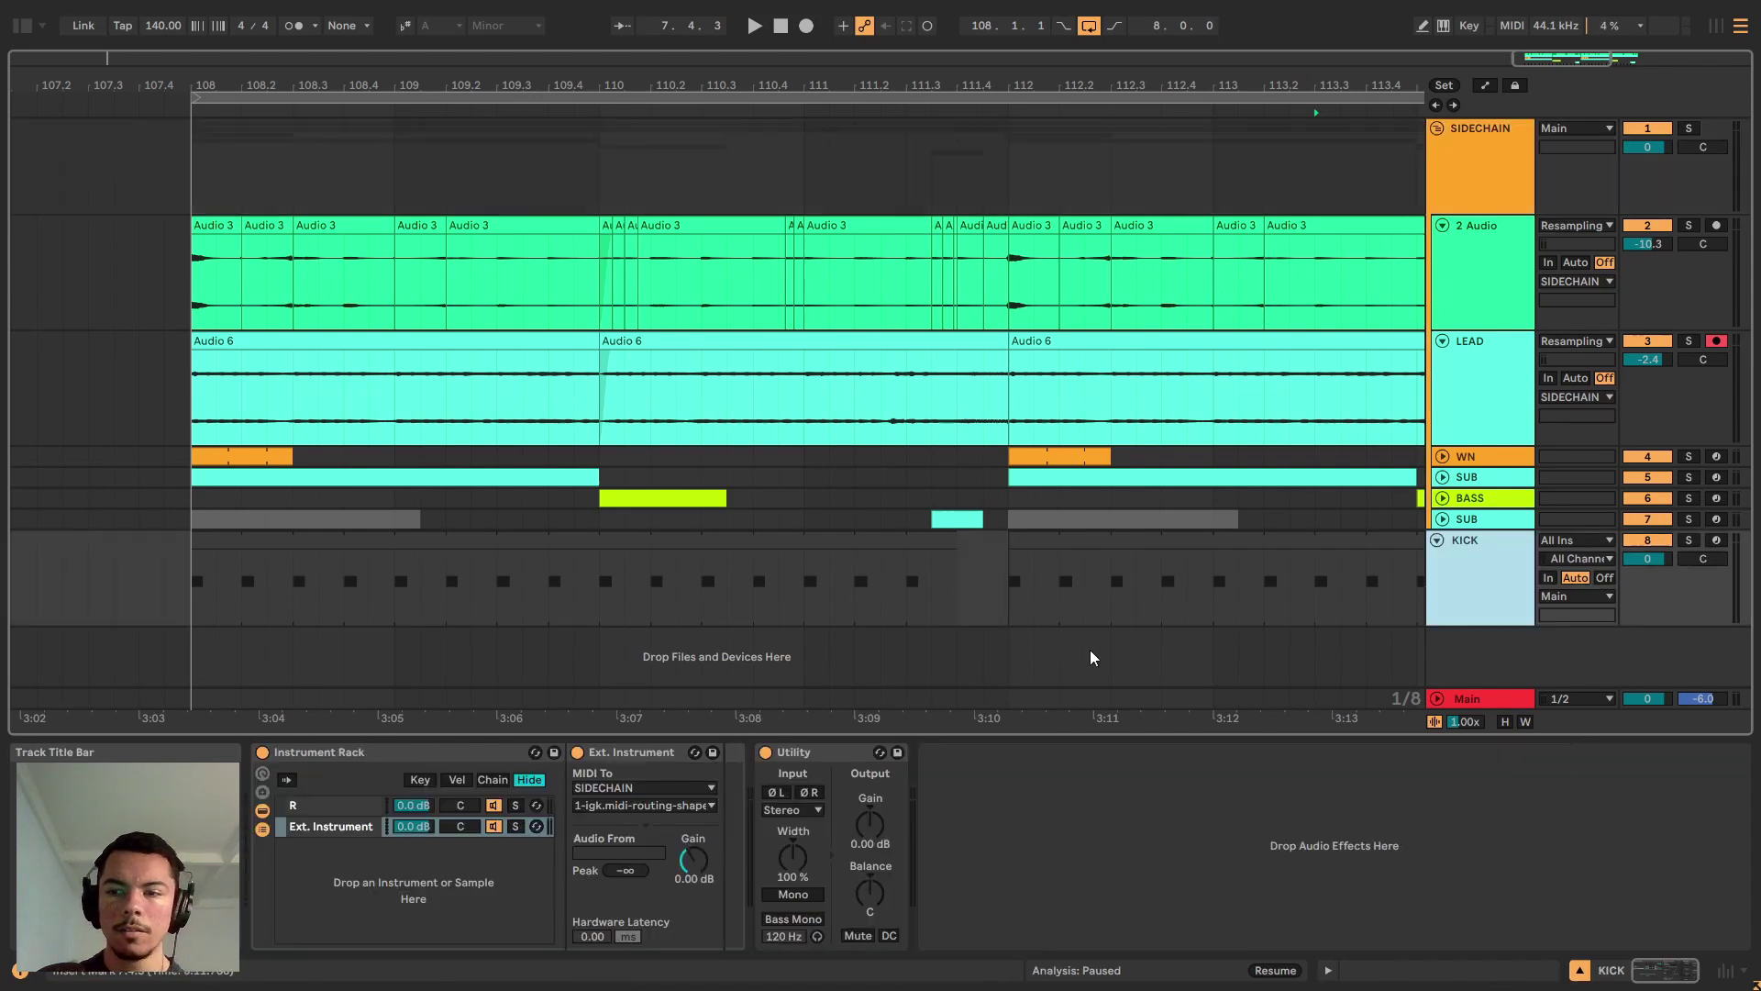
{"action": "left_click", "coordinate": [321, 807]}
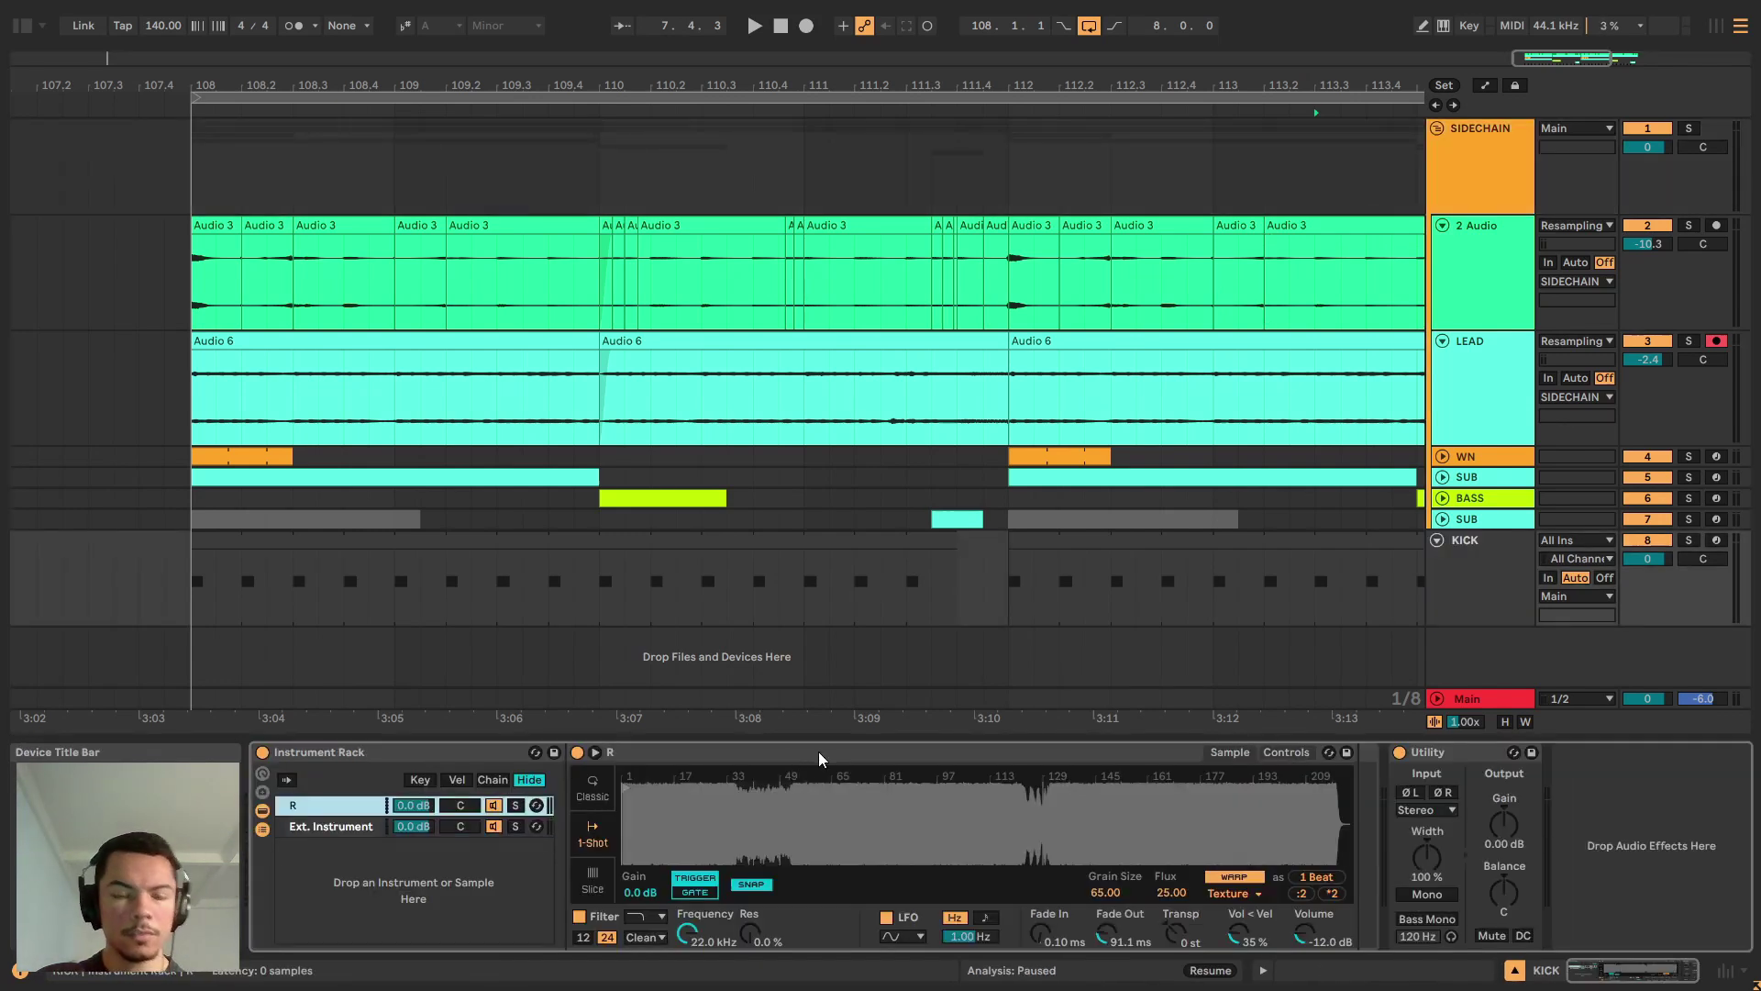
{"action": "left_click", "coordinate": [667, 755]}
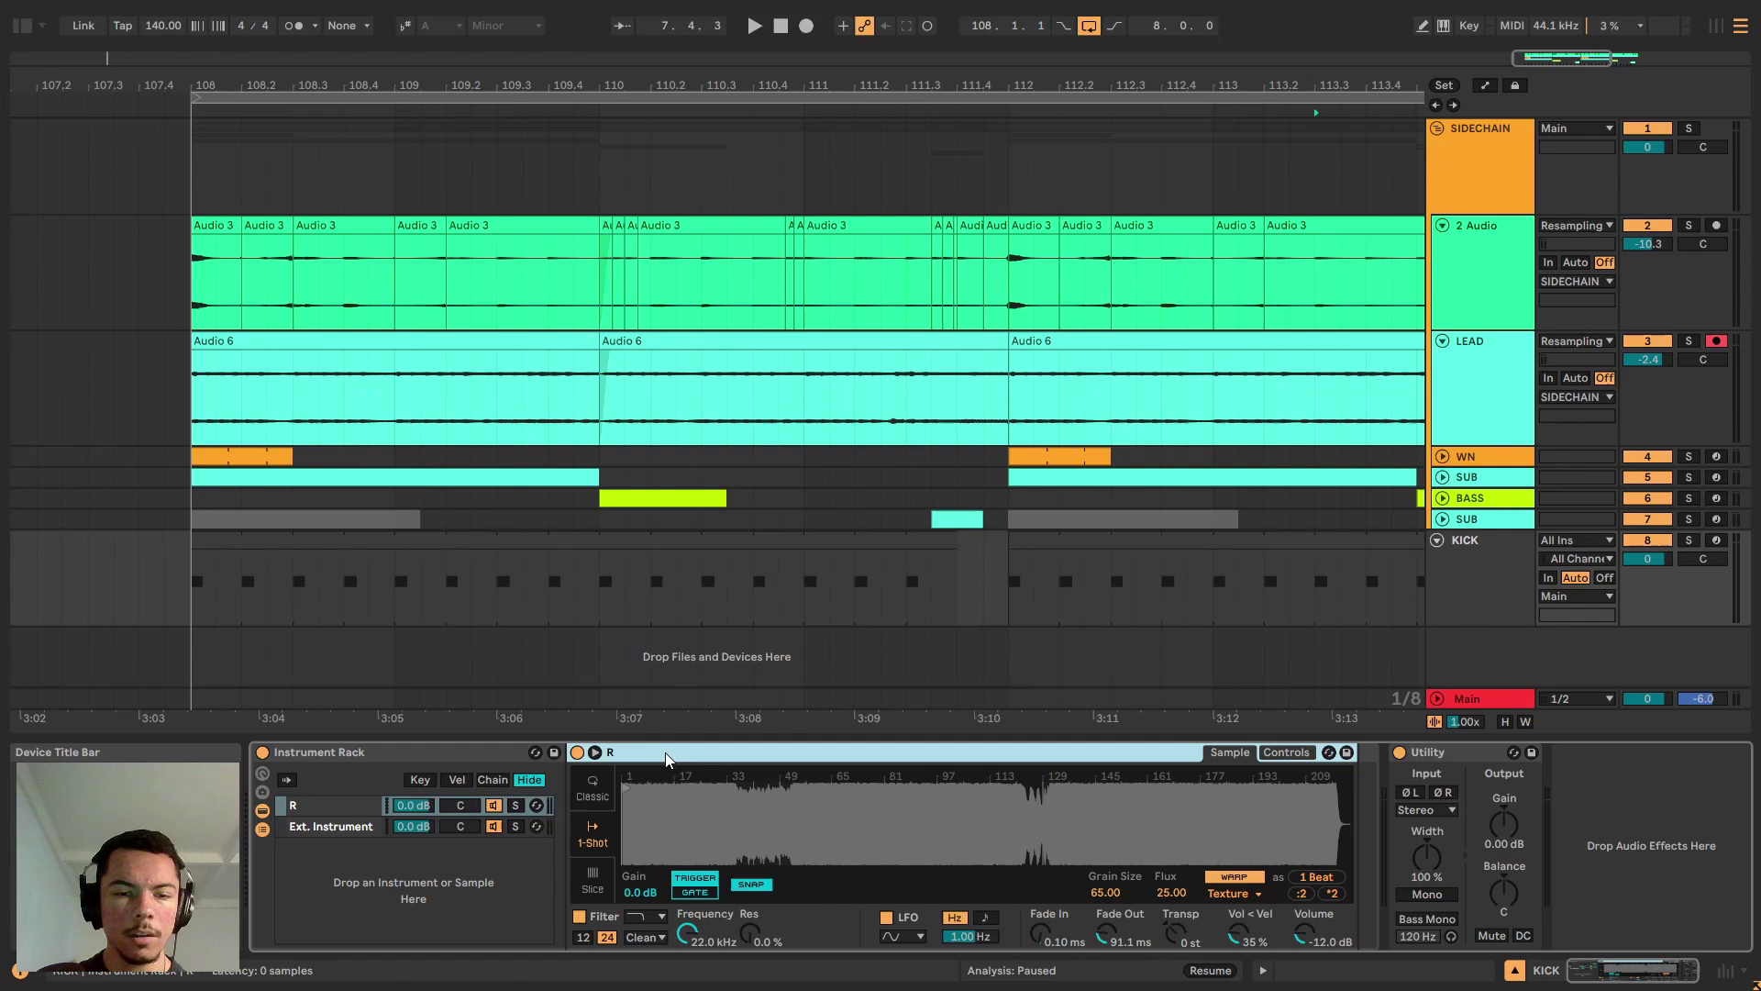
{"action": "left_click", "coordinate": [337, 814]}
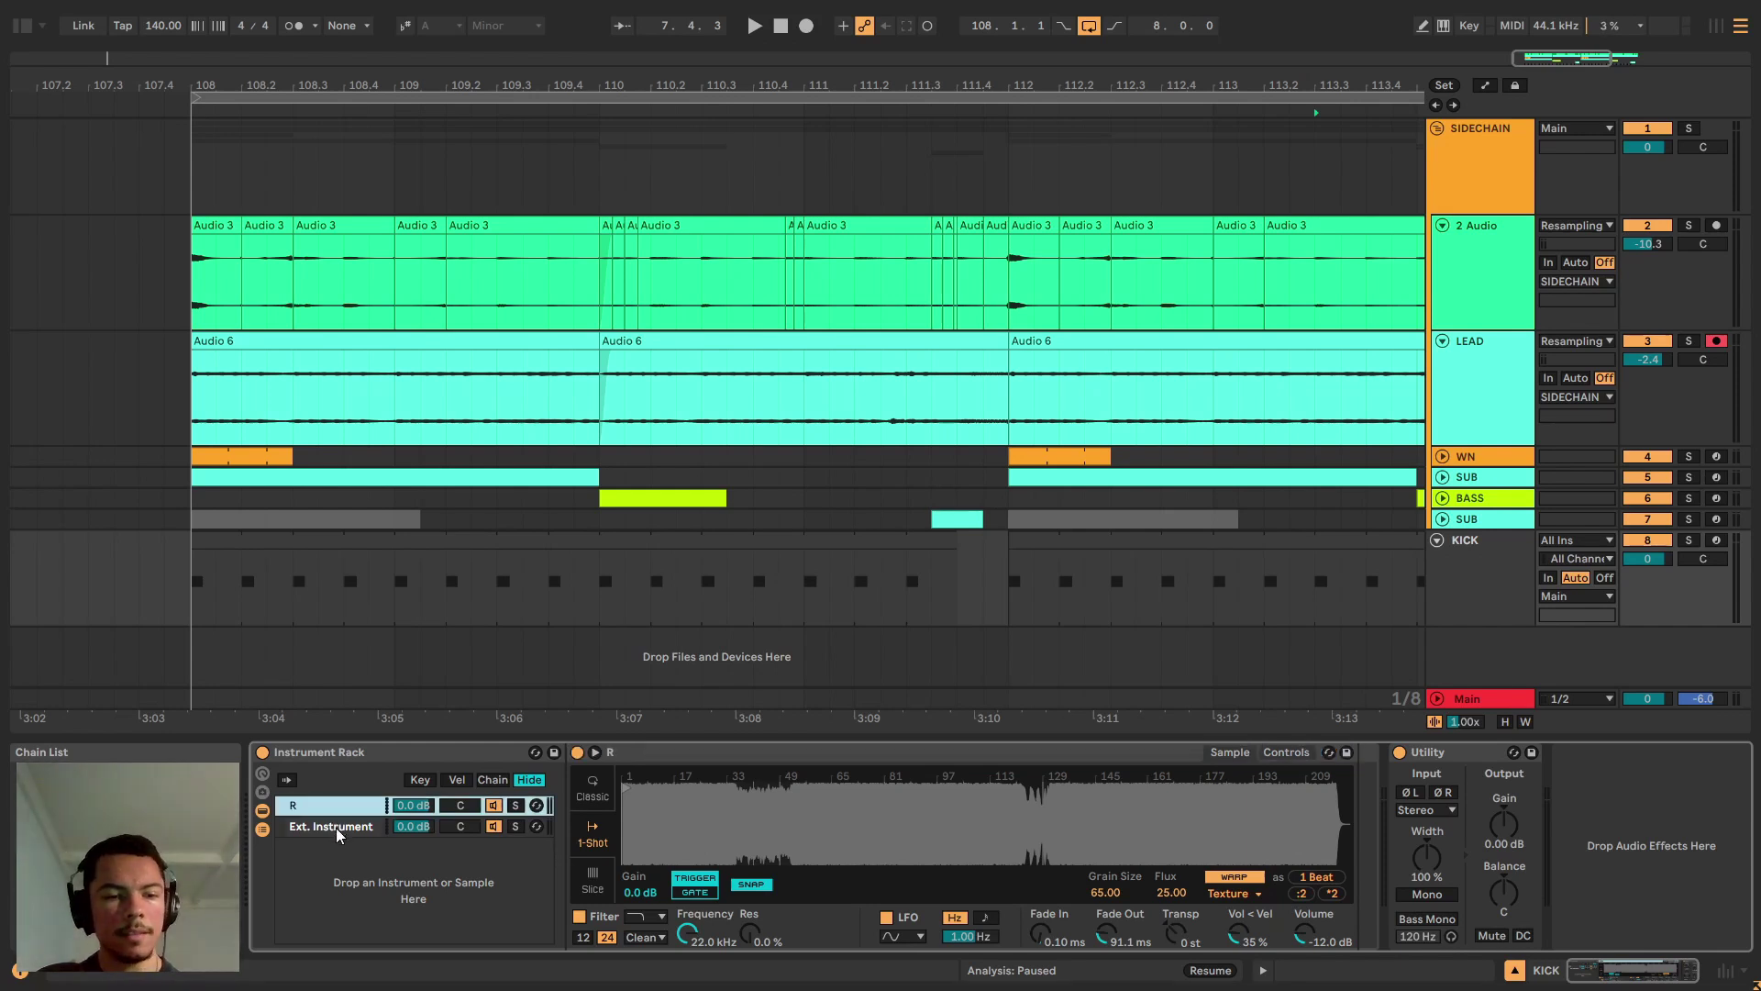
{"action": "left_click", "coordinate": [337, 828]}
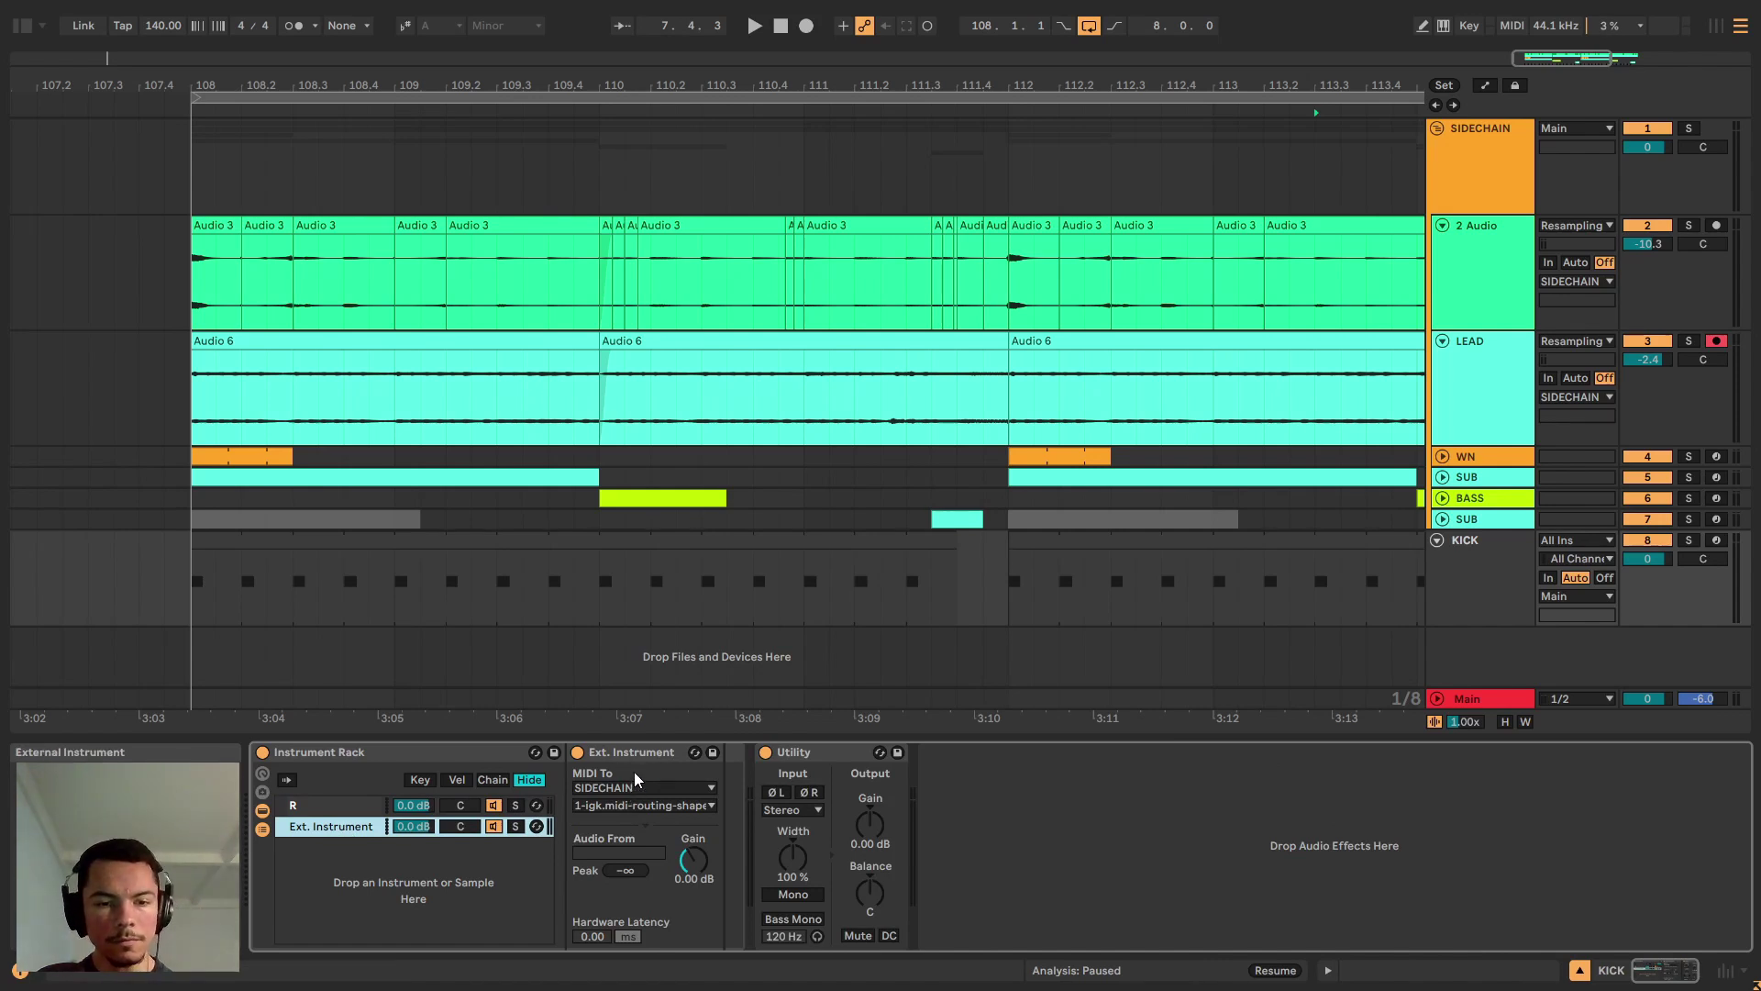
Route the KICK Ext. Instrument's MIDI to SIDECHAIN's 1-Kickstart-64bit and verify it on SIDECHAIN.
{"action": "left_click", "coordinate": [620, 811]}
{"action": "left_click", "coordinate": [622, 814]}
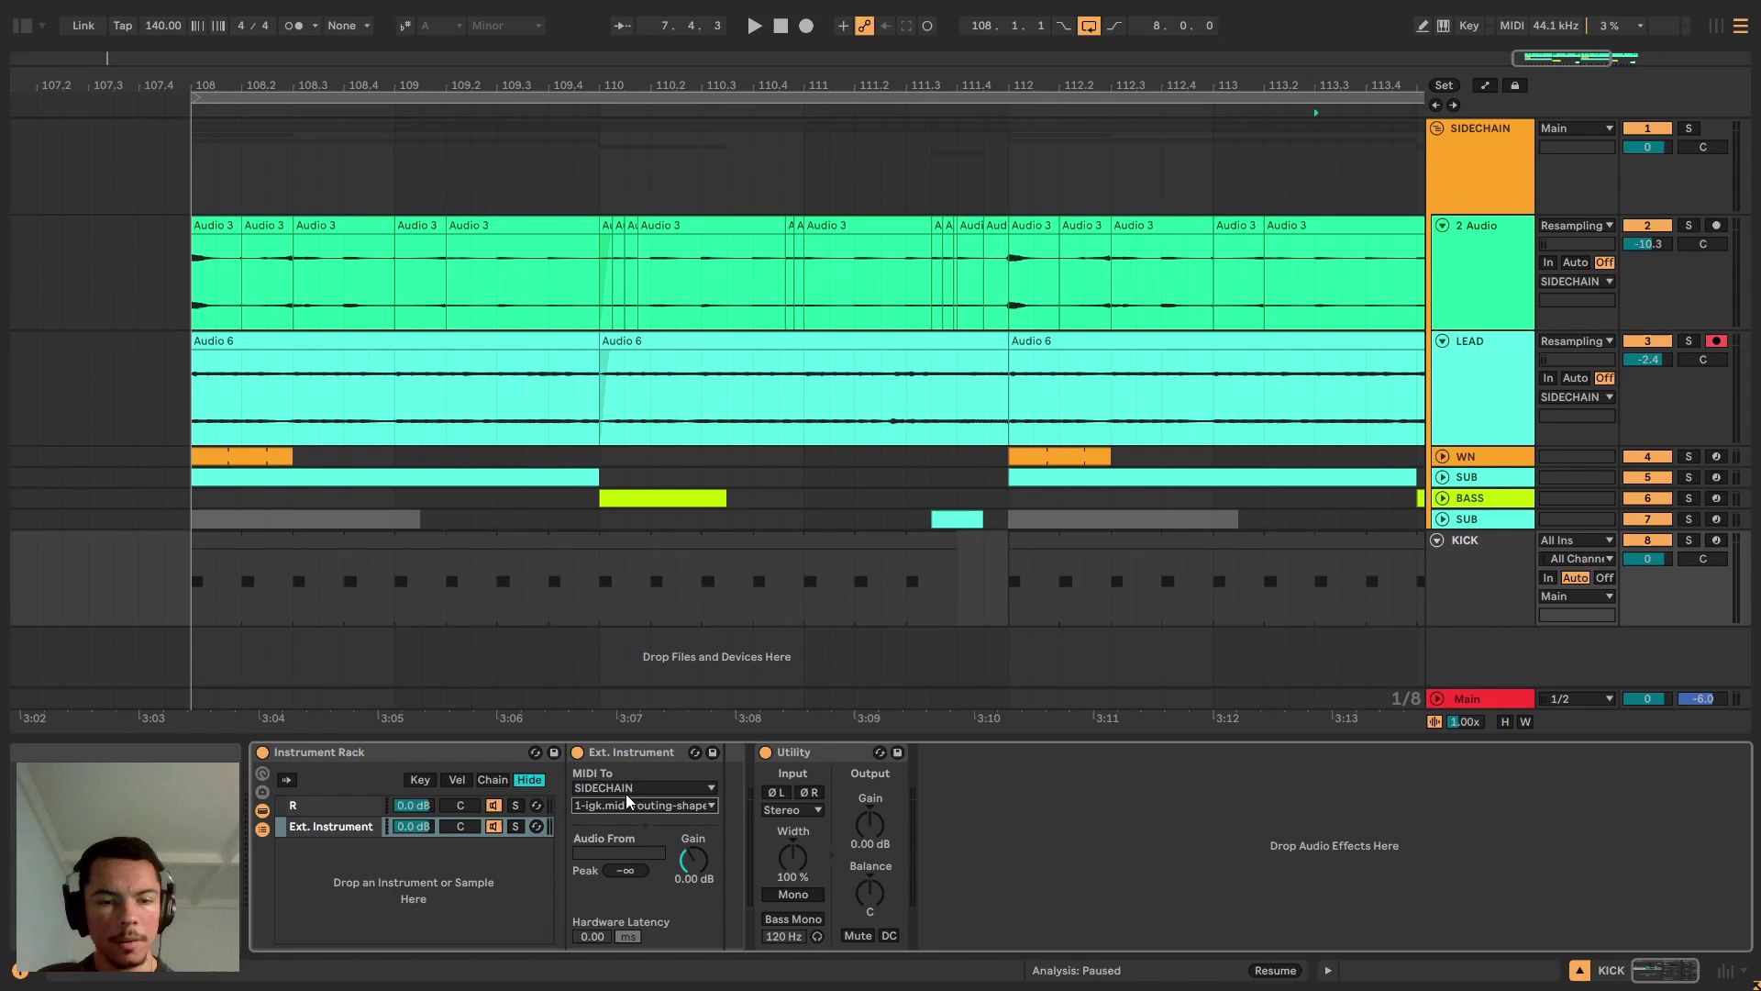
{"action": "left_click", "coordinate": [1483, 173]}
{"action": "left_click", "coordinate": [1487, 559]}
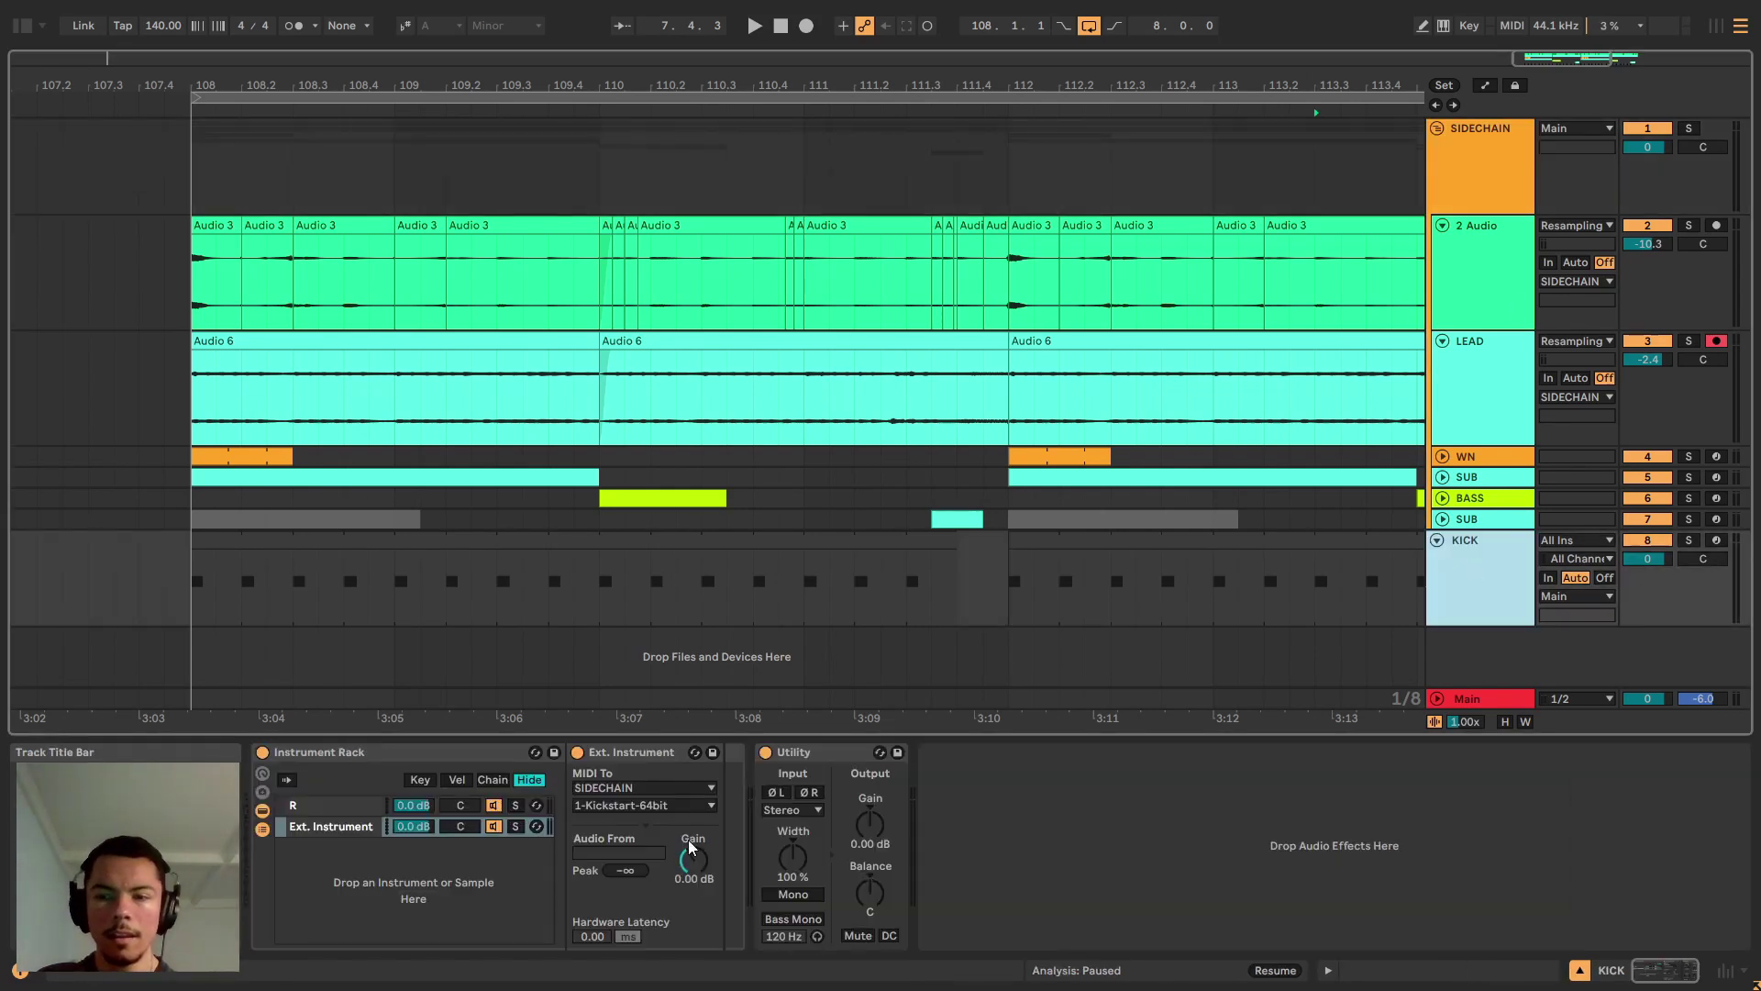
{"action": "left_click", "coordinate": [625, 815]}
{"action": "left_click", "coordinate": [633, 816]}
{"action": "left_click", "coordinate": [1466, 189]}
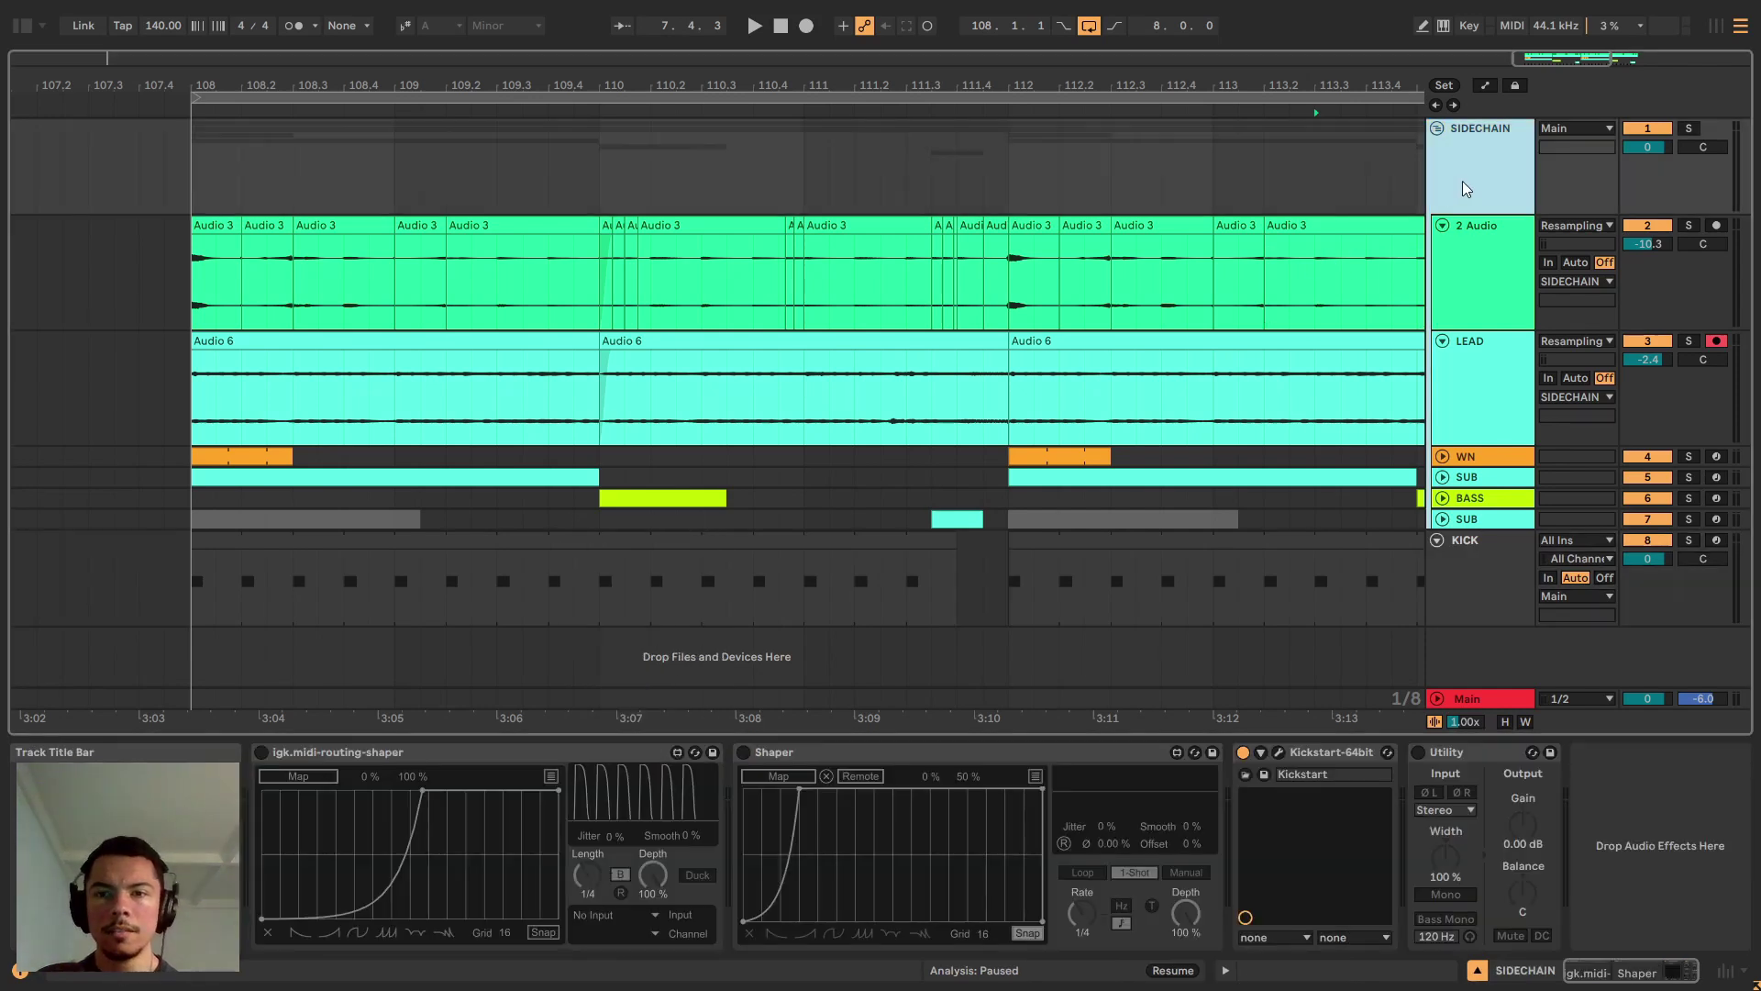
Play from 111.1.1 and switch Kickstart on SIDECHAIN to the Extreme Short curve.
{"action": "left_click", "coordinate": [805, 170]}
{"action": "key", "text": "space"}
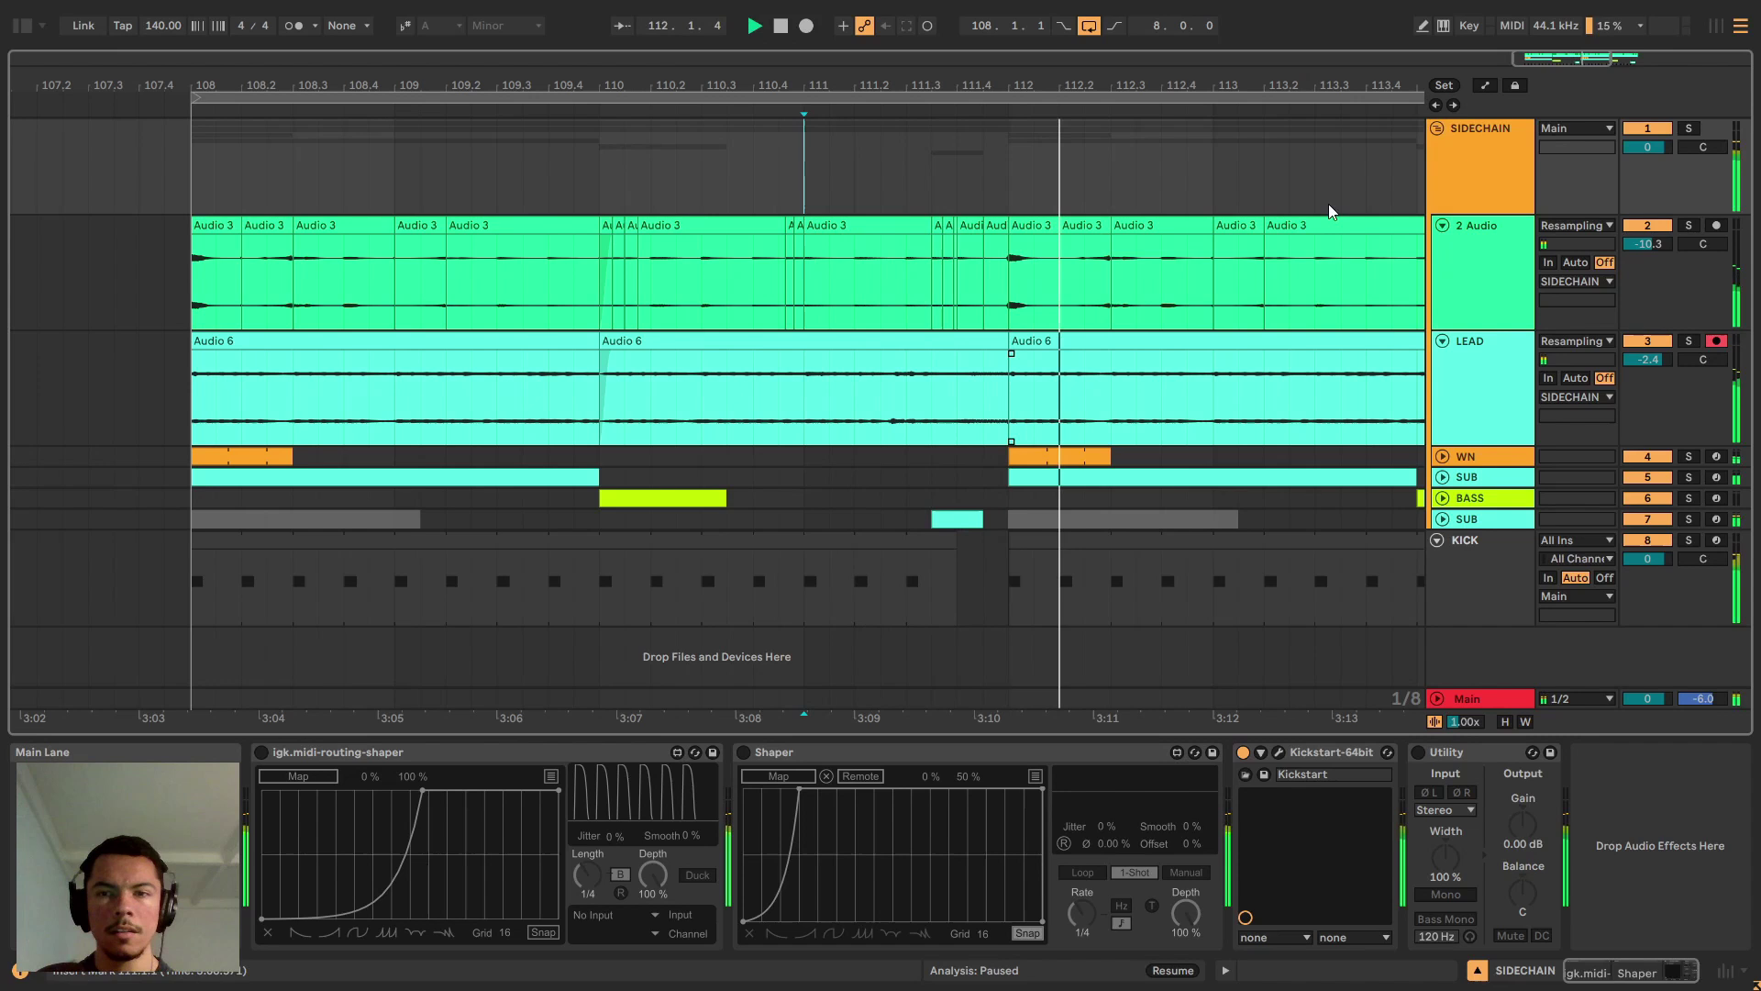
{"action": "left_click", "coordinate": [1465, 188]}
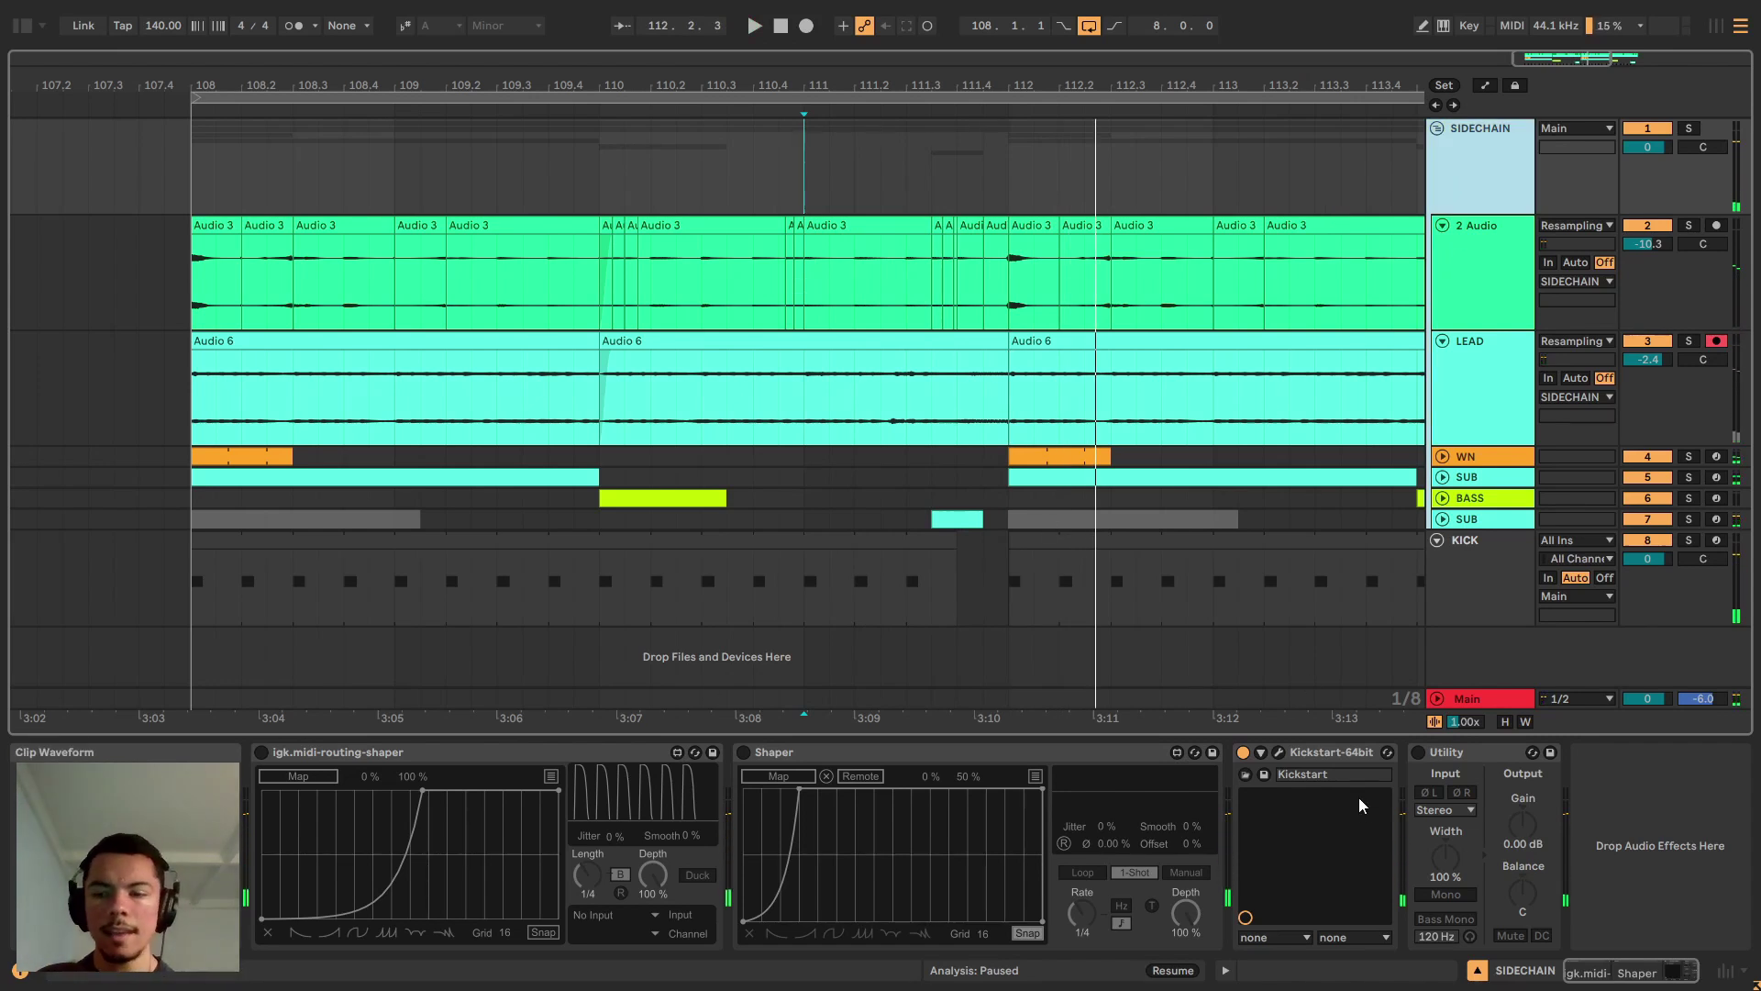
{"action": "left_click", "coordinate": [1278, 752]}
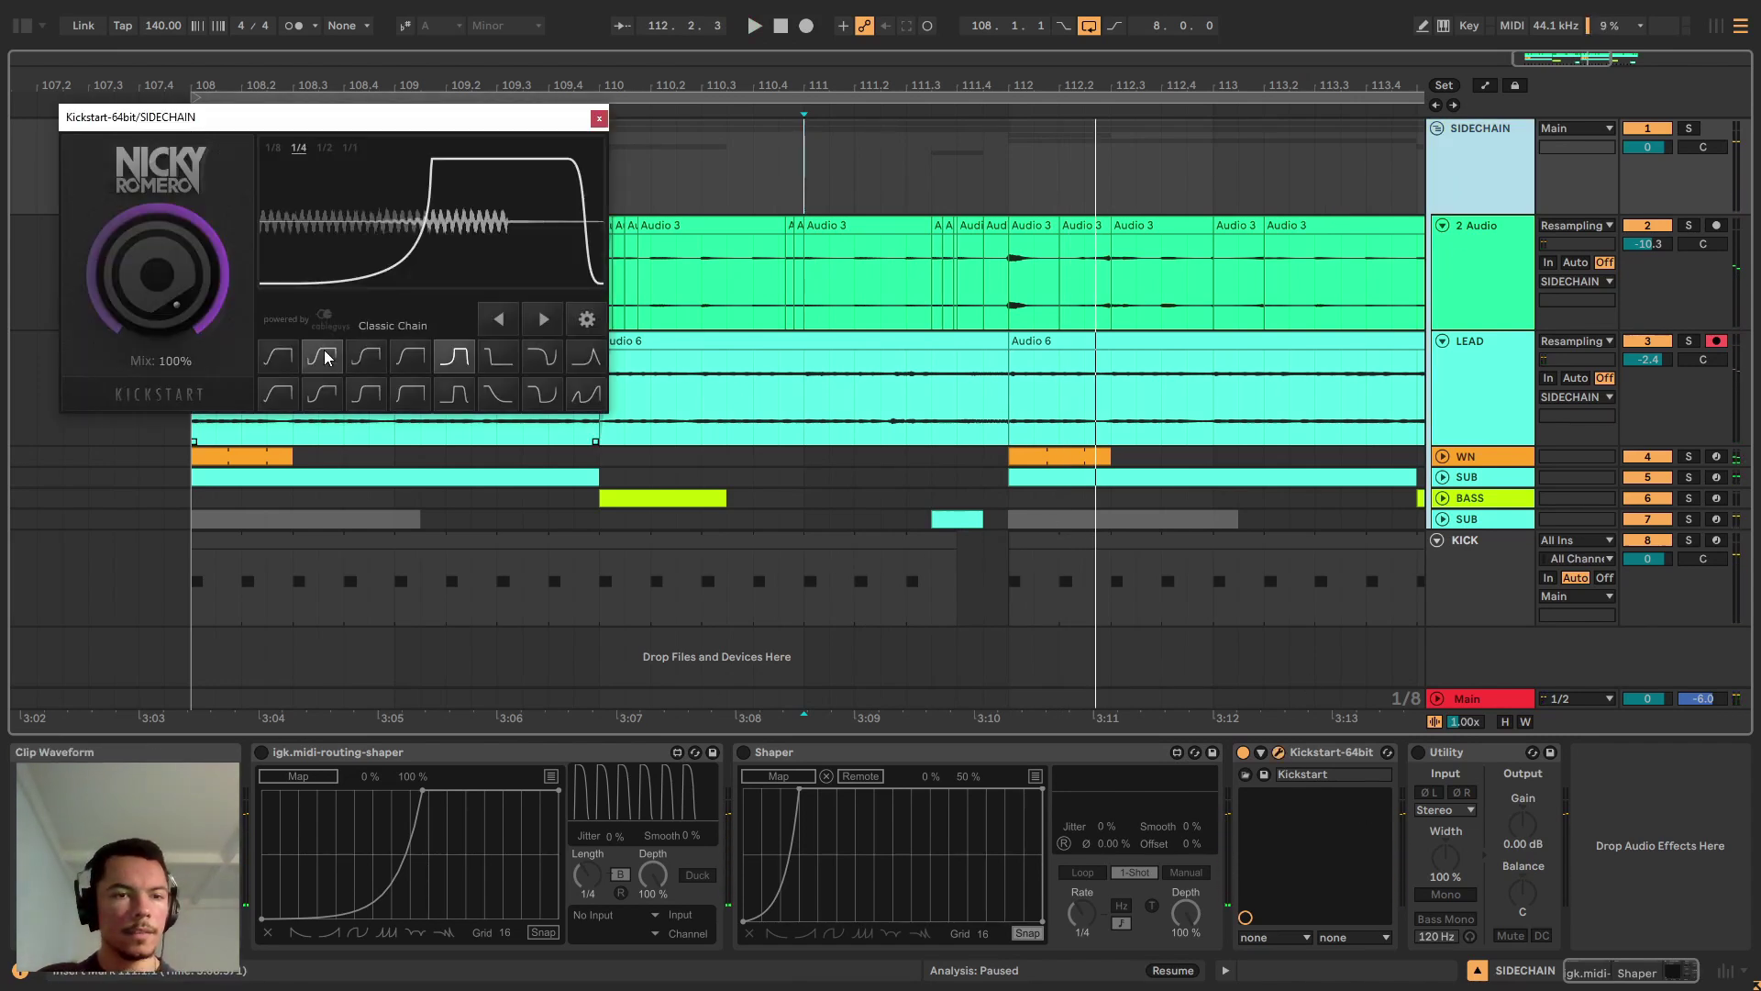
{"action": "left_click", "coordinate": [365, 395]}
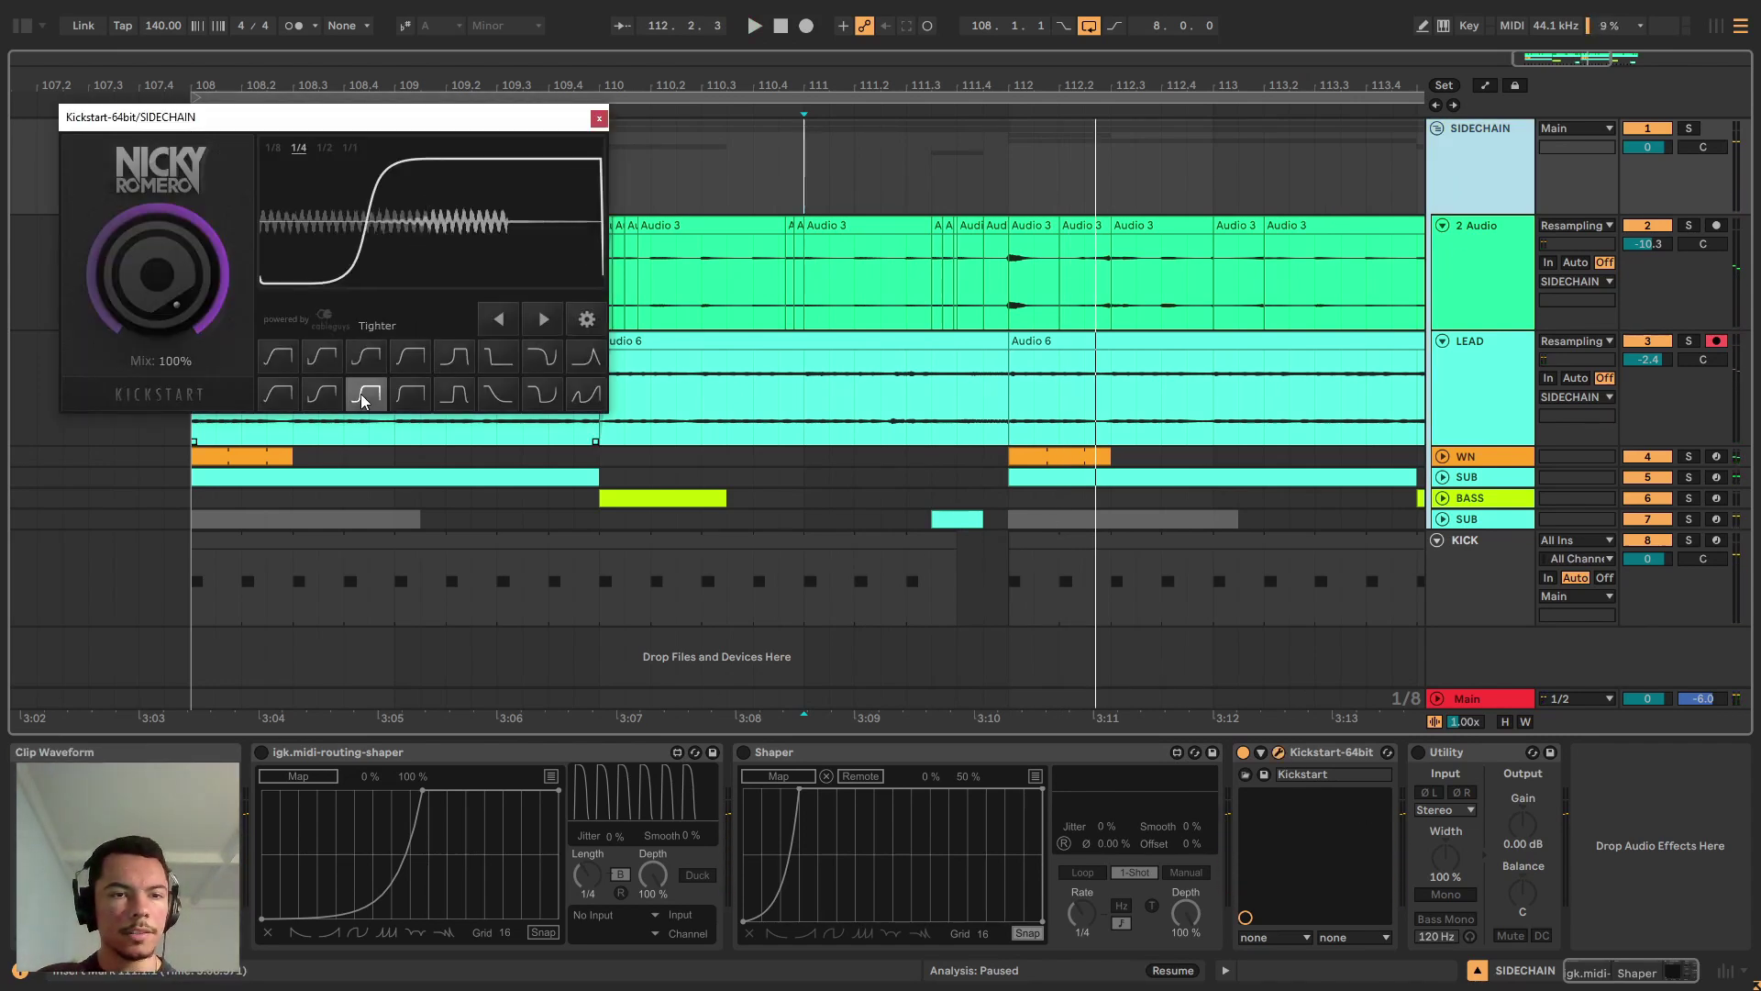
{"action": "left_click", "coordinate": [597, 120]}
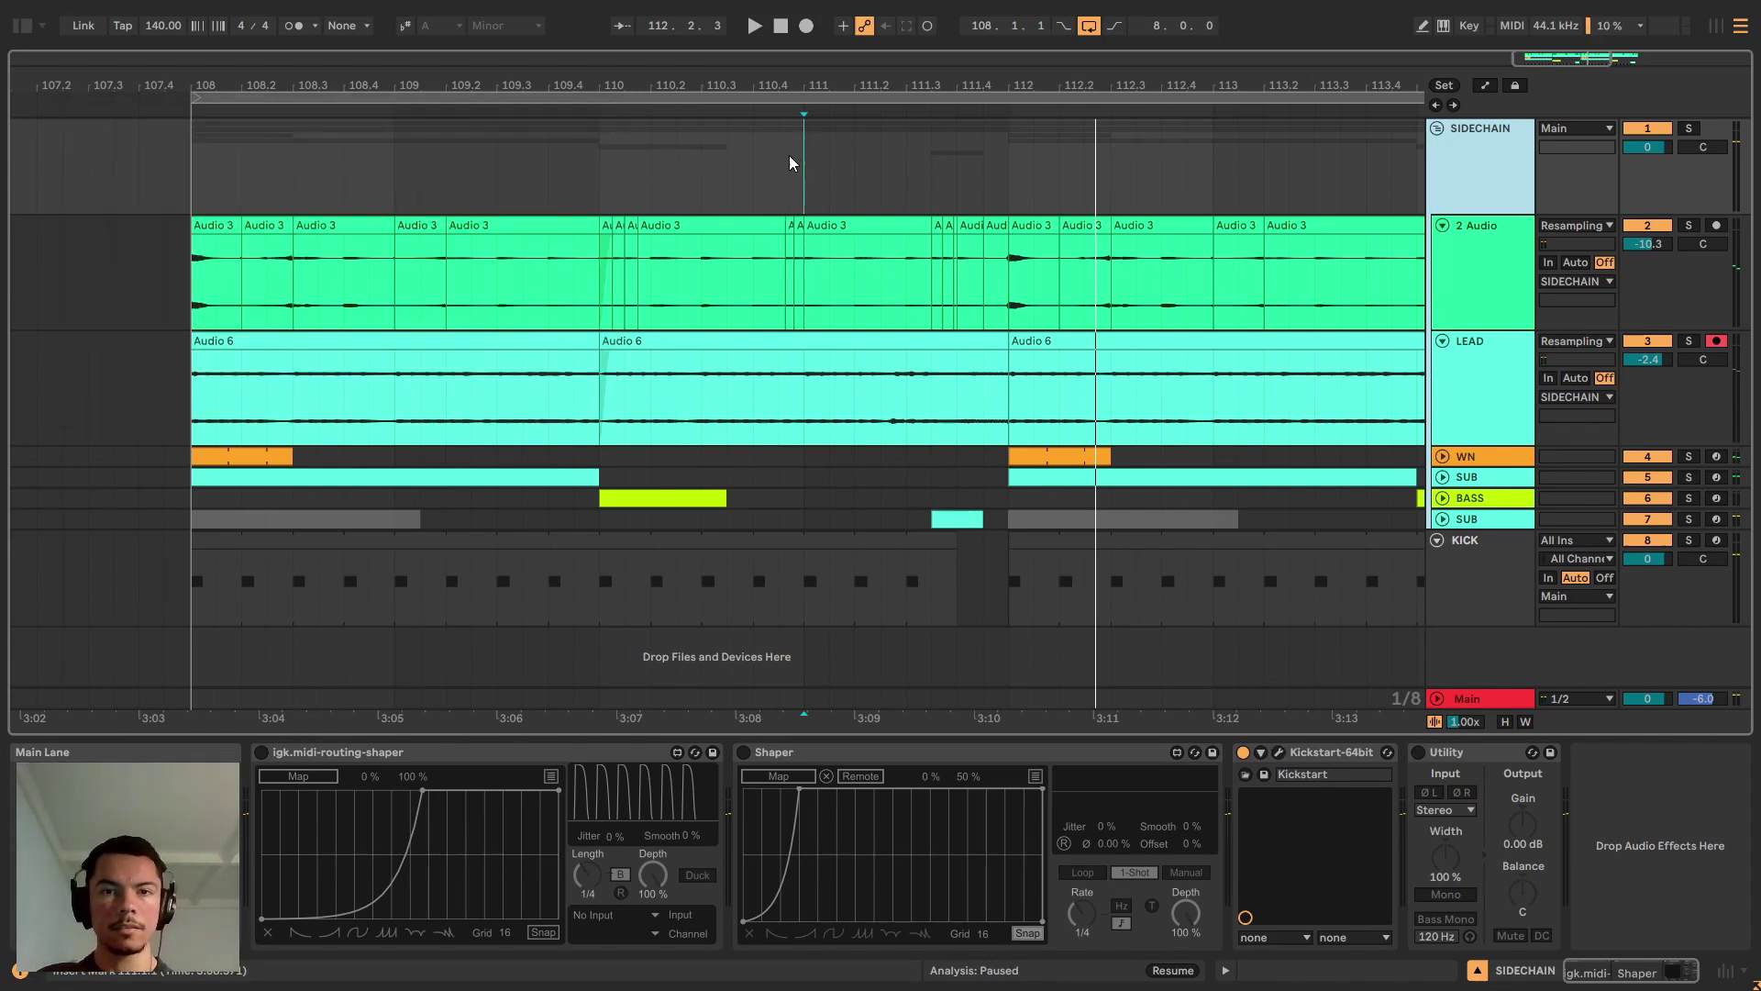
{"action": "key", "text": "space"}
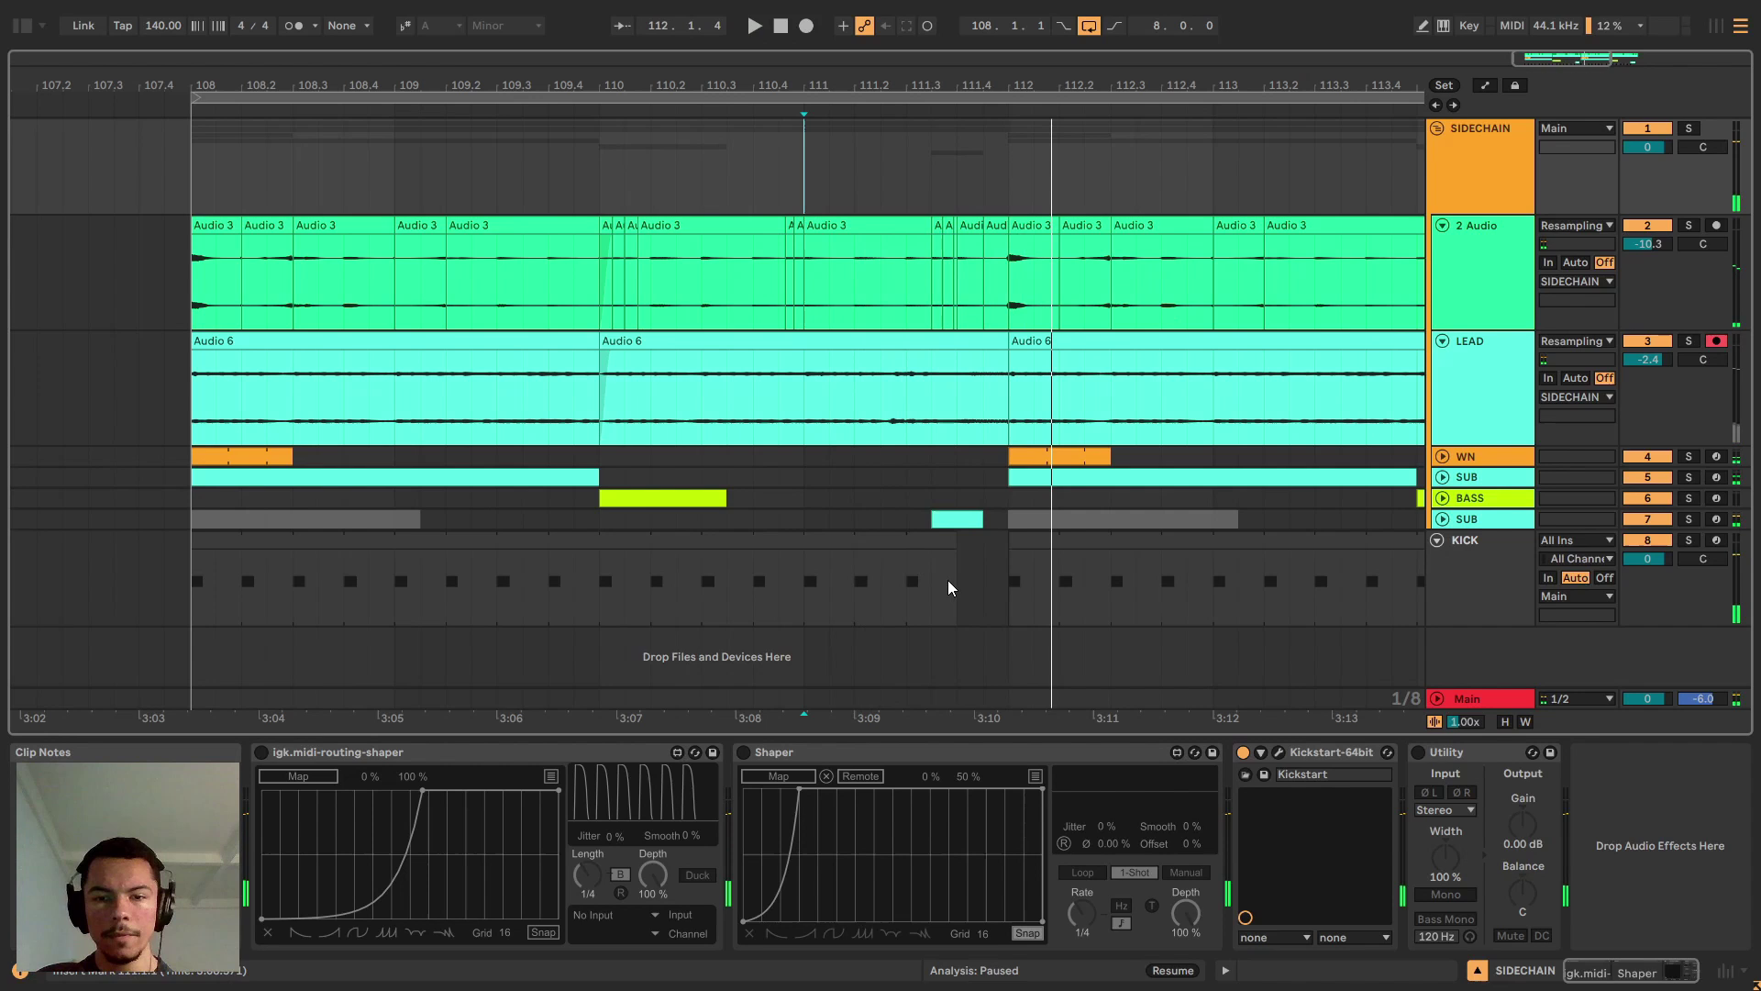
{"action": "key", "text": "space"}
{"action": "left_click_drag", "start_coordinate": [955, 588], "coordinate": [1008, 587]}
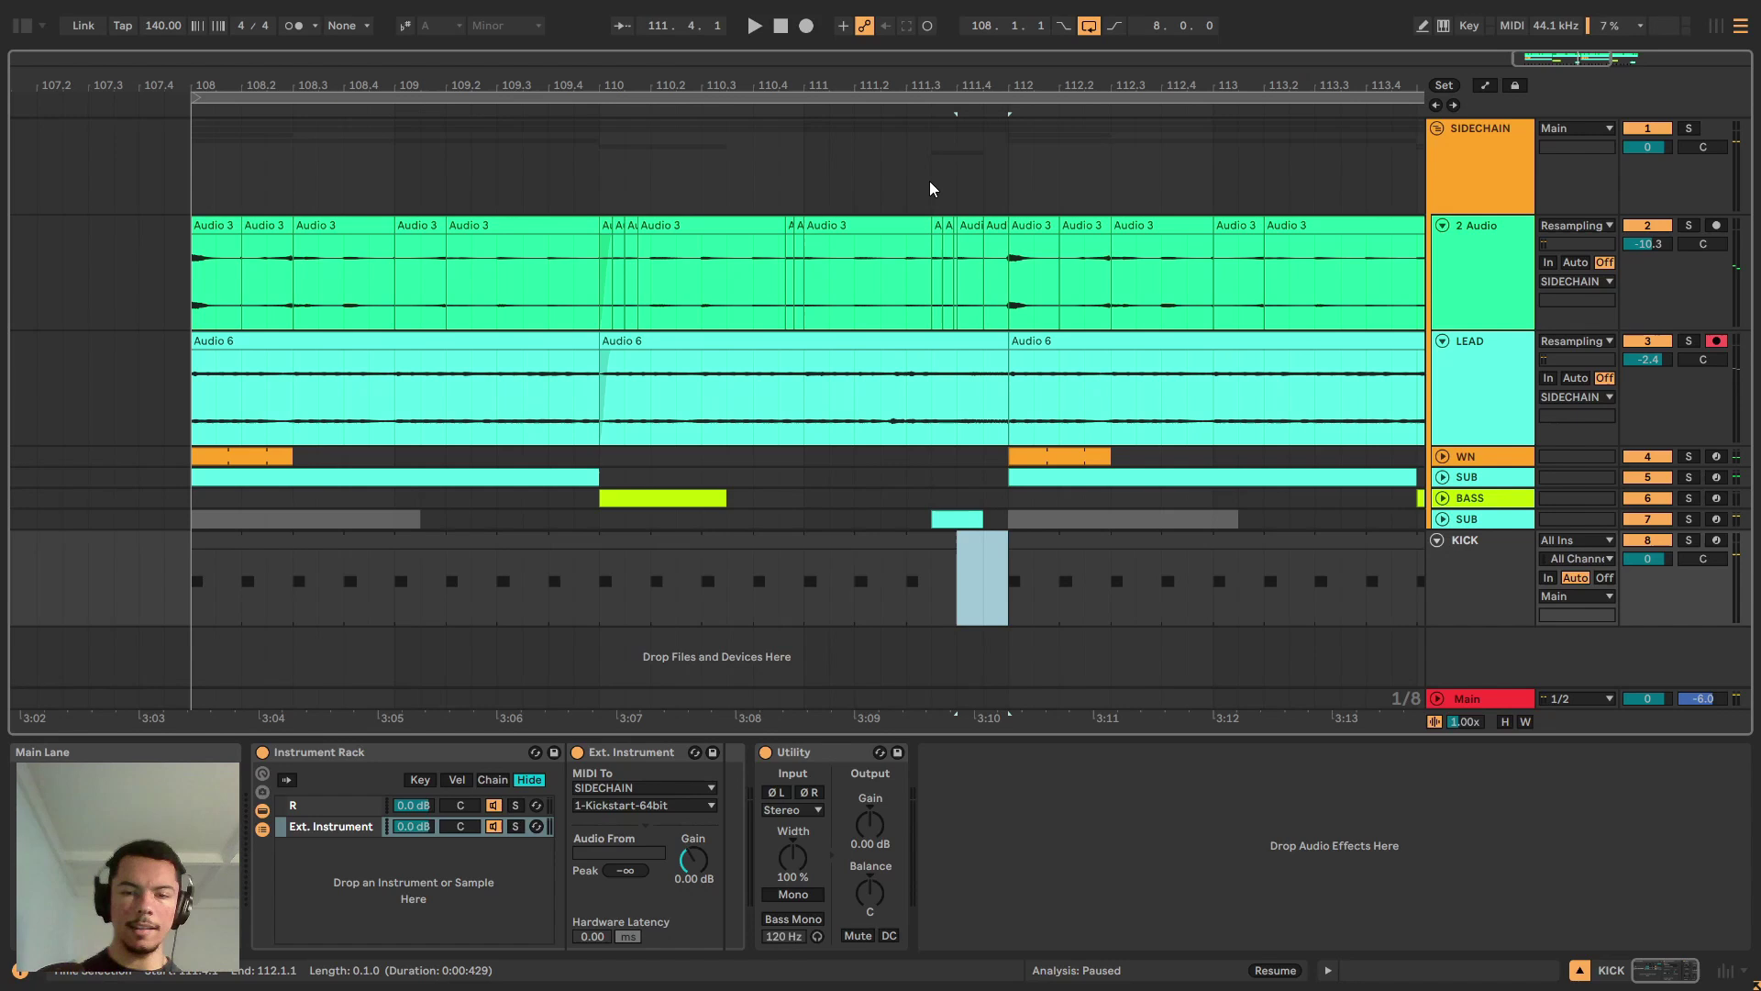
{"action": "left_click", "coordinate": [963, 592]}
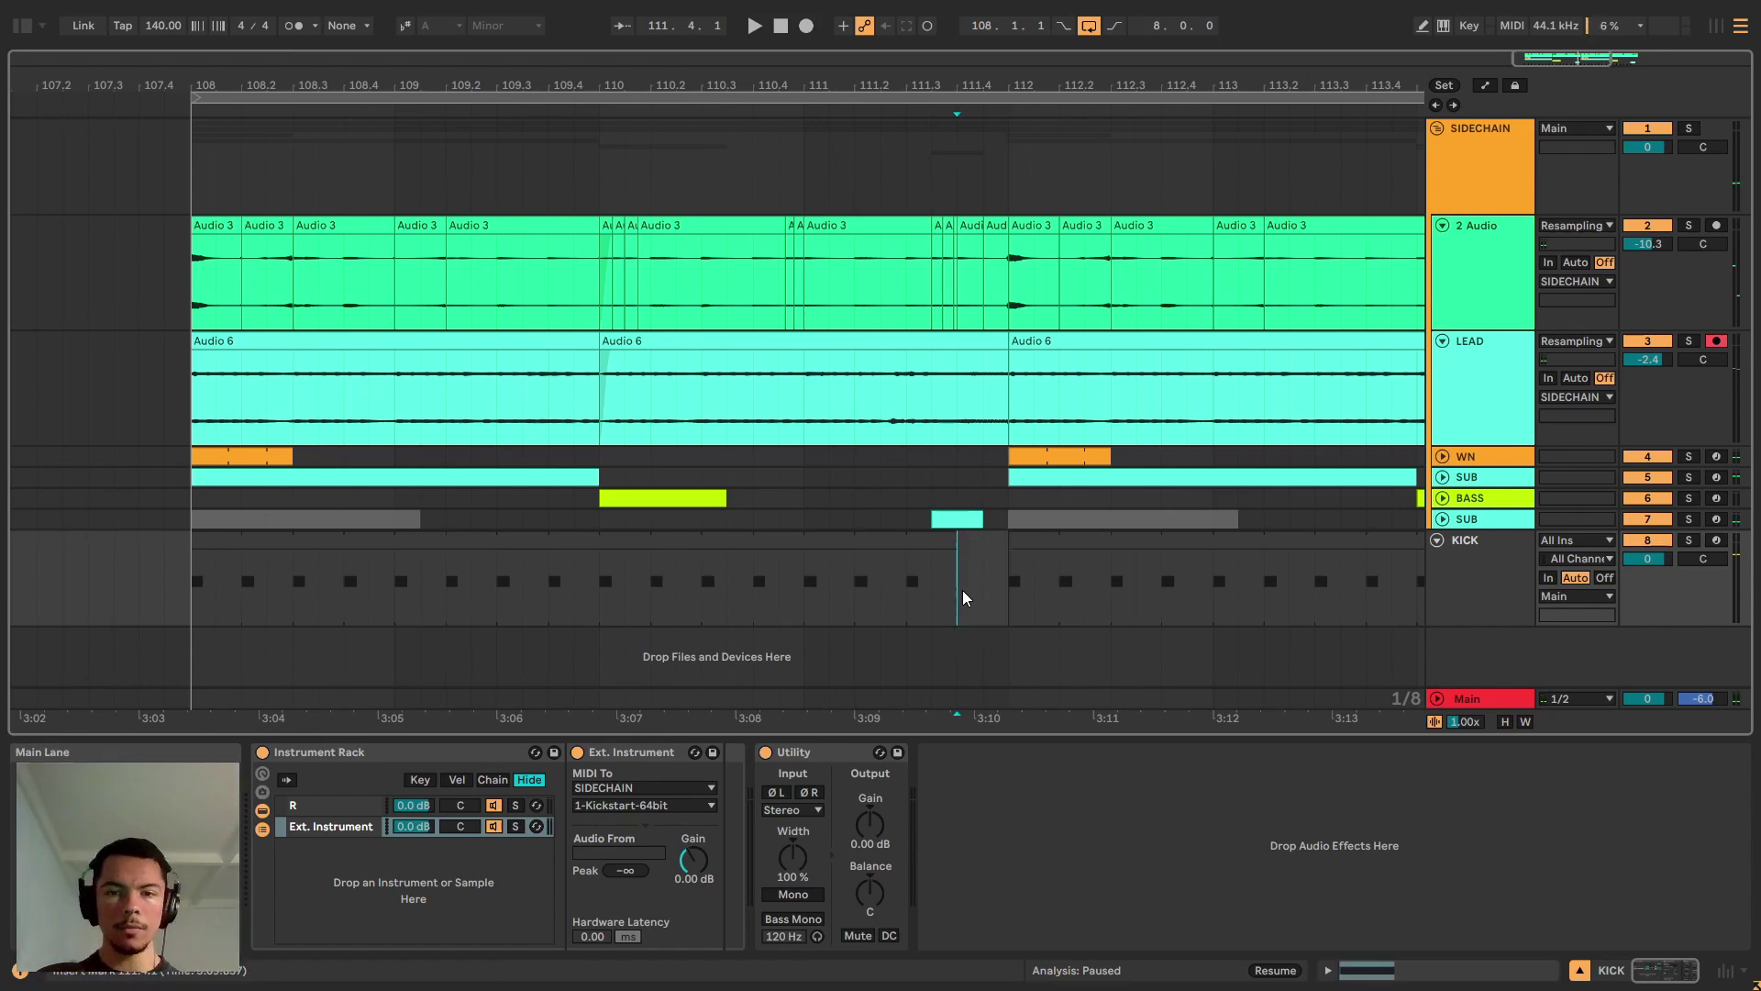
{"action": "left_click", "coordinate": [1488, 188]}
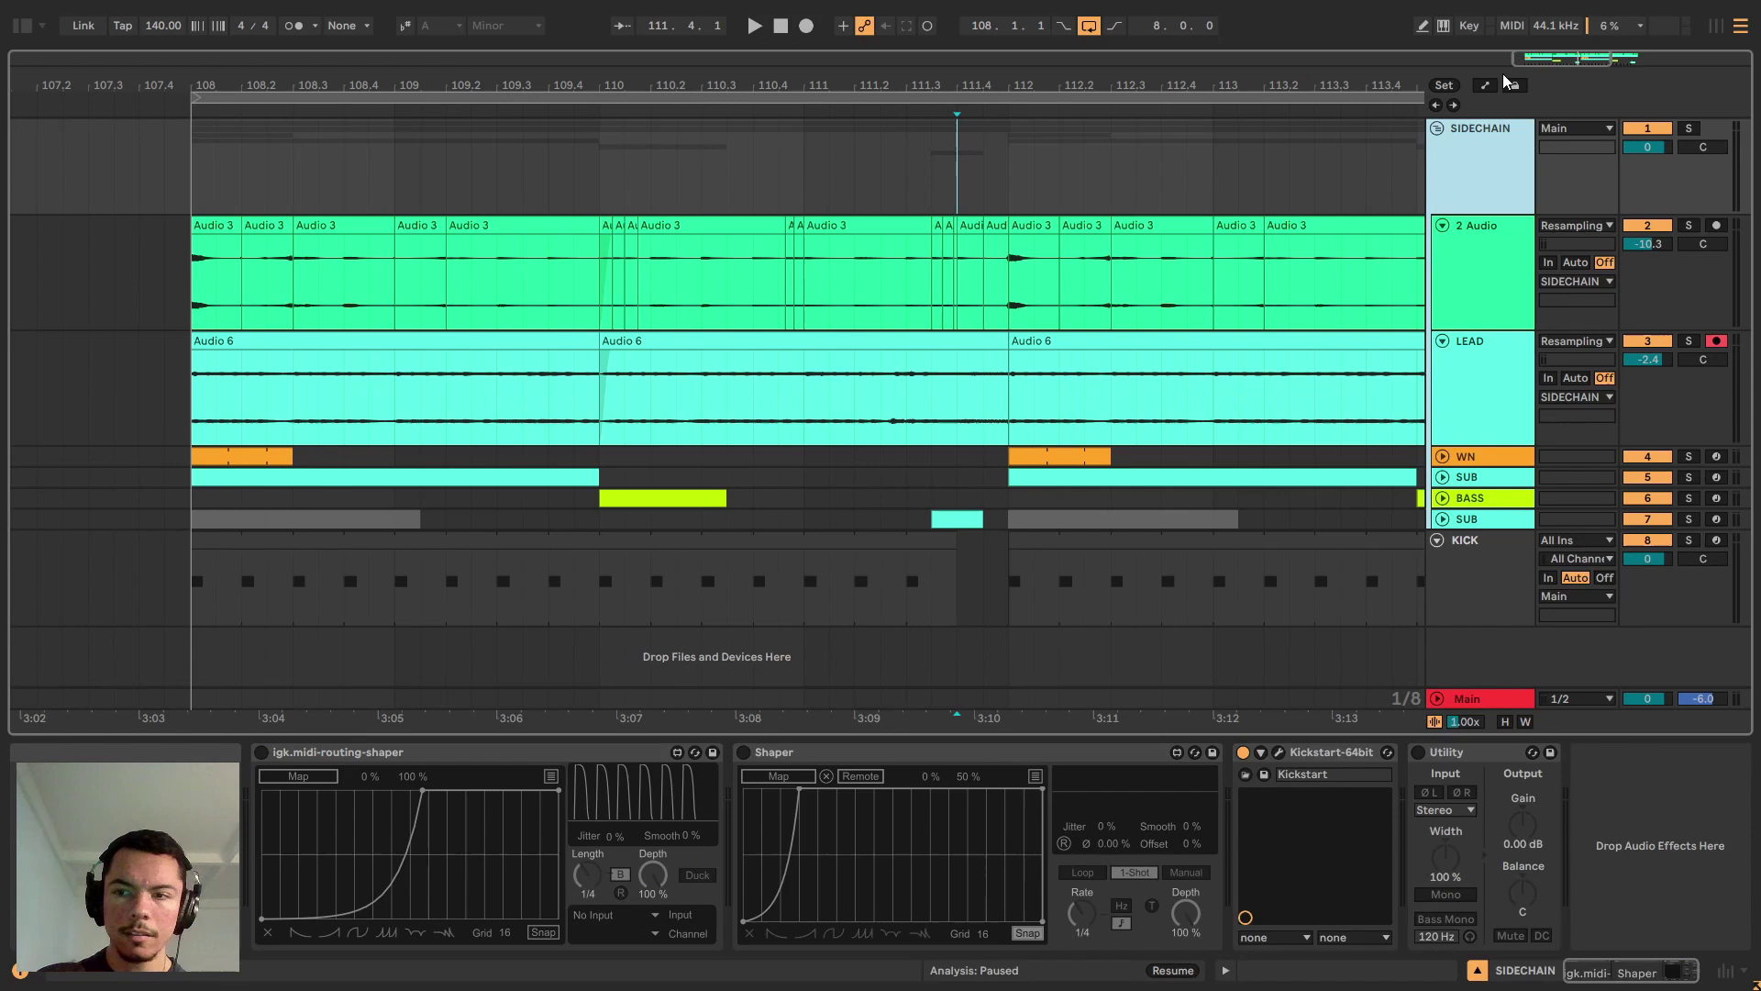
{"action": "left_click", "coordinate": [808, 175]}
{"action": "key", "text": "space"}
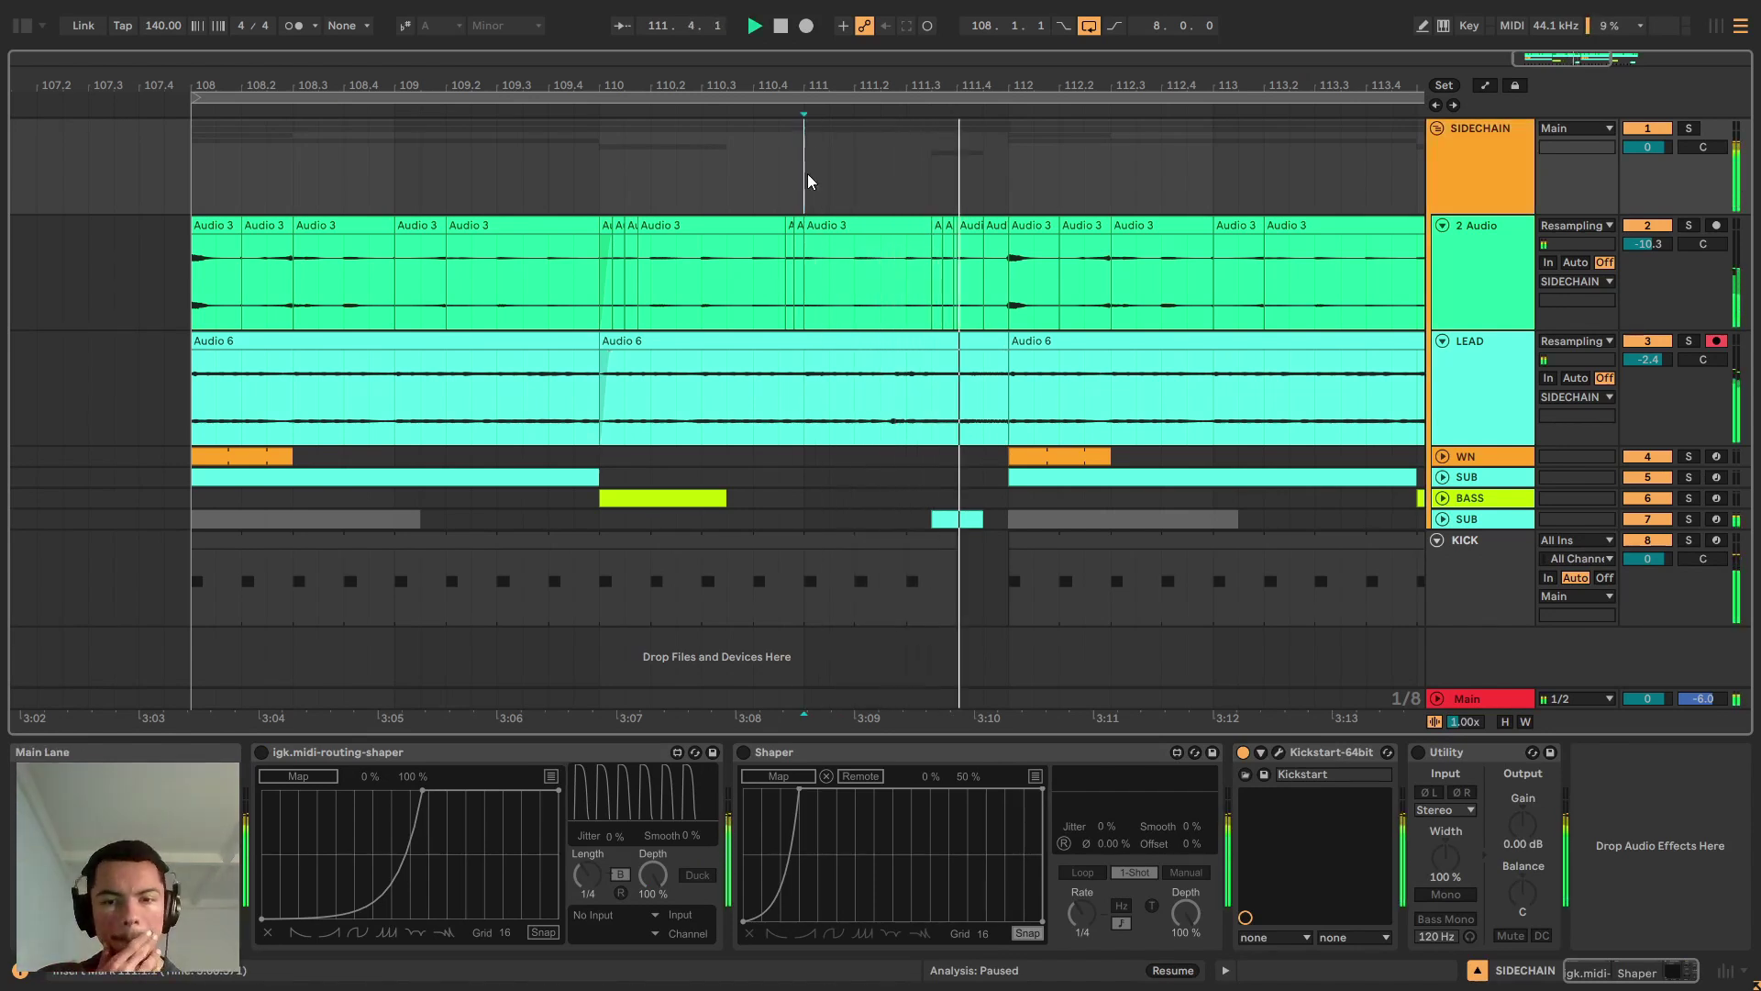
{"action": "scroll", "coordinate": [873, 276], "scroll_direction": "down", "scroll_amount": 3}
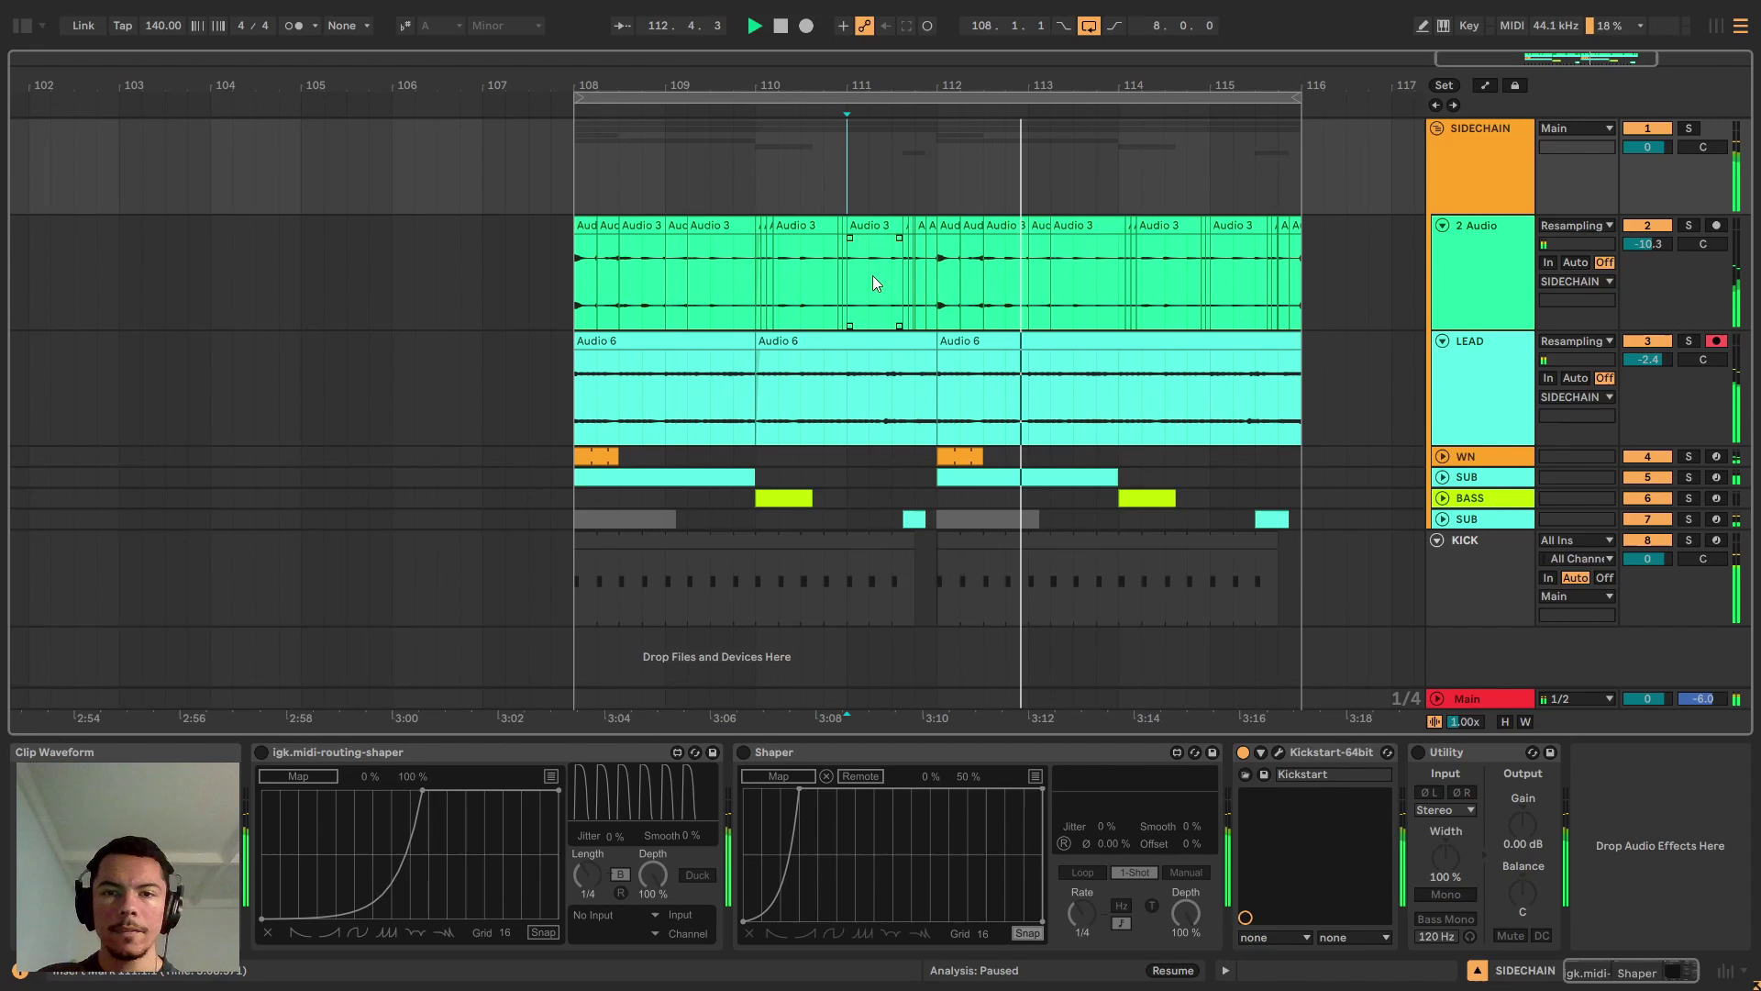
{"action": "scroll", "coordinate": [872, 275], "scroll_direction": "down", "scroll_amount": 3}
{"action": "left_click", "coordinate": [1455, 180]}
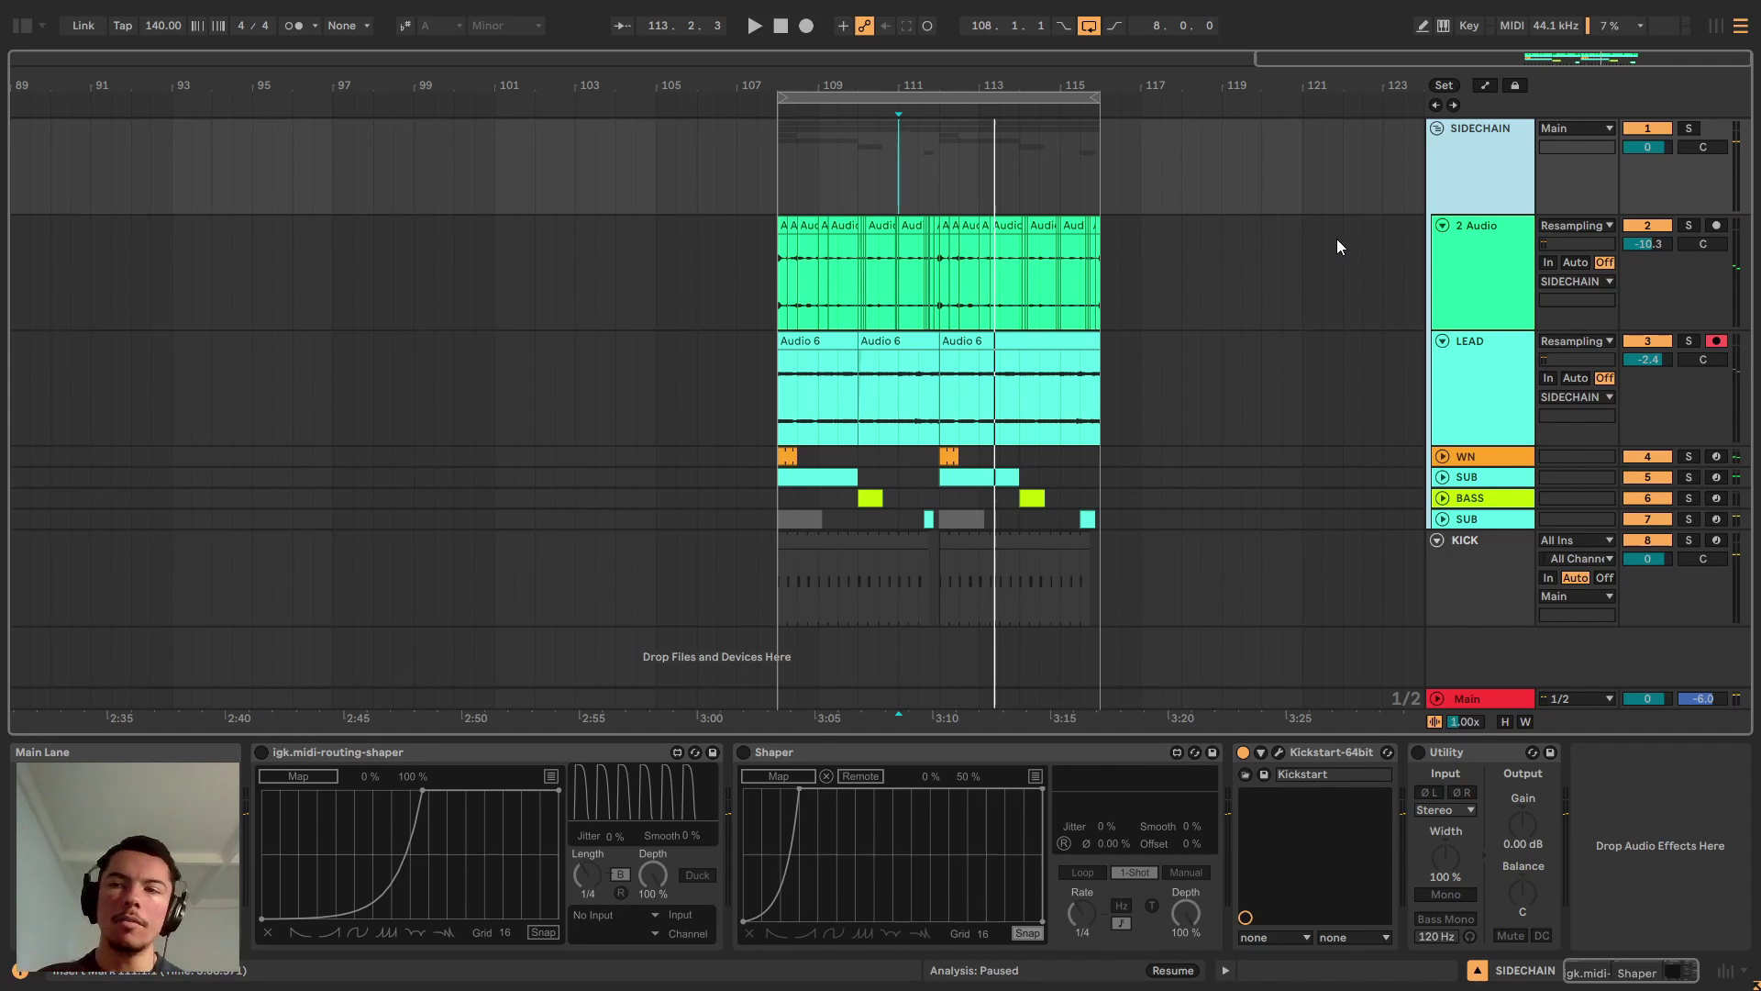
Fold igk.midi-routing-shaper and switch Shaper on, trying Loop at 3/16 before settling on 1-Shot at 1/4.
{"action": "double_click", "coordinate": [636, 752]}
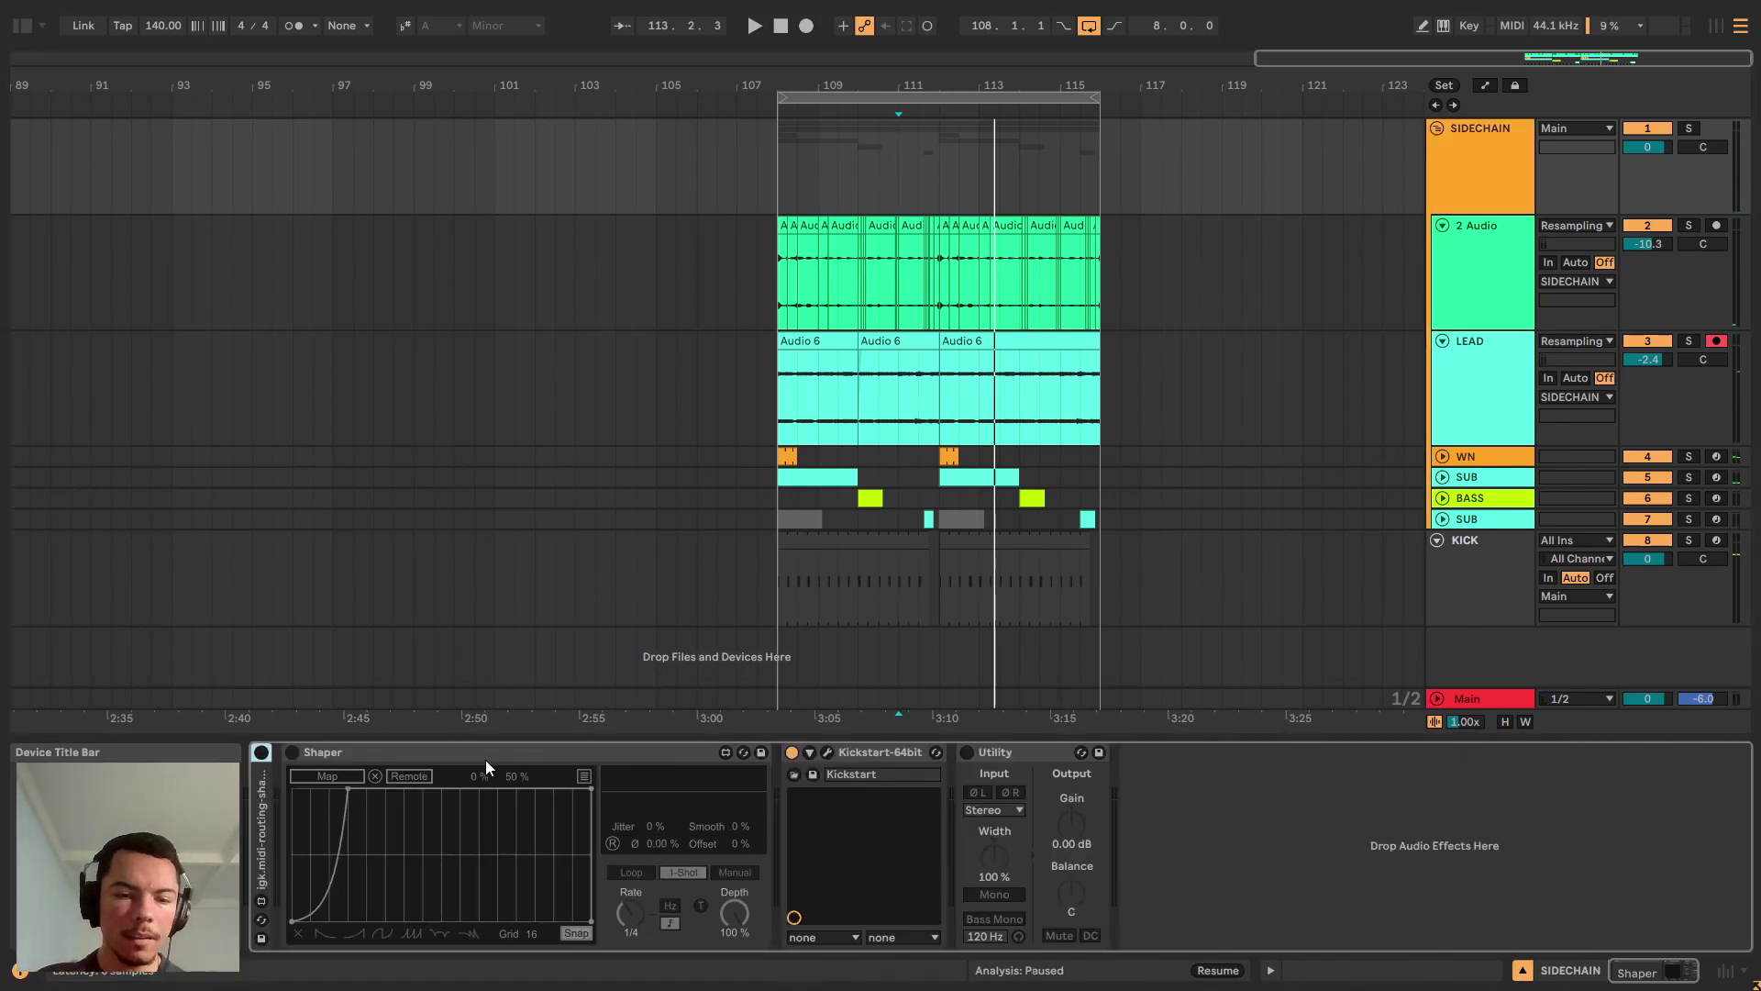
{"action": "left_click", "coordinate": [415, 752]}
{"action": "left_click", "coordinate": [292, 753]}
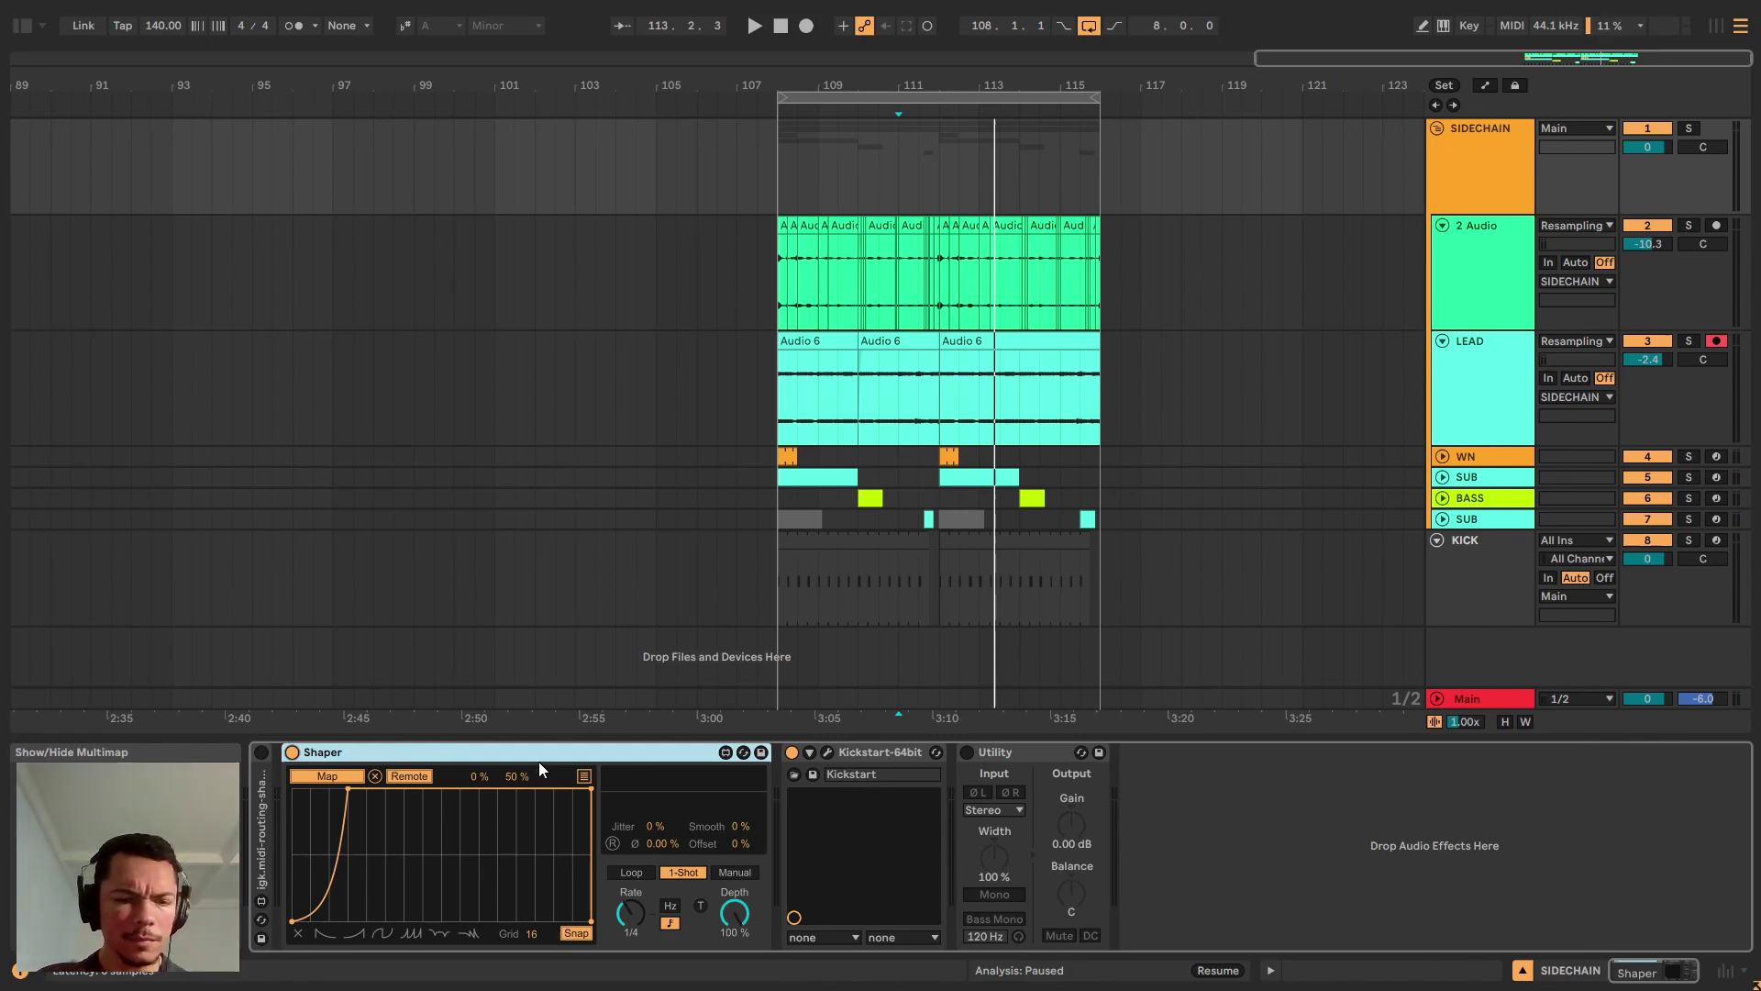
{"action": "left_click", "coordinate": [639, 872]}
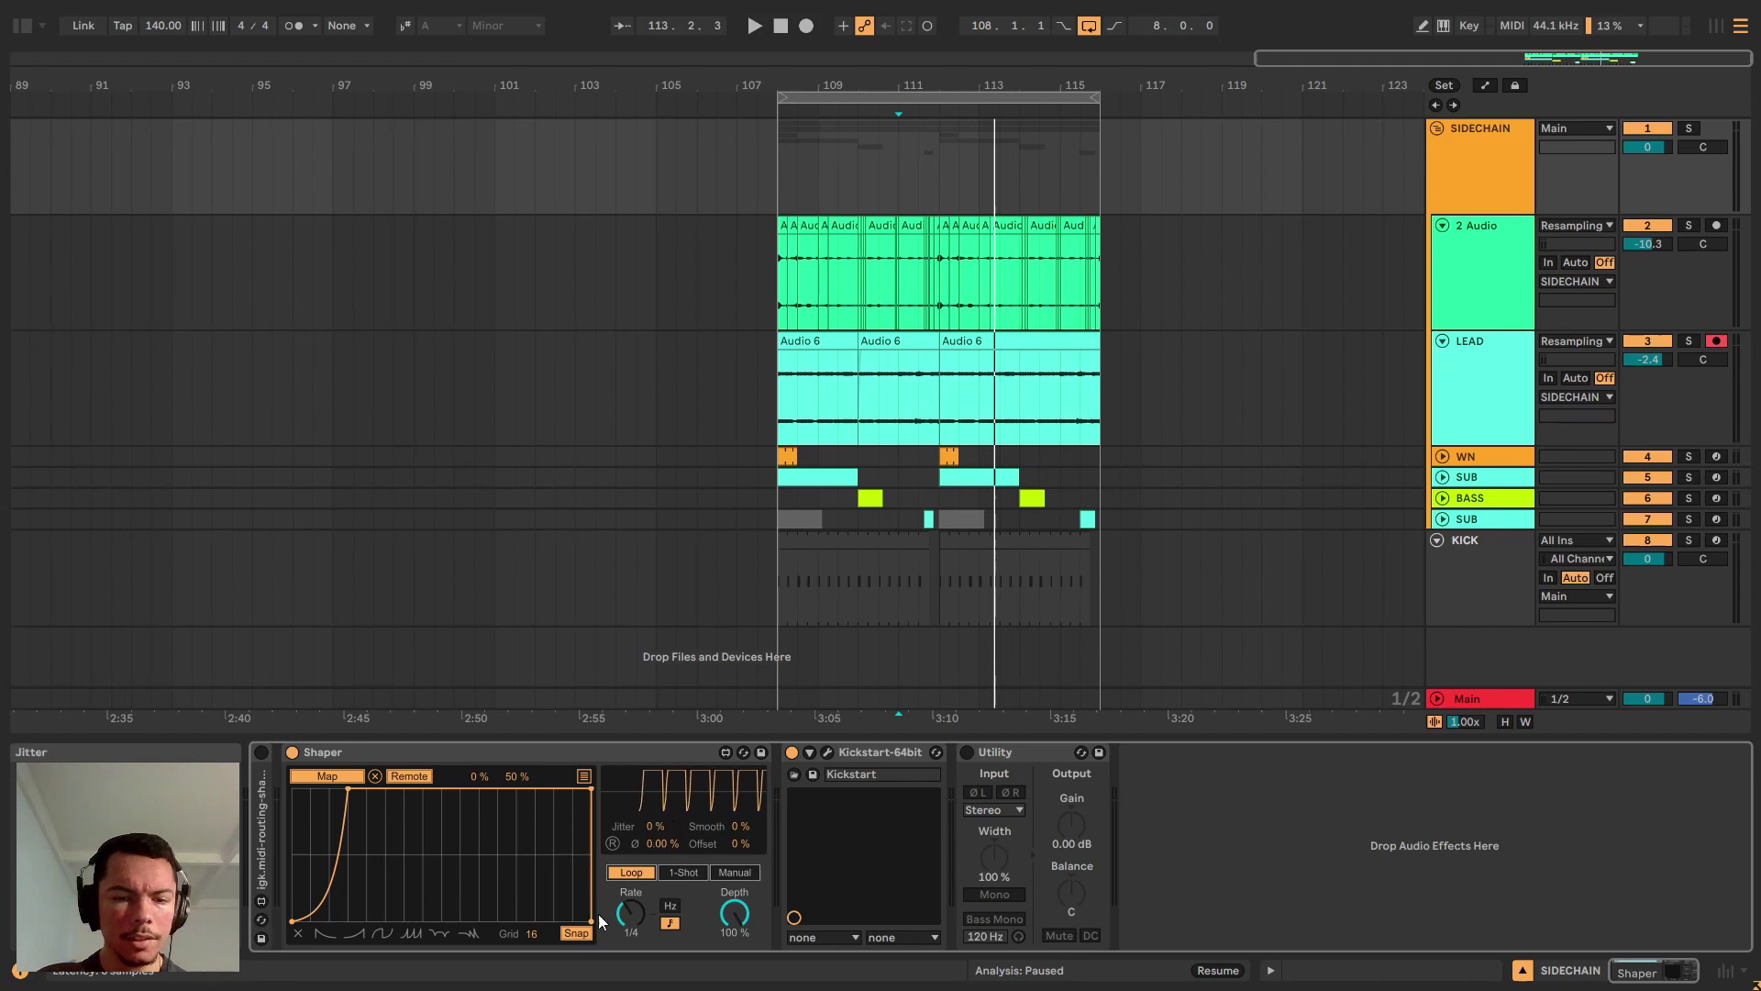
{"action": "left_click", "coordinate": [630, 912]}
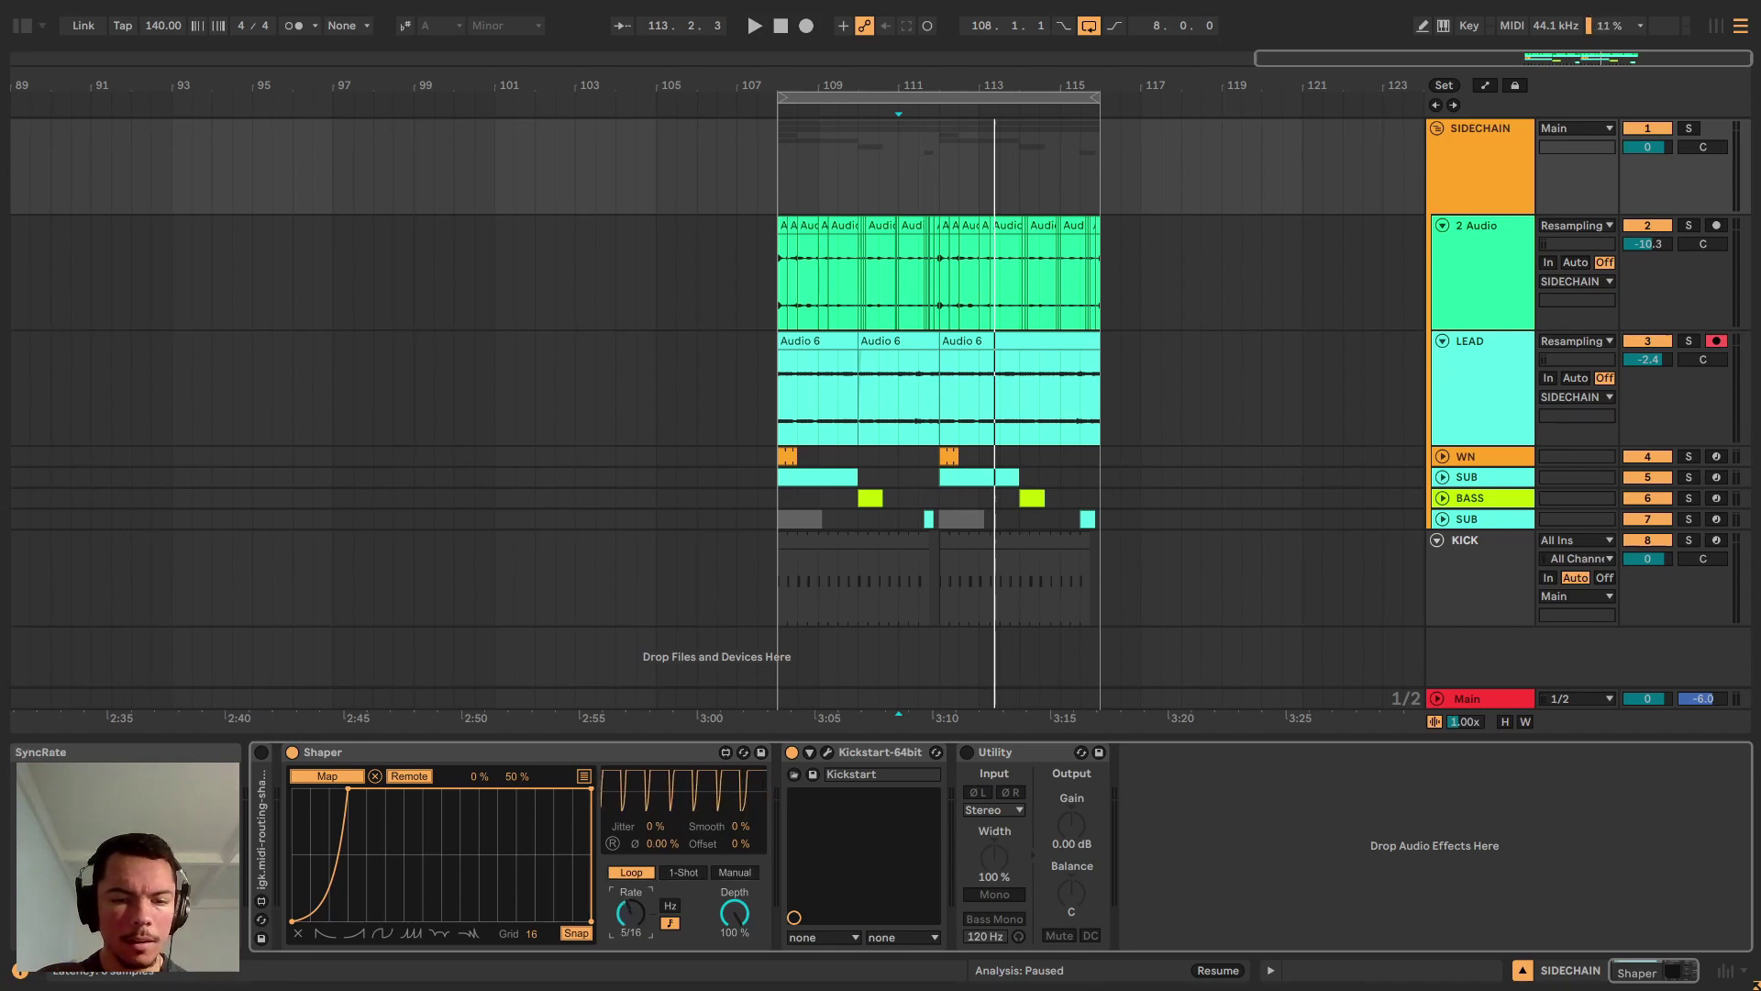
{"action": "key", "text": "Down"}
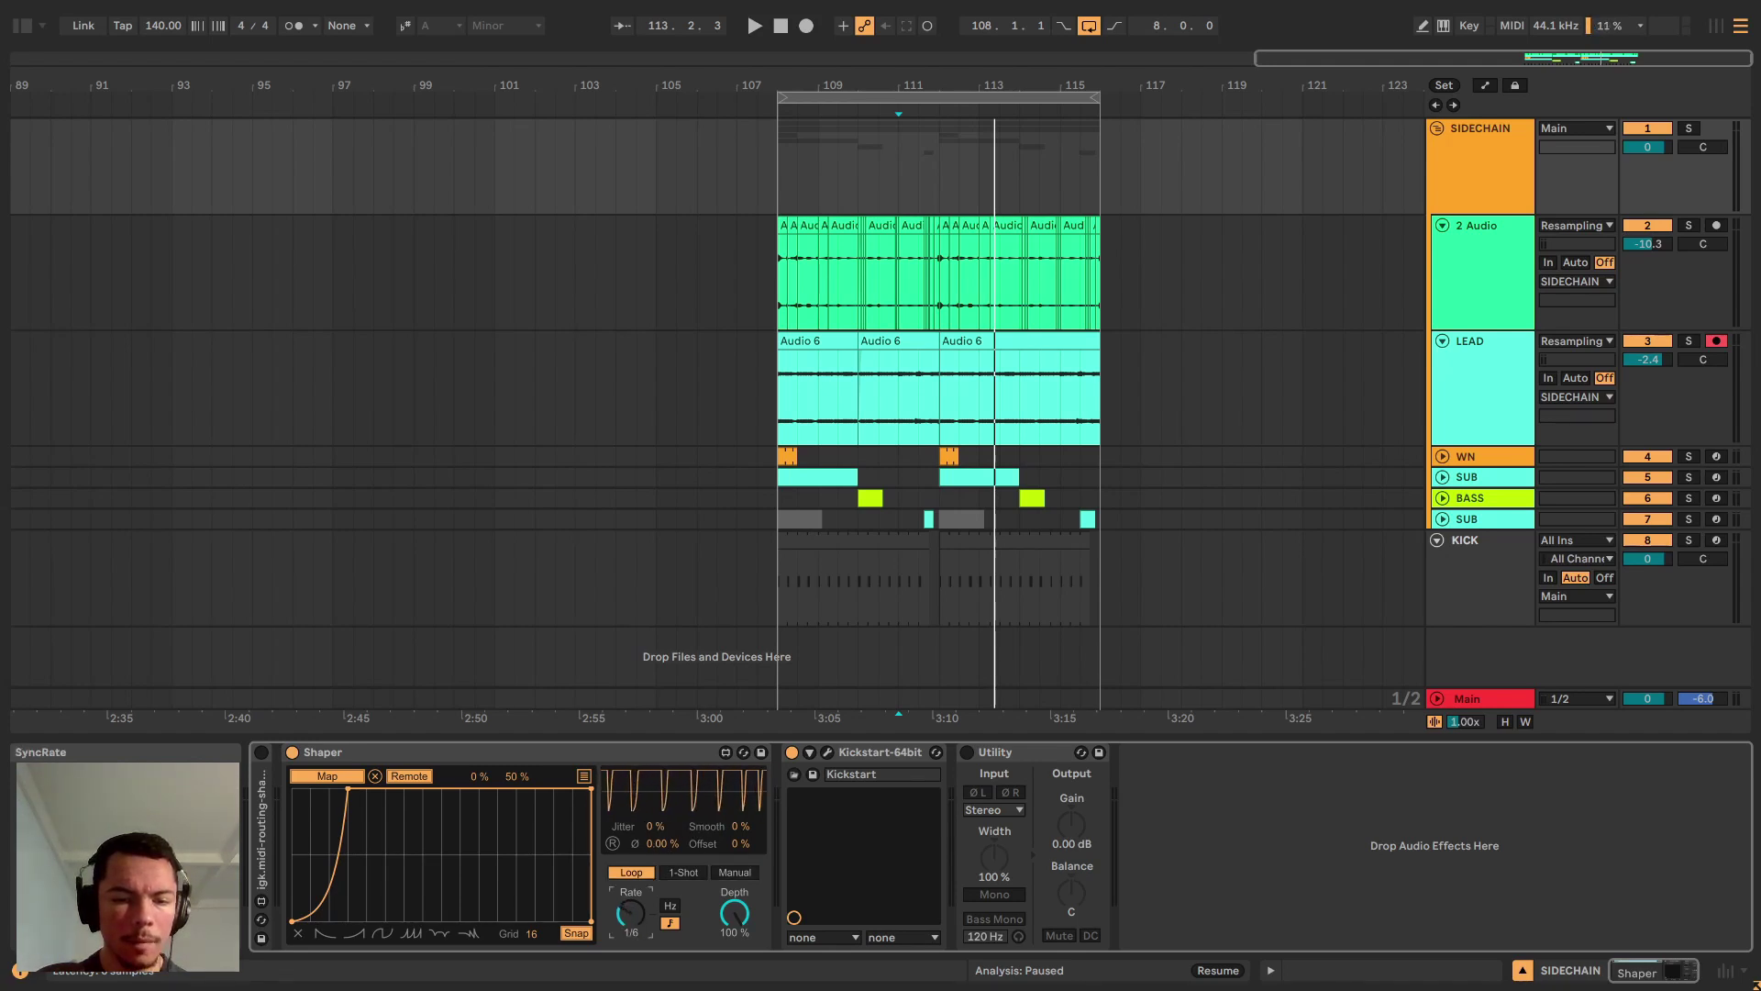
{"action": "key", "text": "Up"}
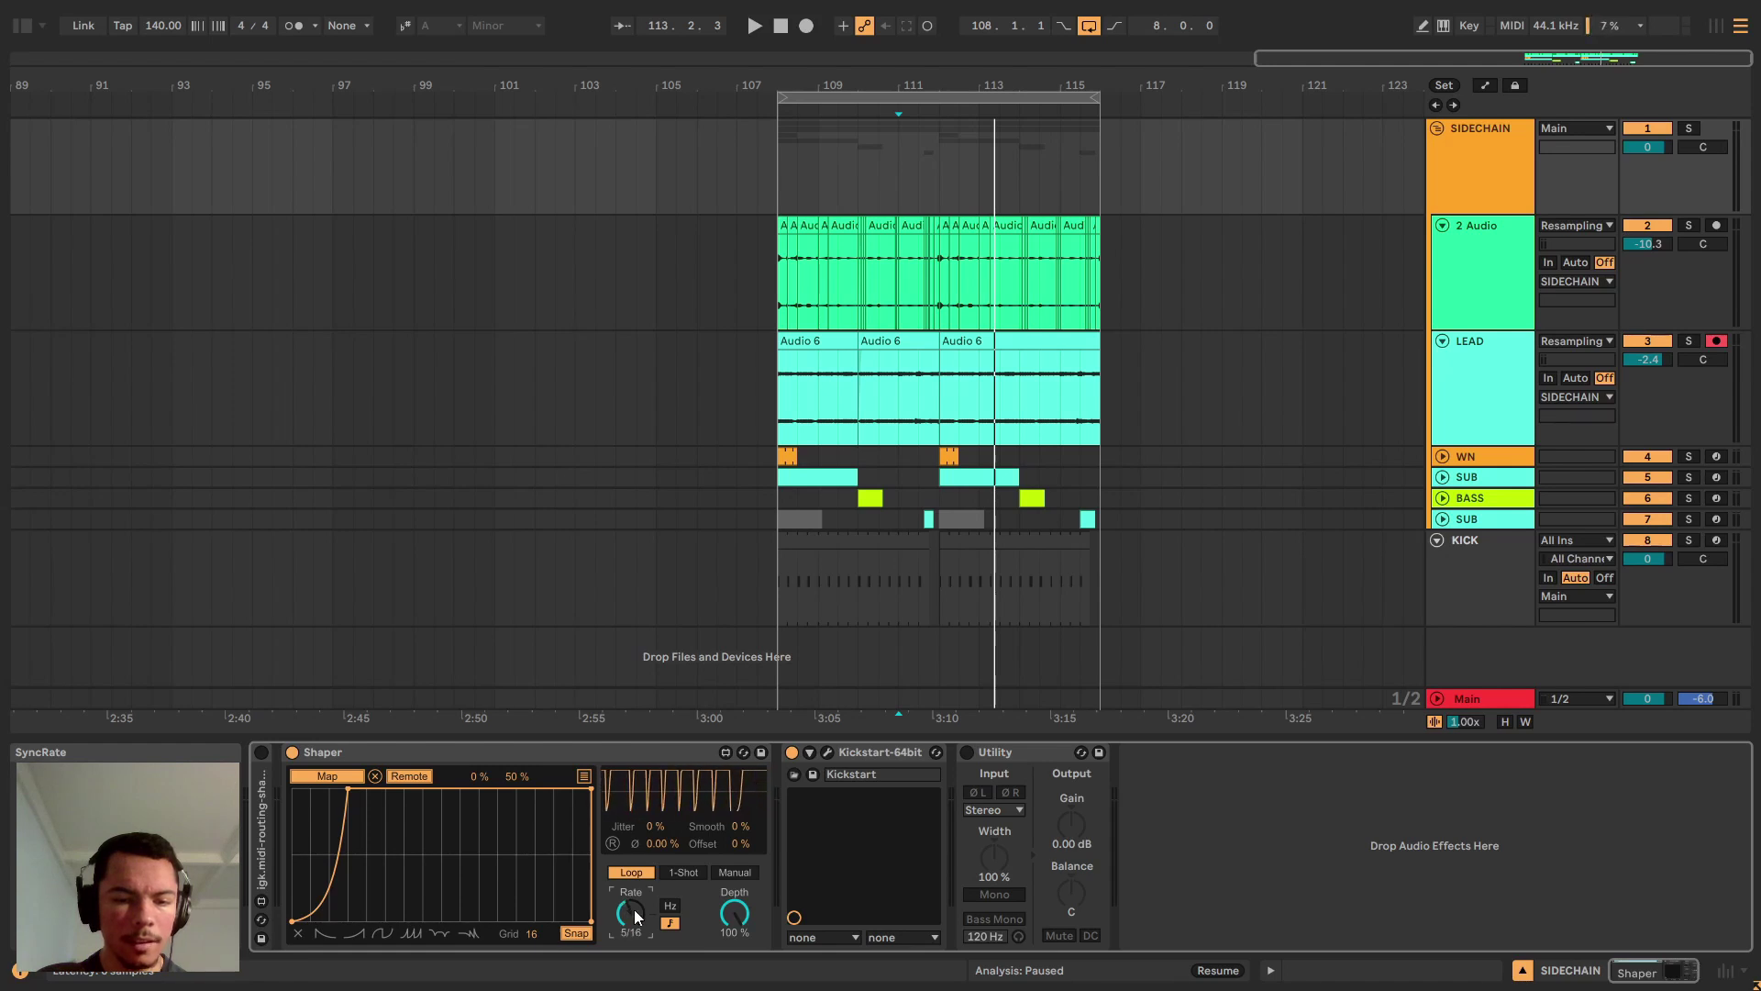
{"action": "left_click", "coordinate": [682, 873]}
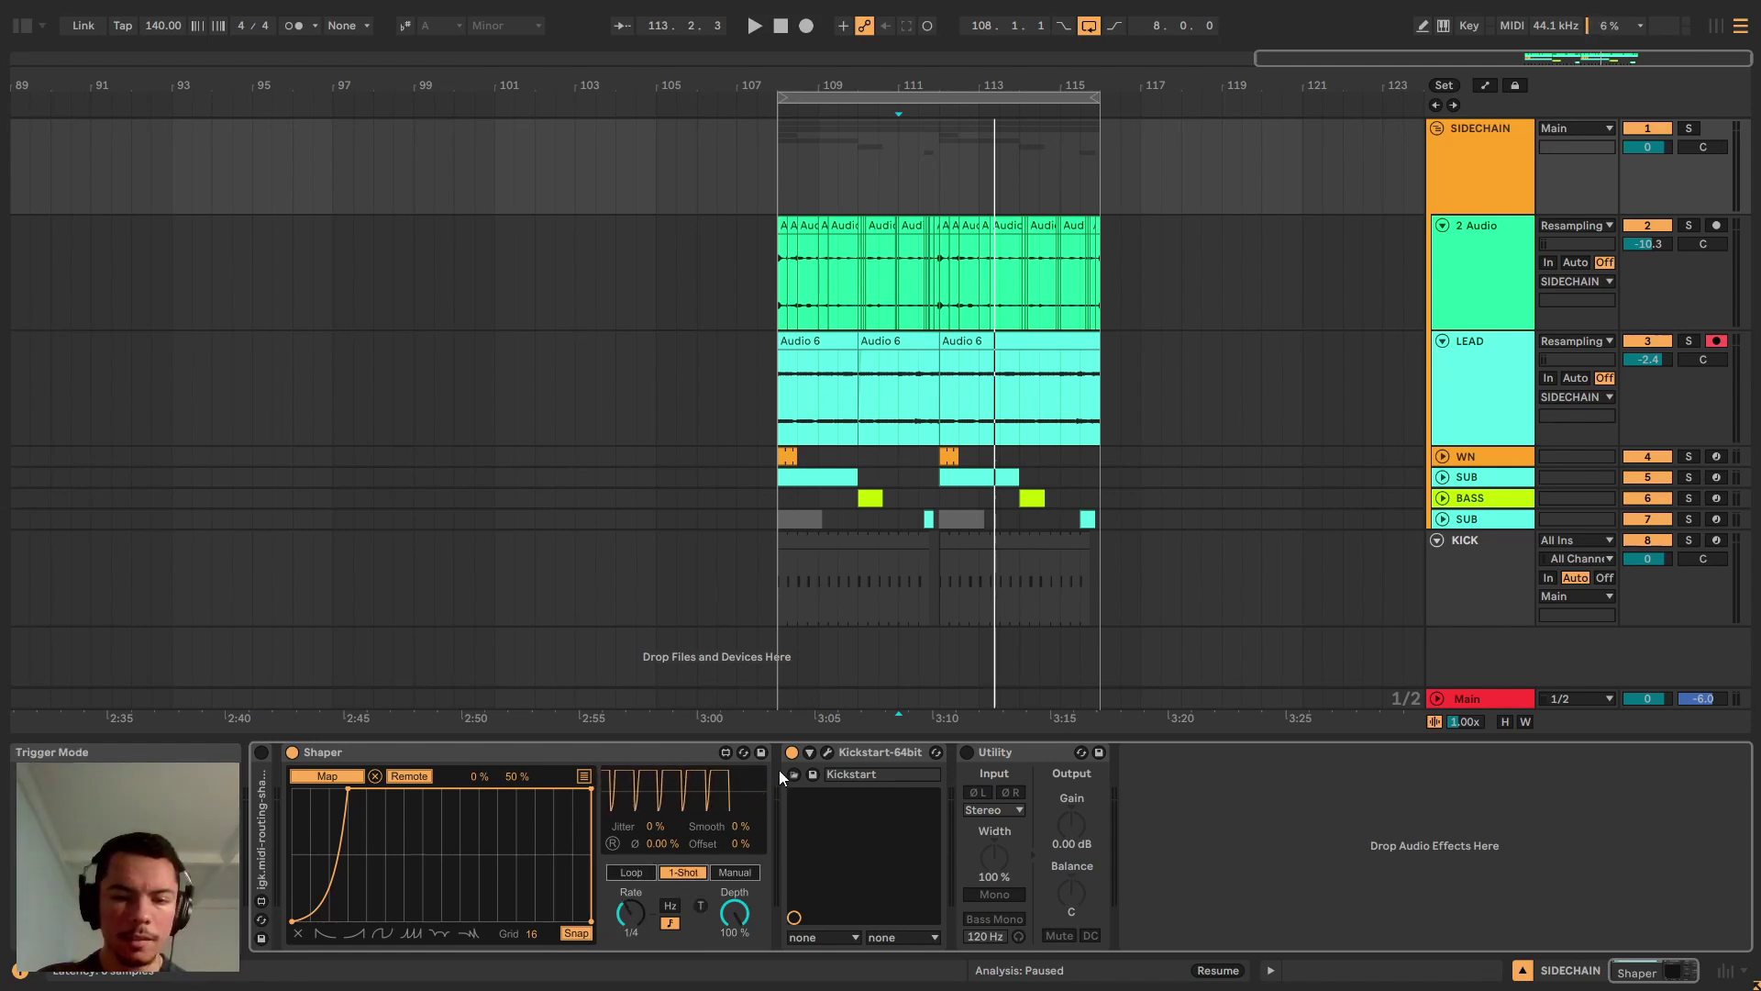
Check Kickstart's retrigger settings, keep Shaper in 1-Shot mode, and fire Shaper once to test it.
{"action": "left_click", "coordinate": [828, 752]}
{"action": "left_click", "coordinate": [585, 319]}
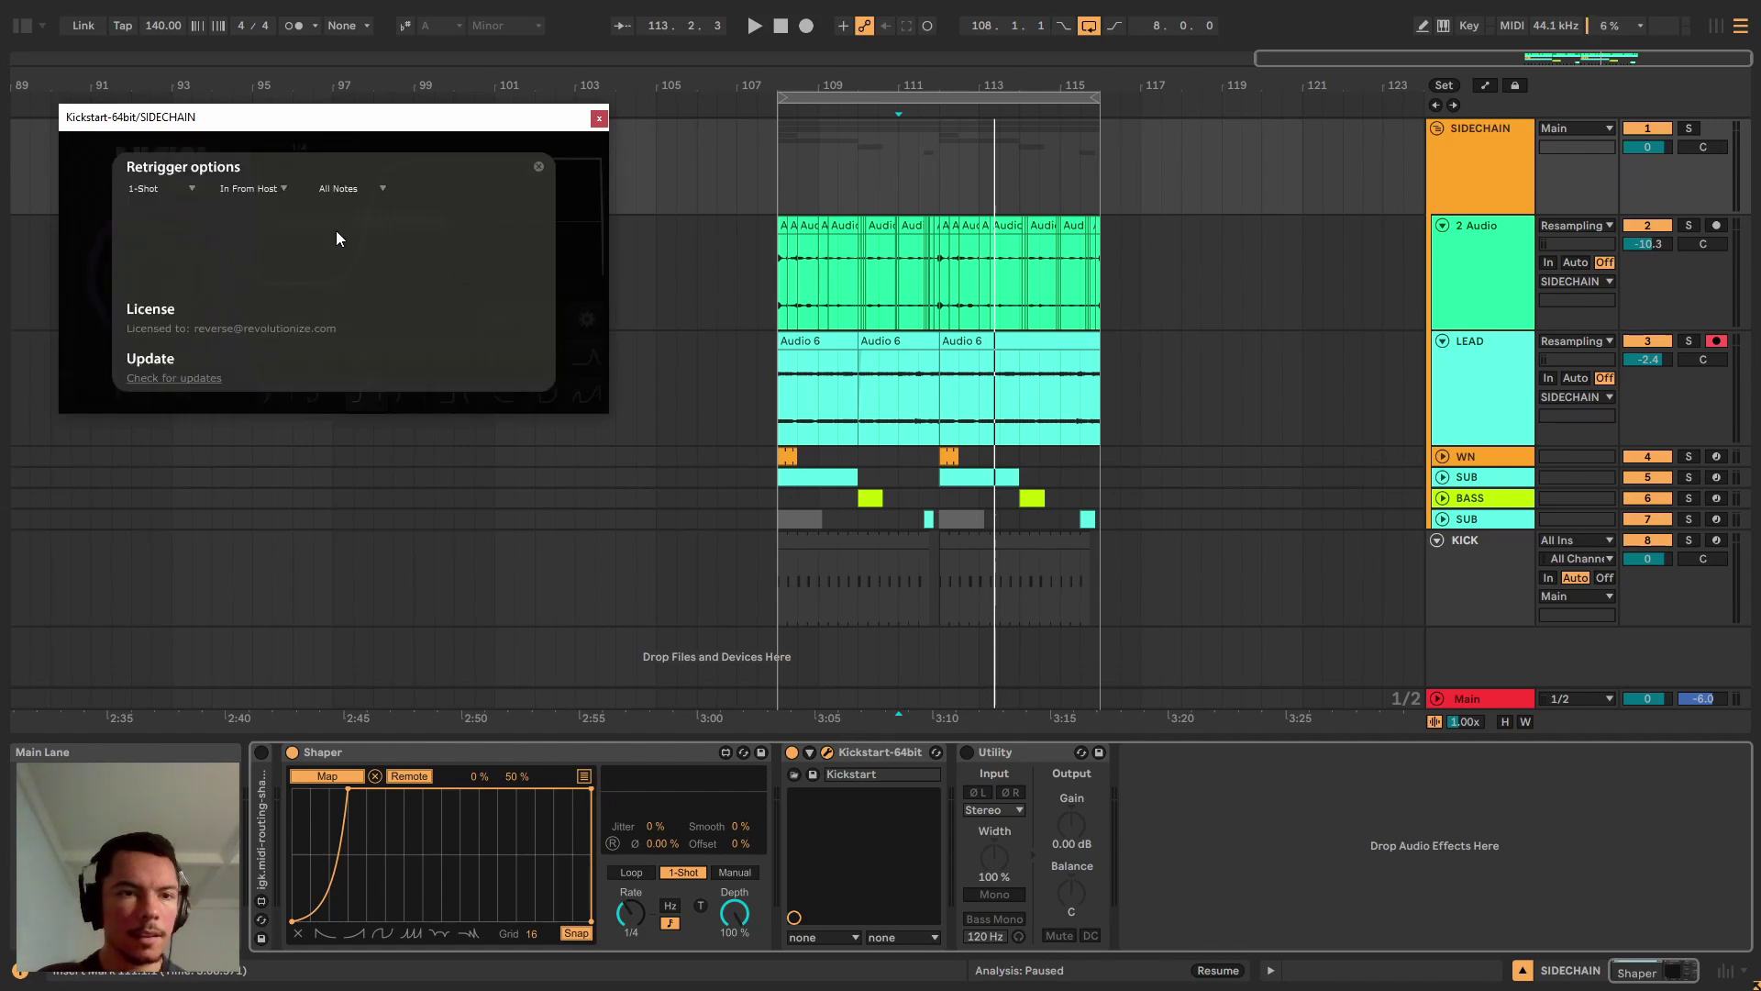
{"action": "left_click", "coordinate": [598, 119]}
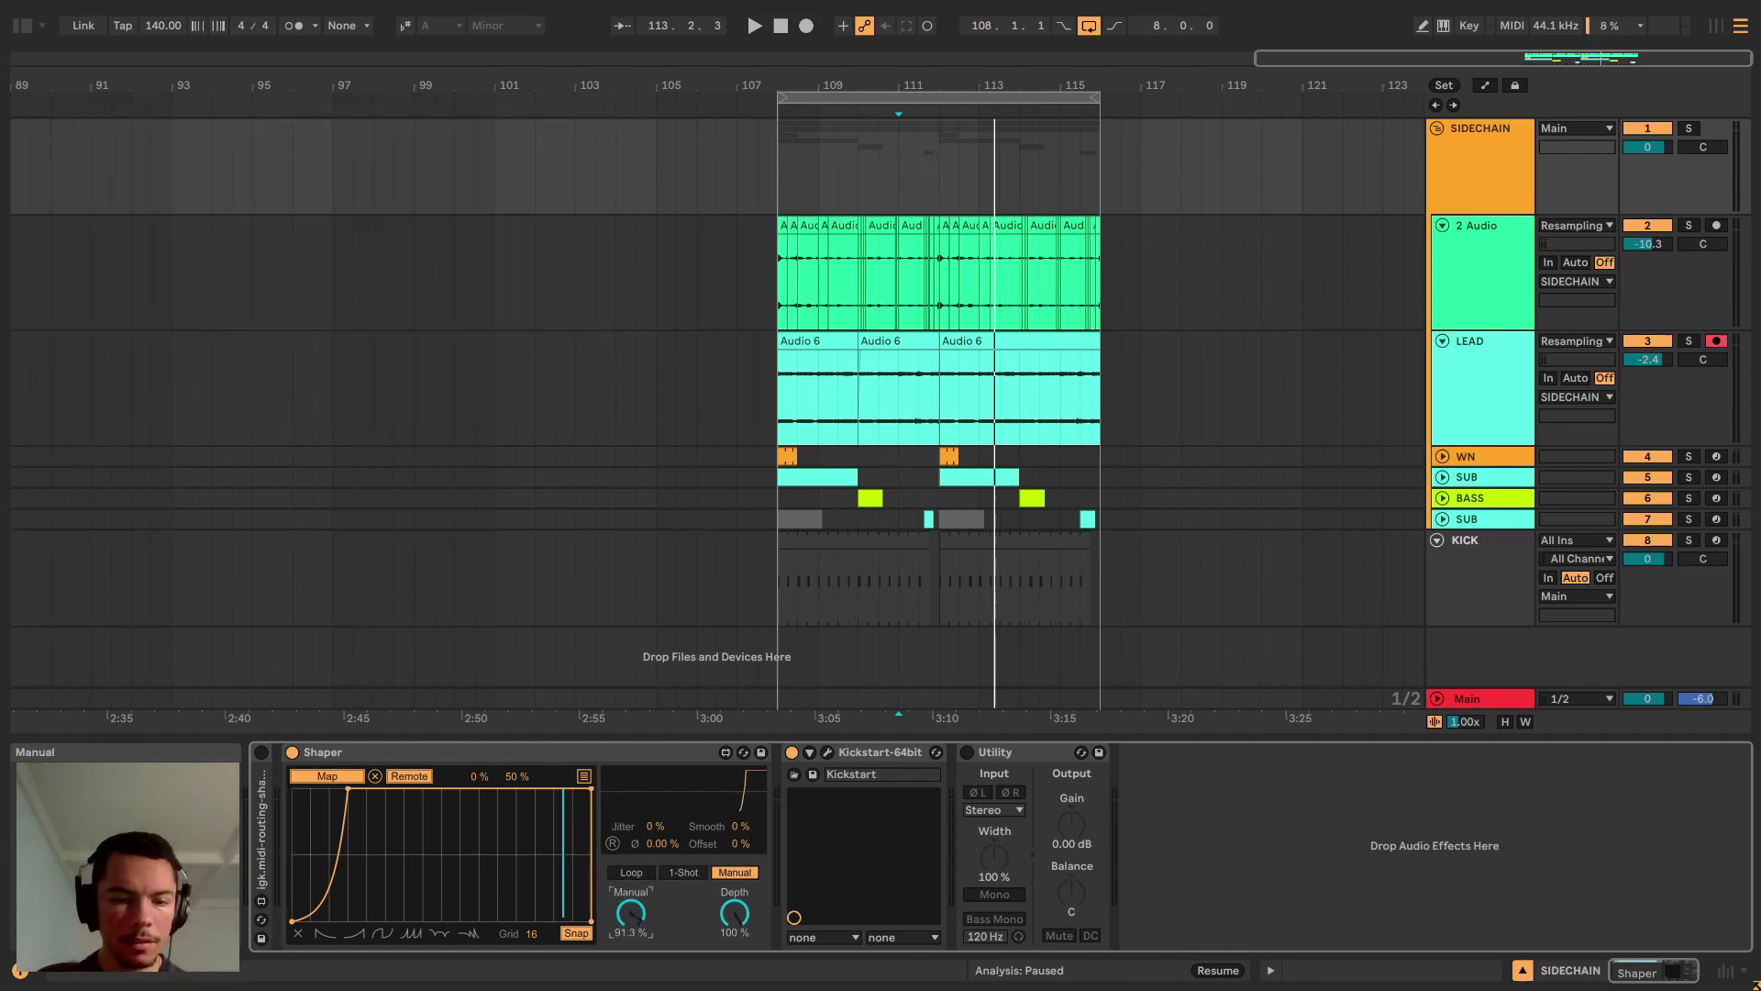
{"action": "left_click", "coordinate": [683, 872]}
{"action": "left_click", "coordinate": [410, 747]}
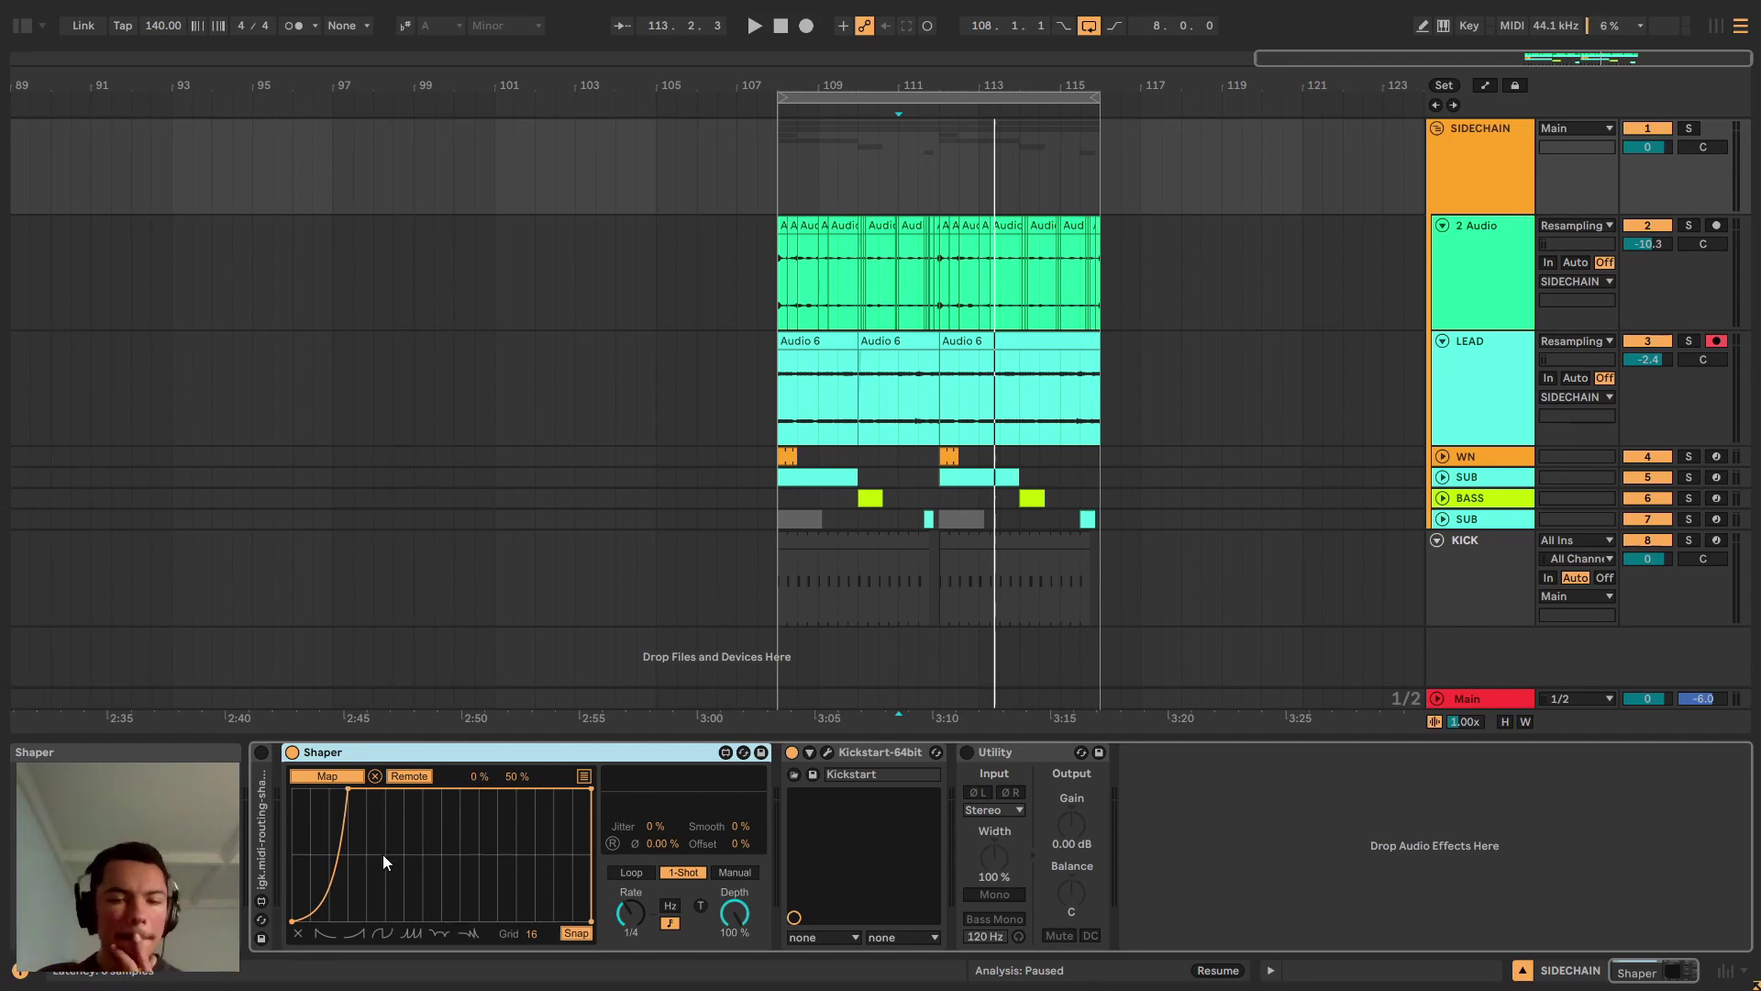
{"action": "left_click", "coordinate": [700, 906]}
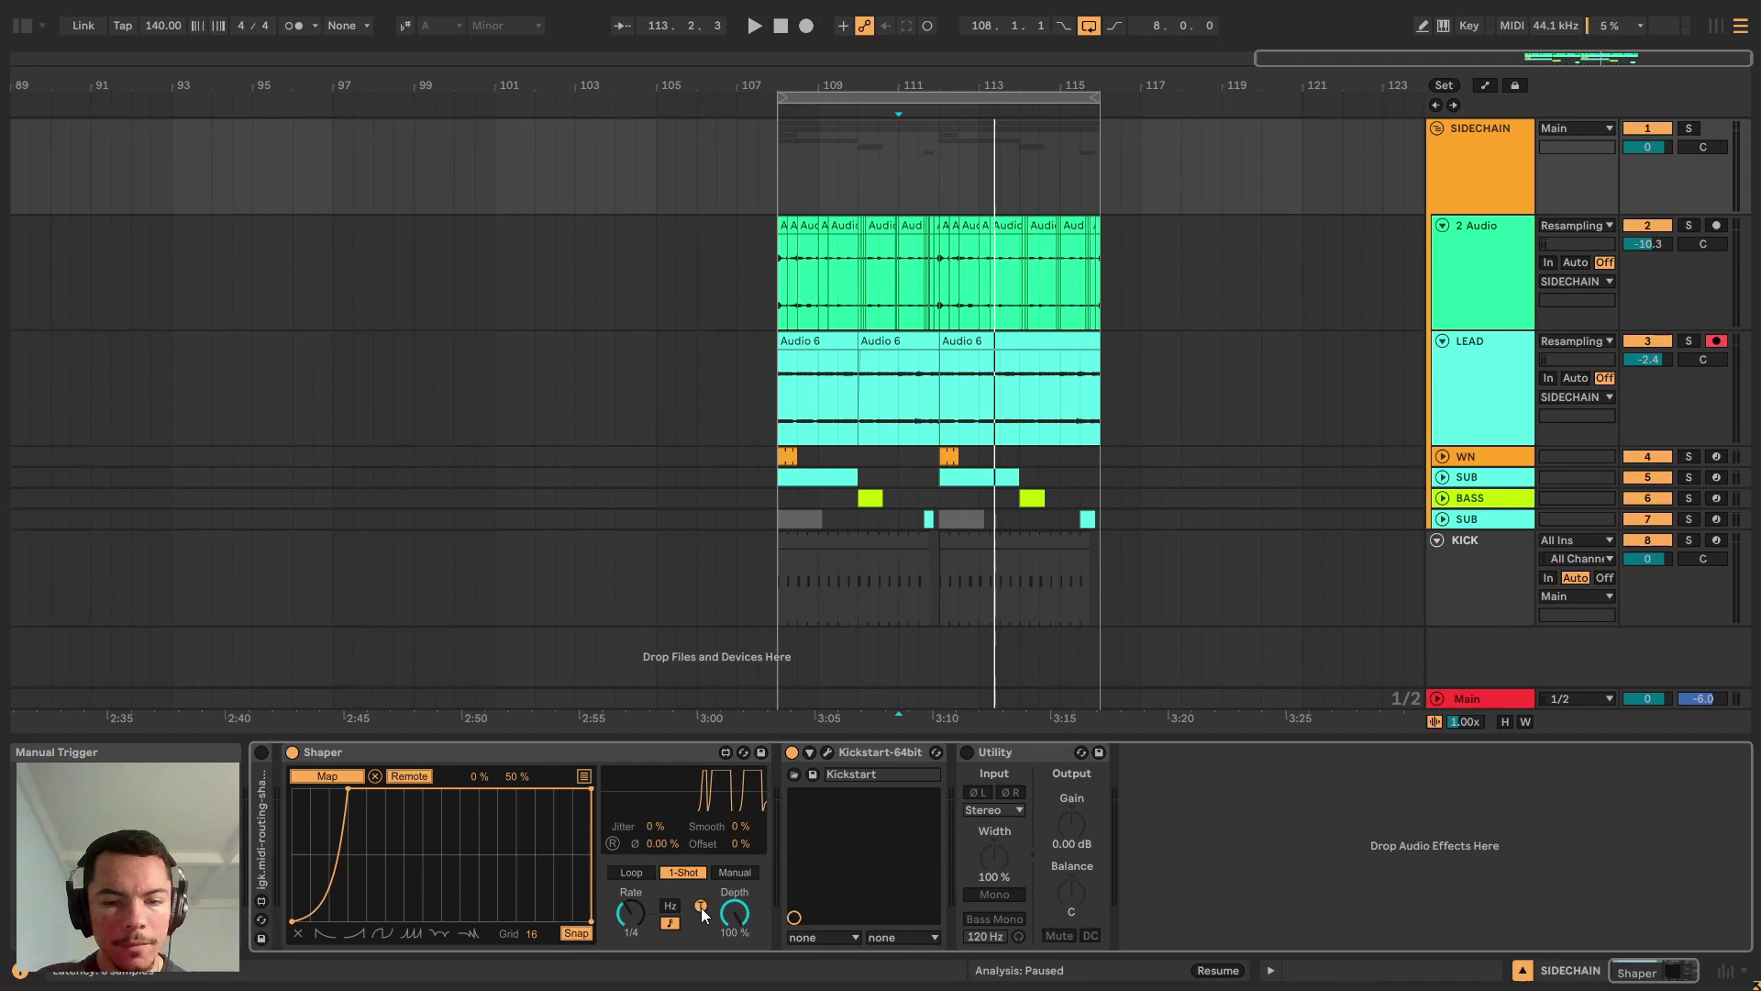
Check the KICK and SIDECHAIN tracks and manually trigger the Shaper to test its envelope.
{"action": "left_click", "coordinate": [1484, 579]}
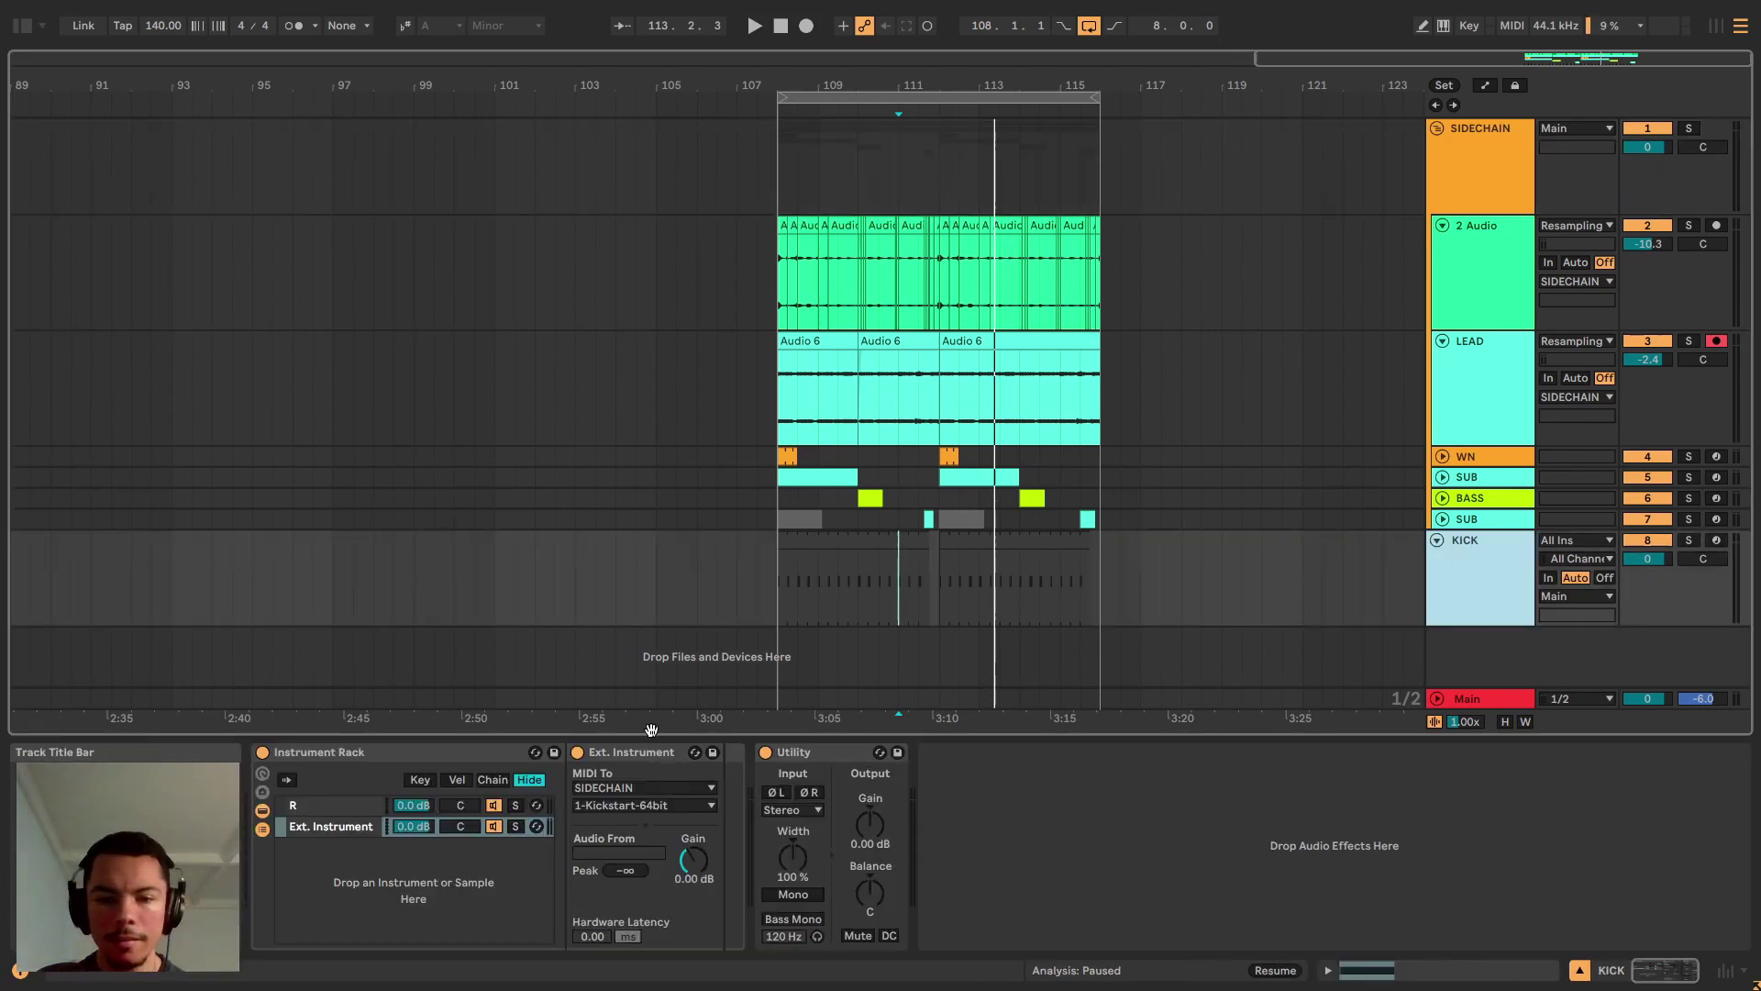
{"action": "left_click", "coordinate": [1487, 170]}
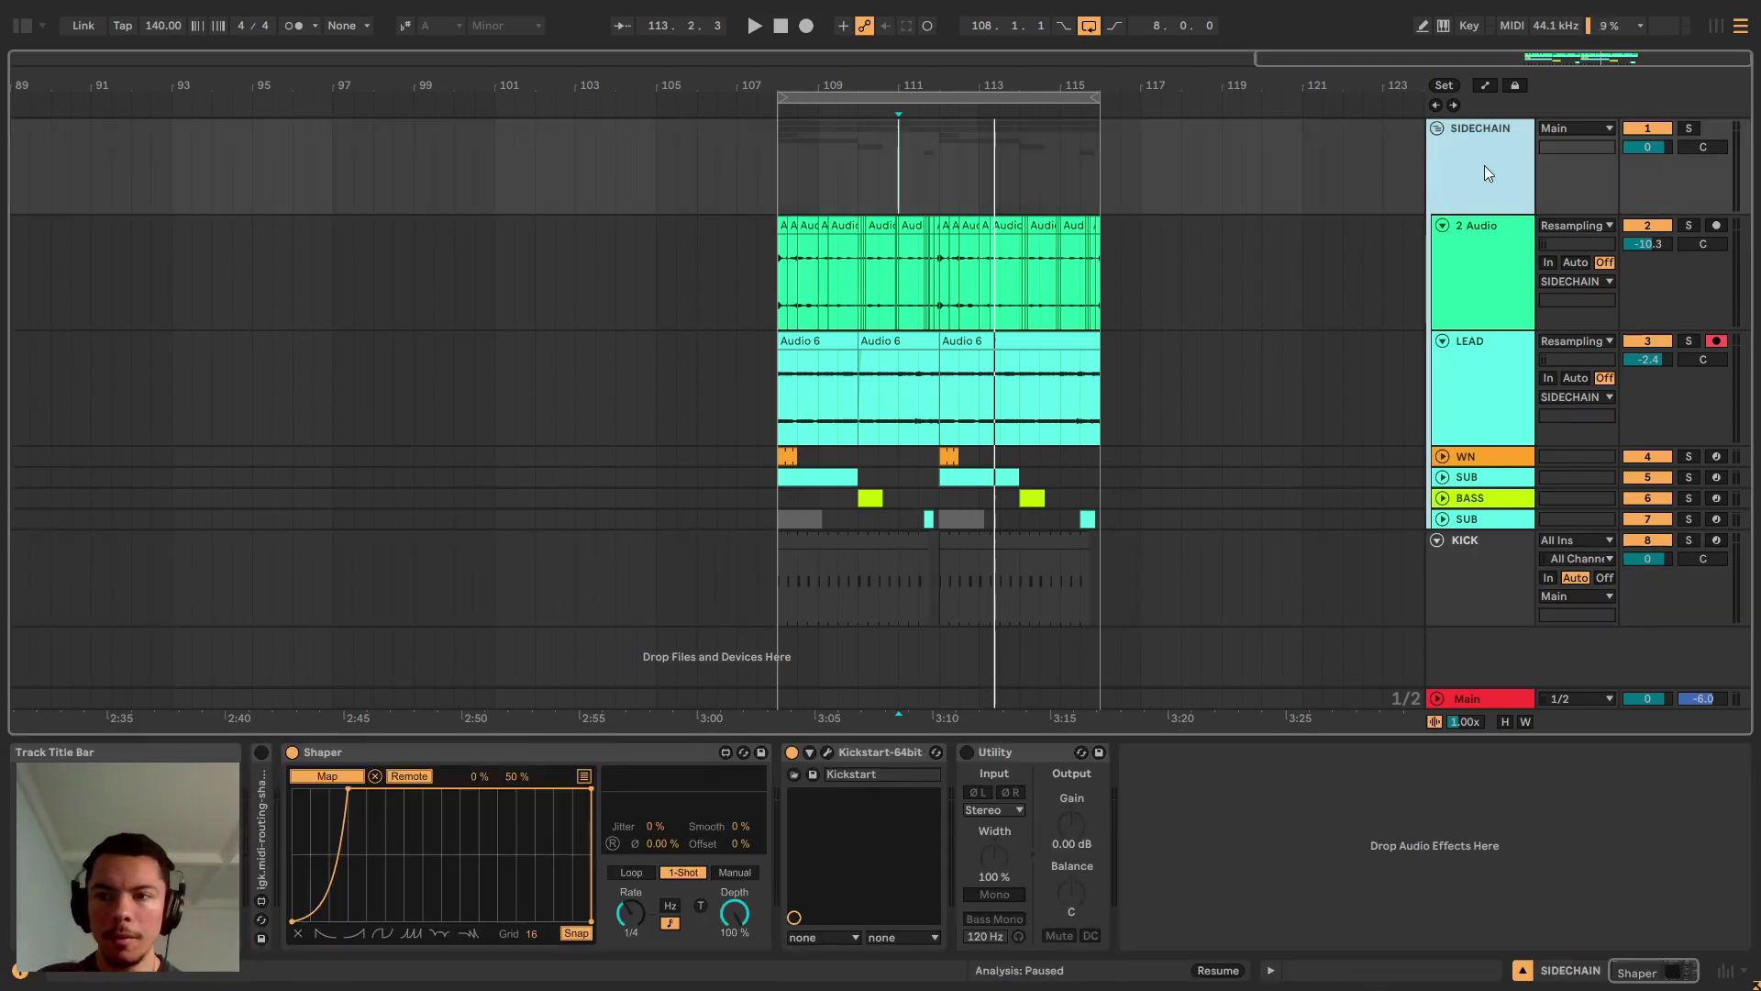
{"action": "left_click", "coordinate": [1473, 578]}
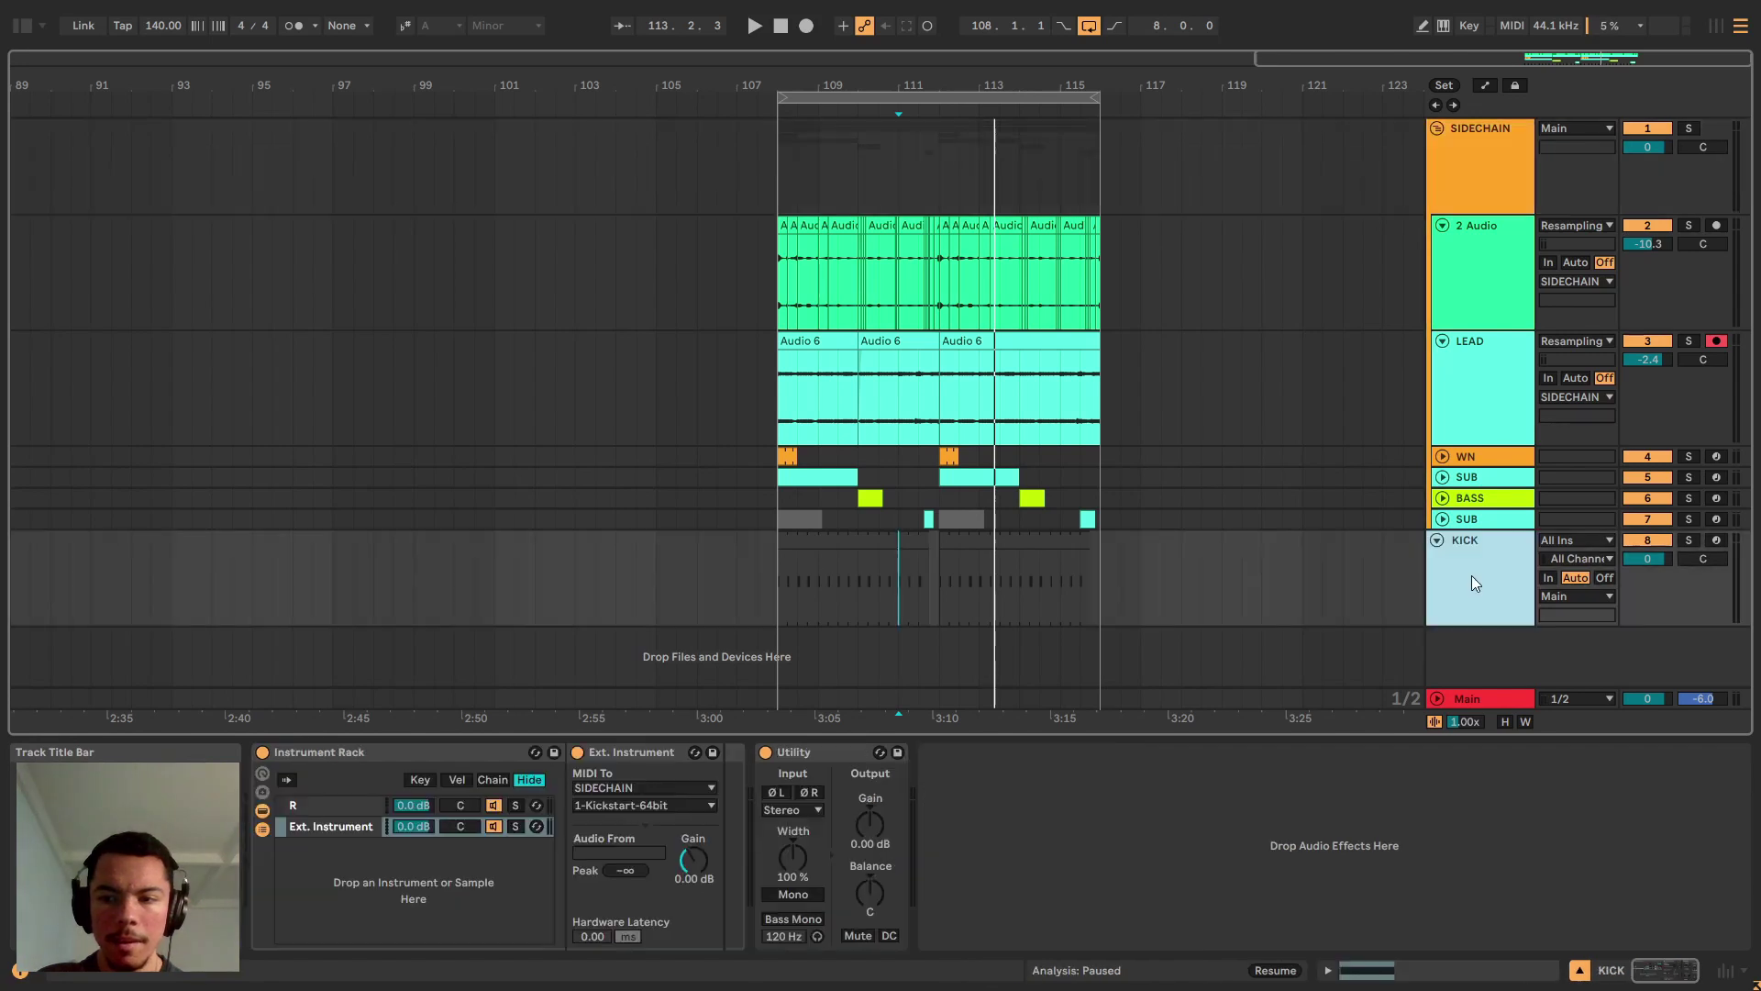
{"action": "left_click", "coordinate": [1486, 173]}
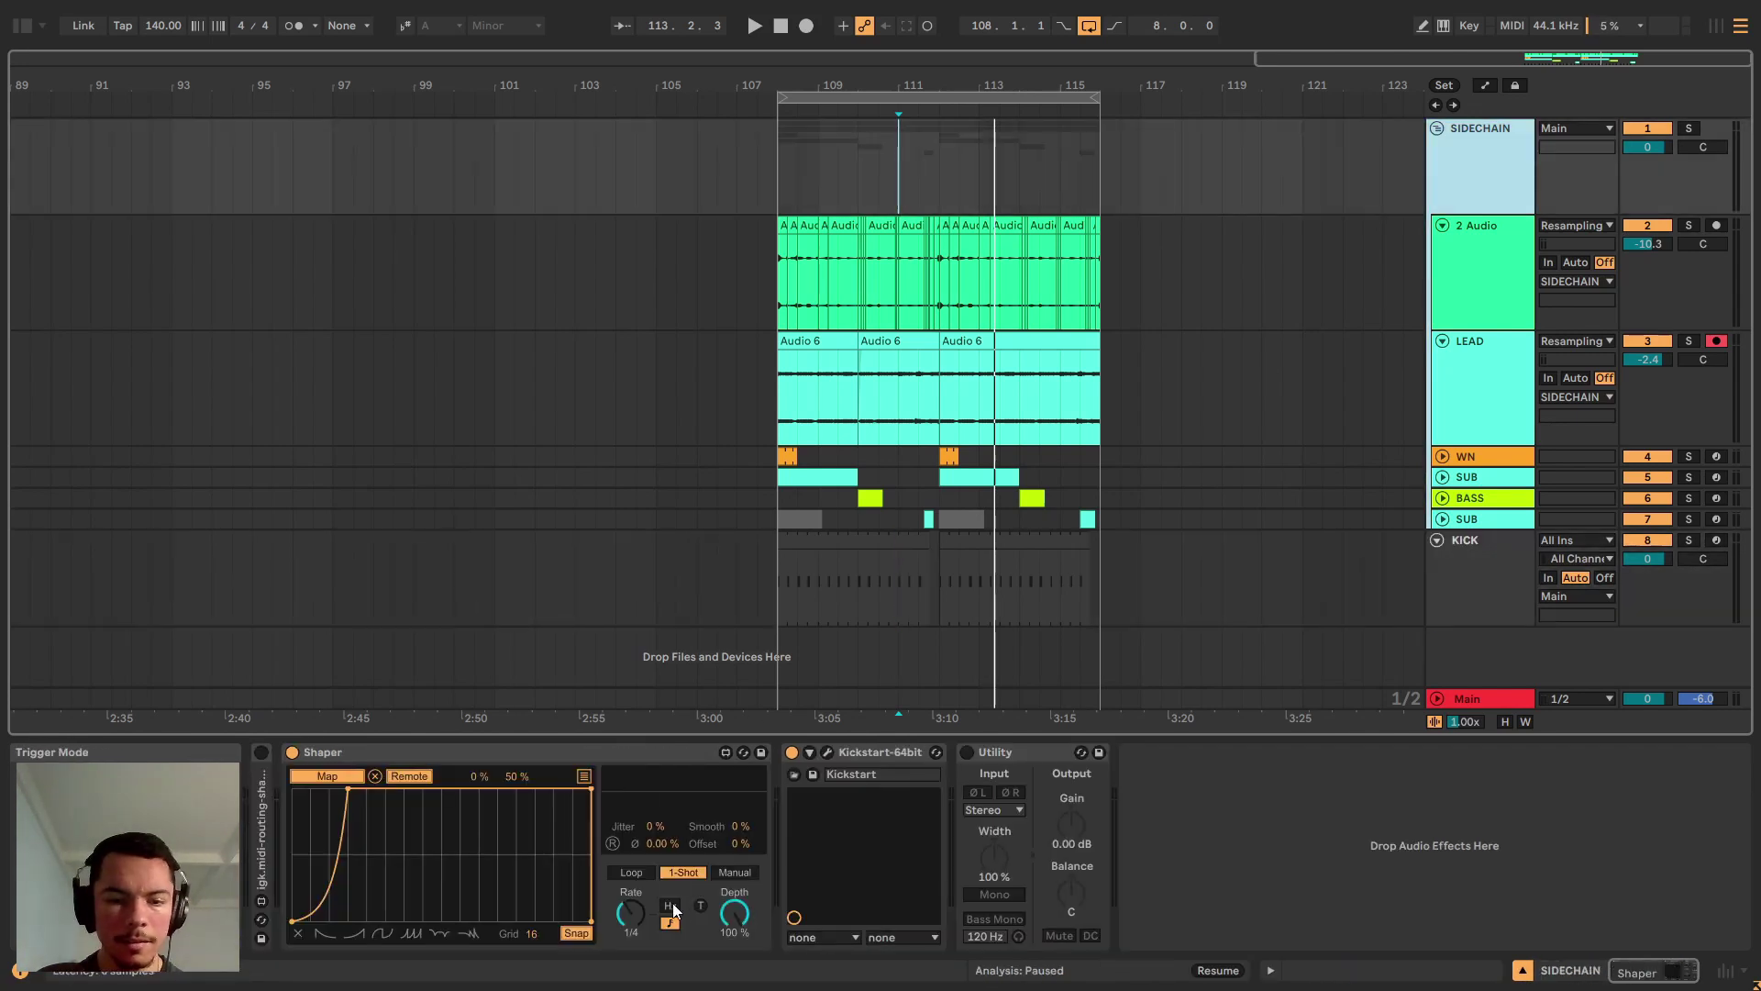
{"action": "left_click", "coordinate": [701, 907]}
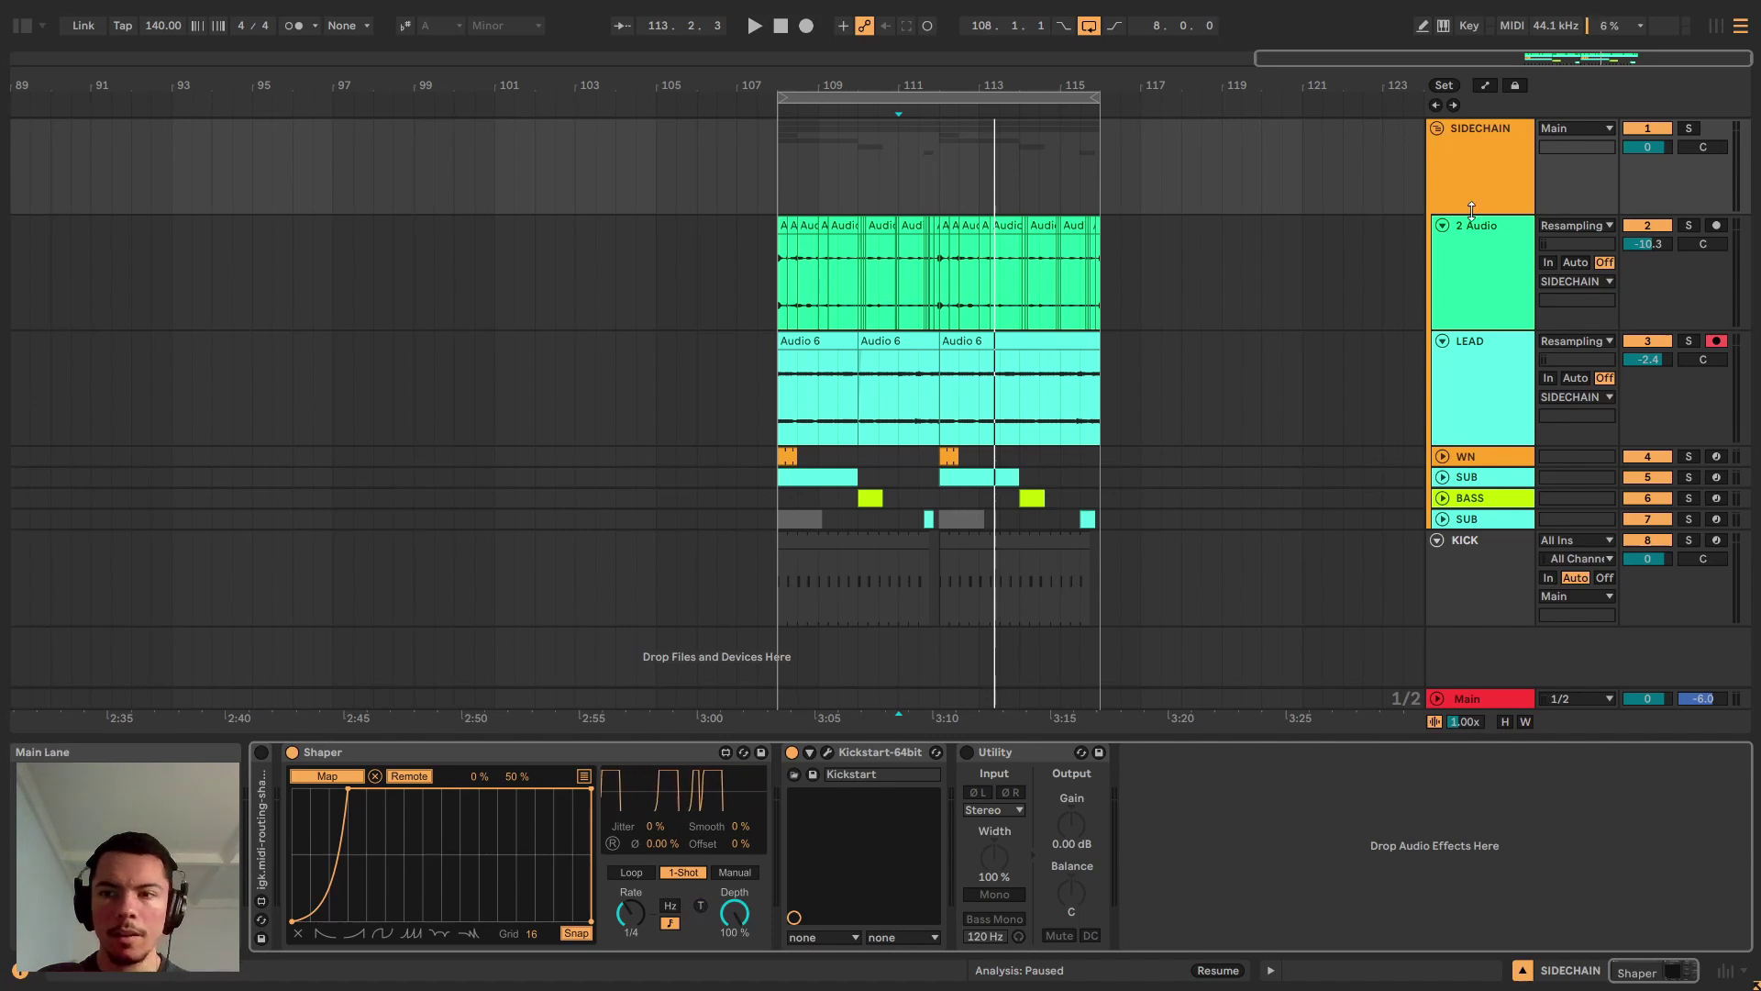
Show the SIDECHAIN group's device chain and focus its Shaper device.
{"action": "left_click", "coordinate": [1460, 601]}
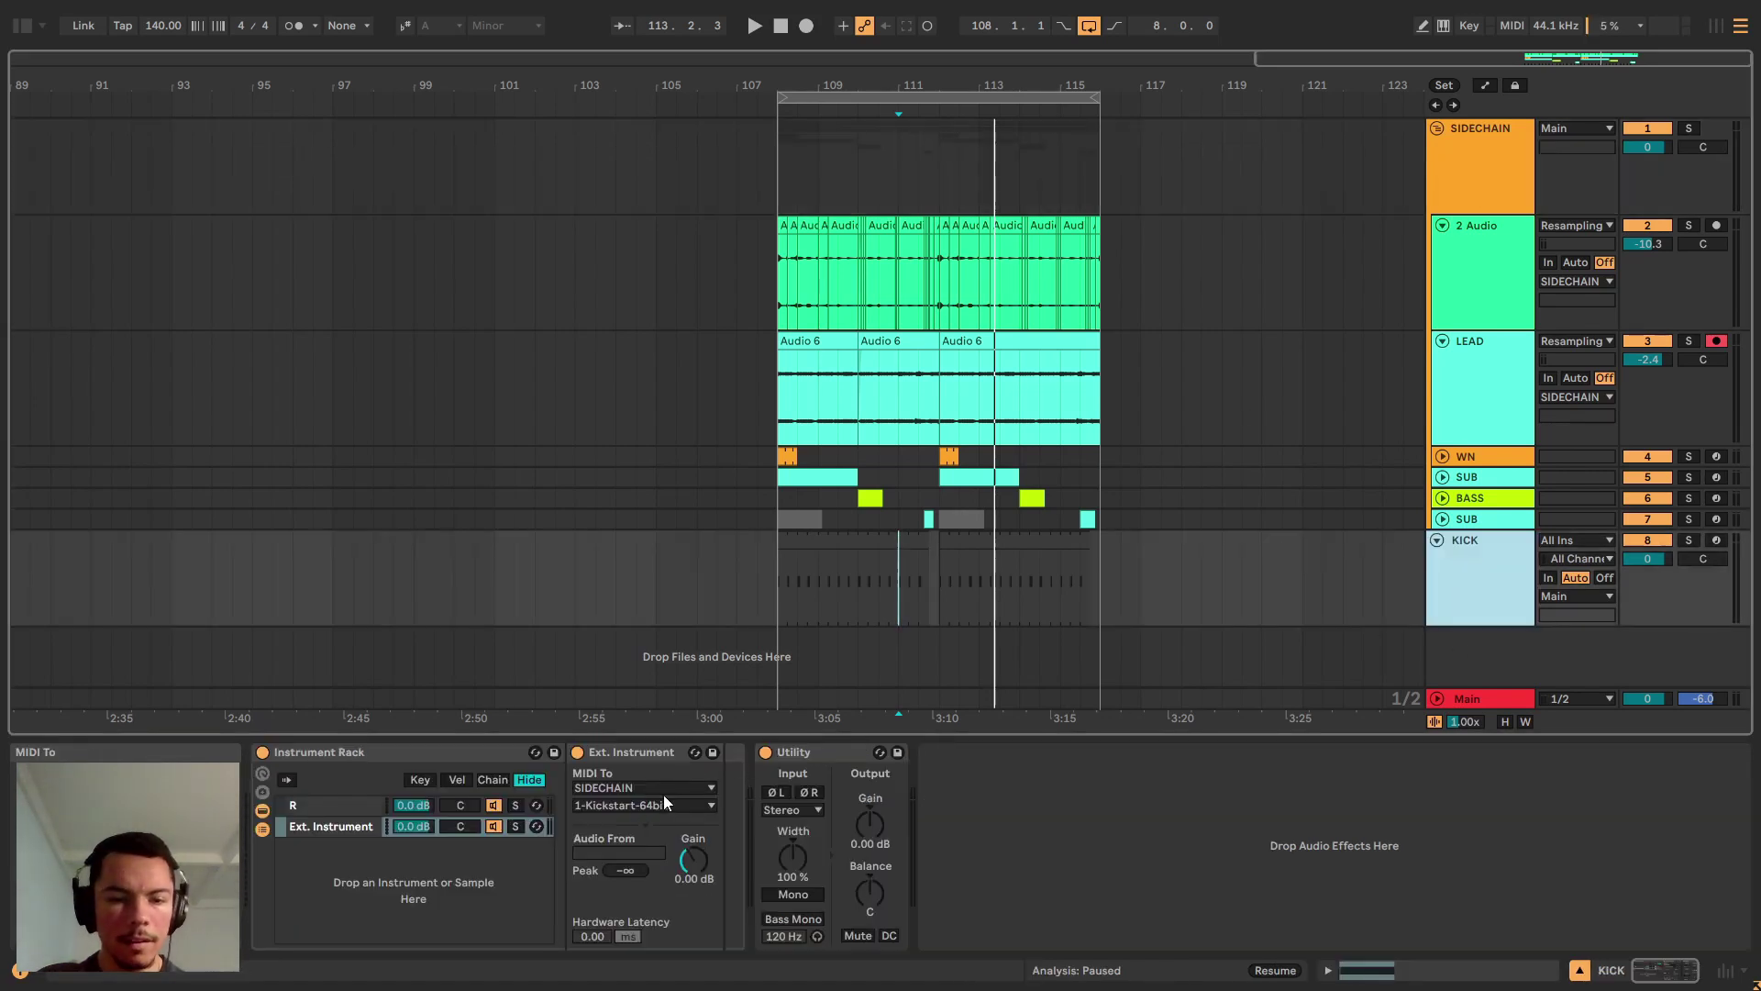
{"action": "left_click", "coordinate": [1494, 176]}
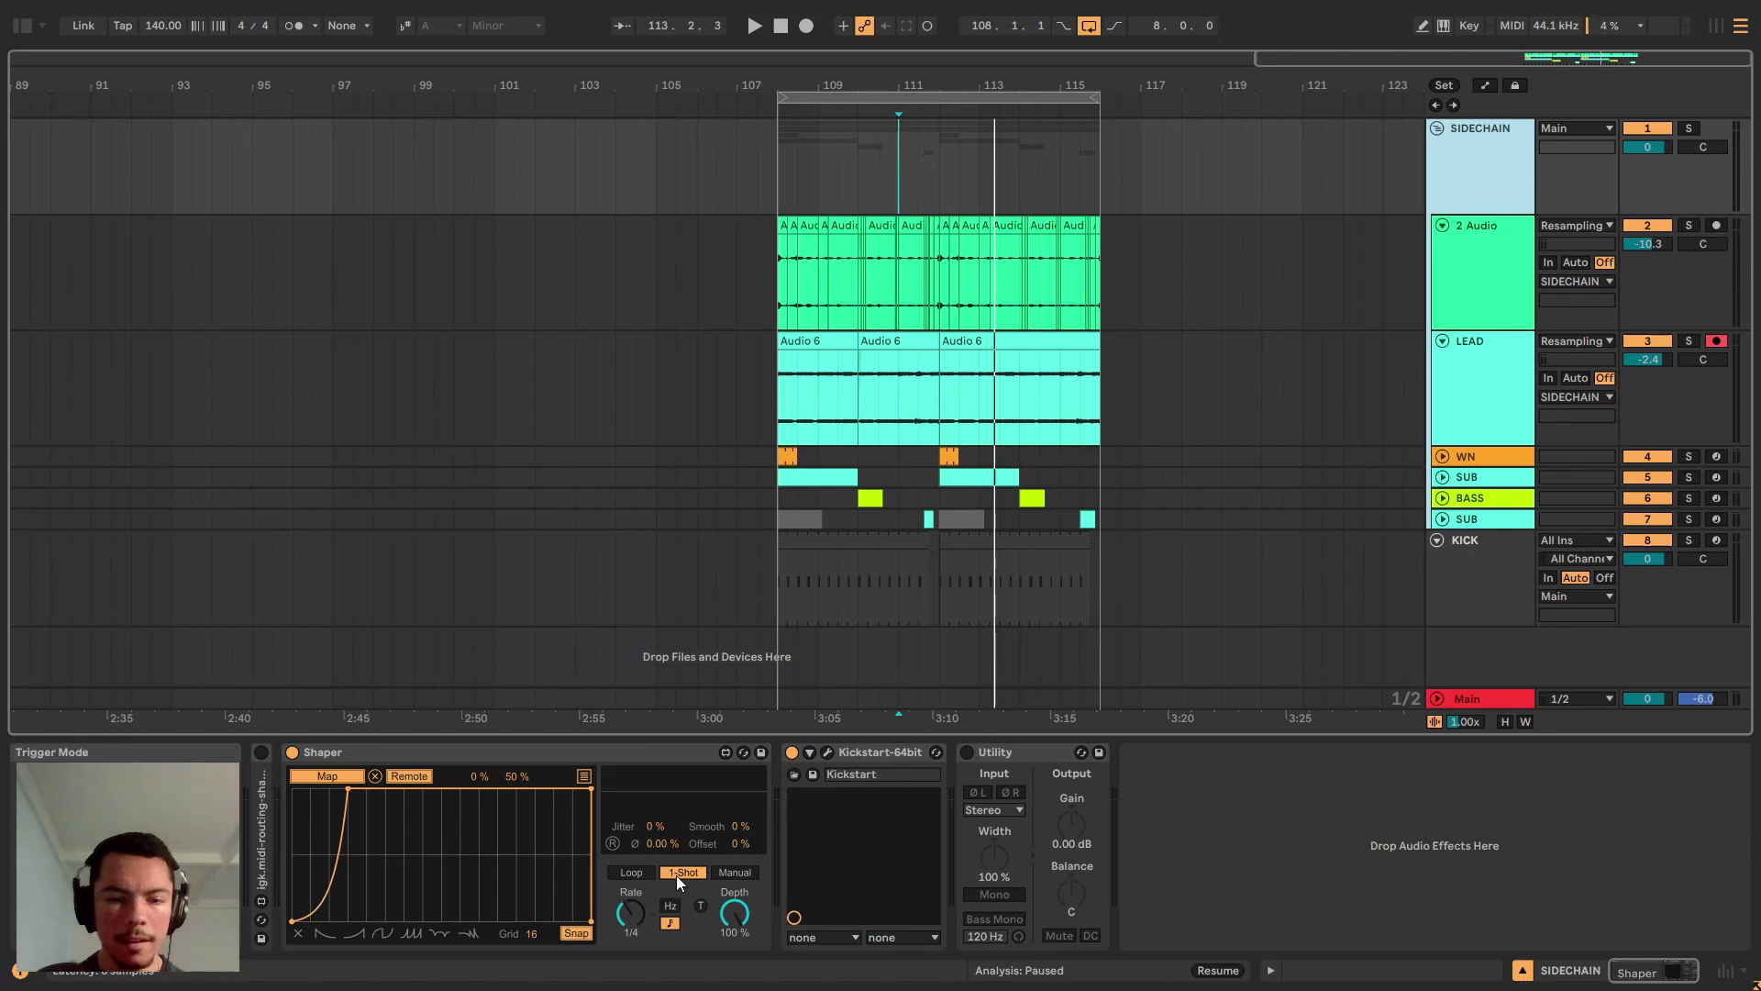
{"action": "left_click", "coordinate": [354, 751]}
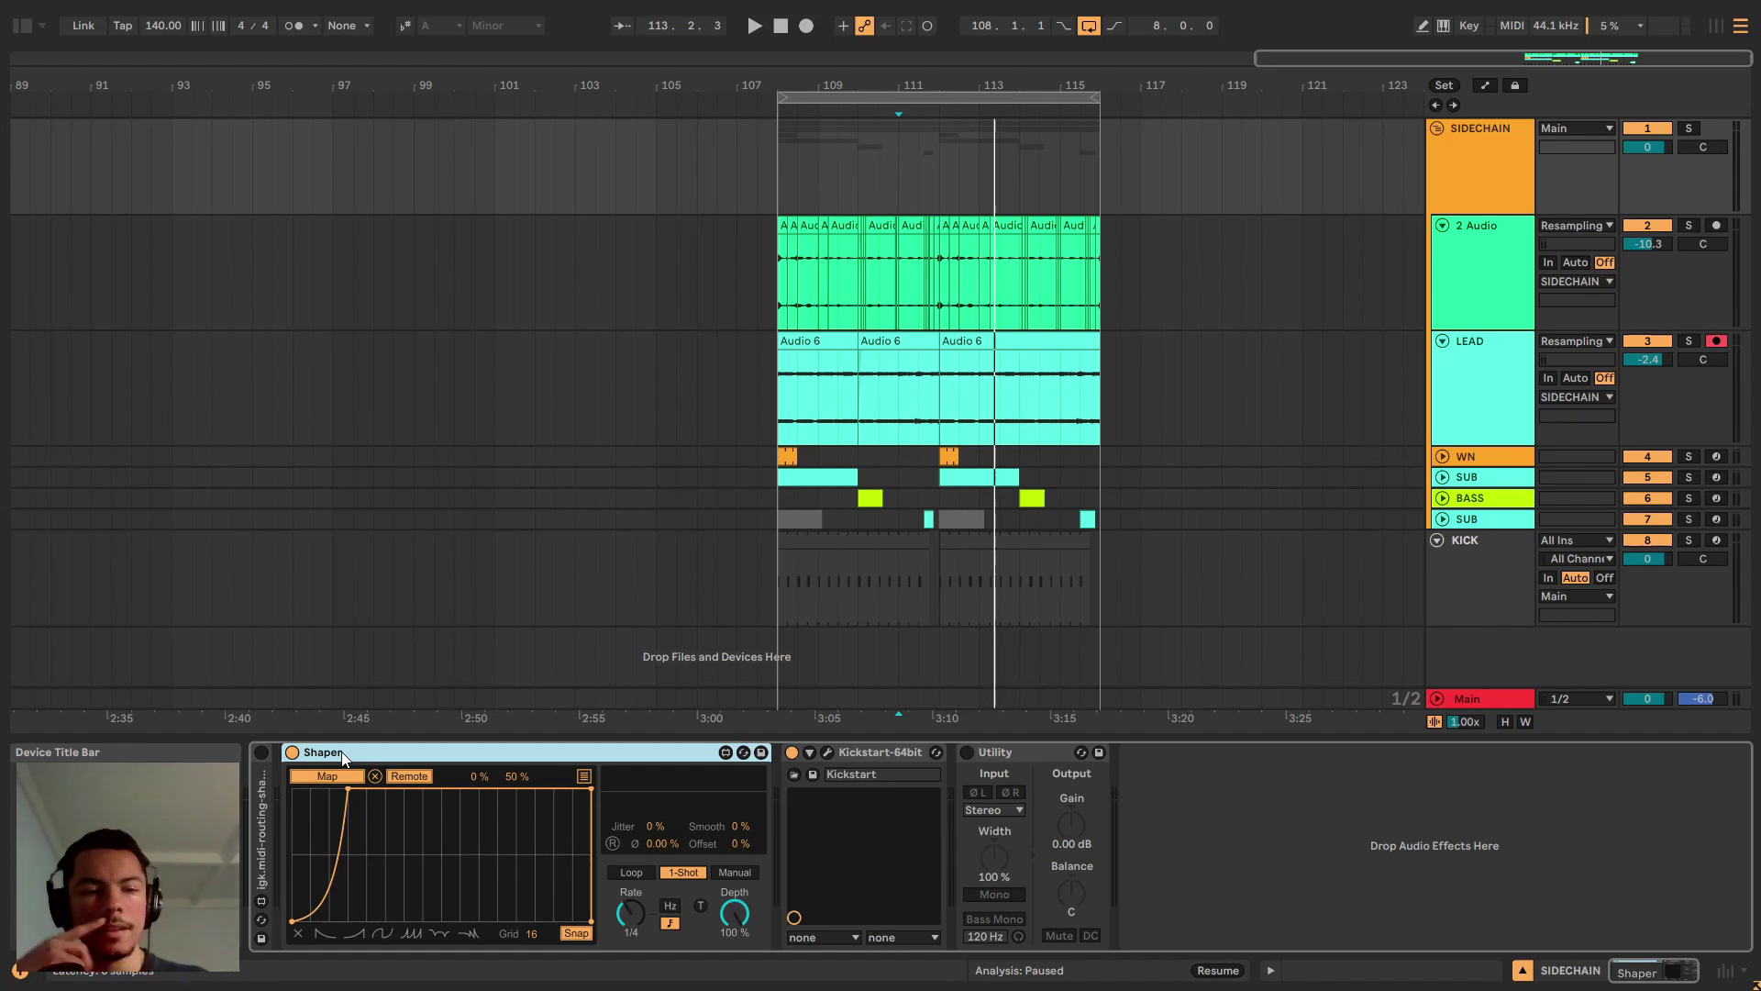
Expand and switch on igk.midi-routing-shaper, fold the old Shaper, and set its input to KICK.
{"action": "double_click", "coordinate": [263, 792]}
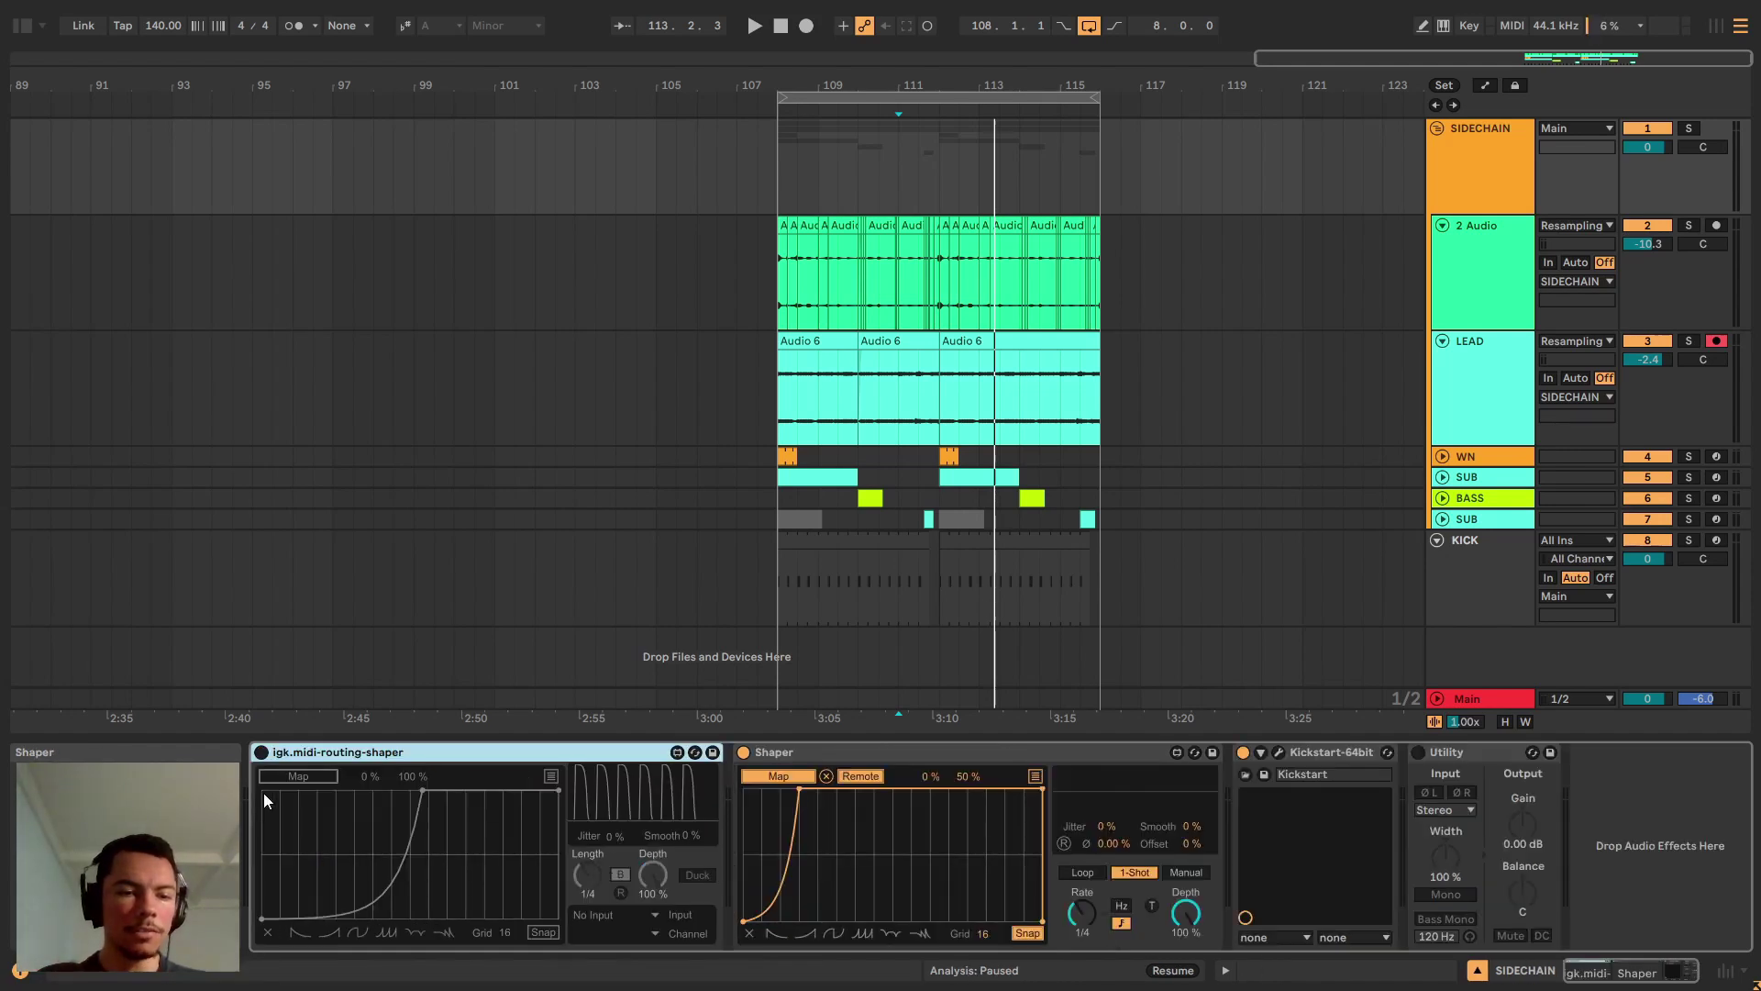
{"action": "double_click", "coordinate": [798, 755]}
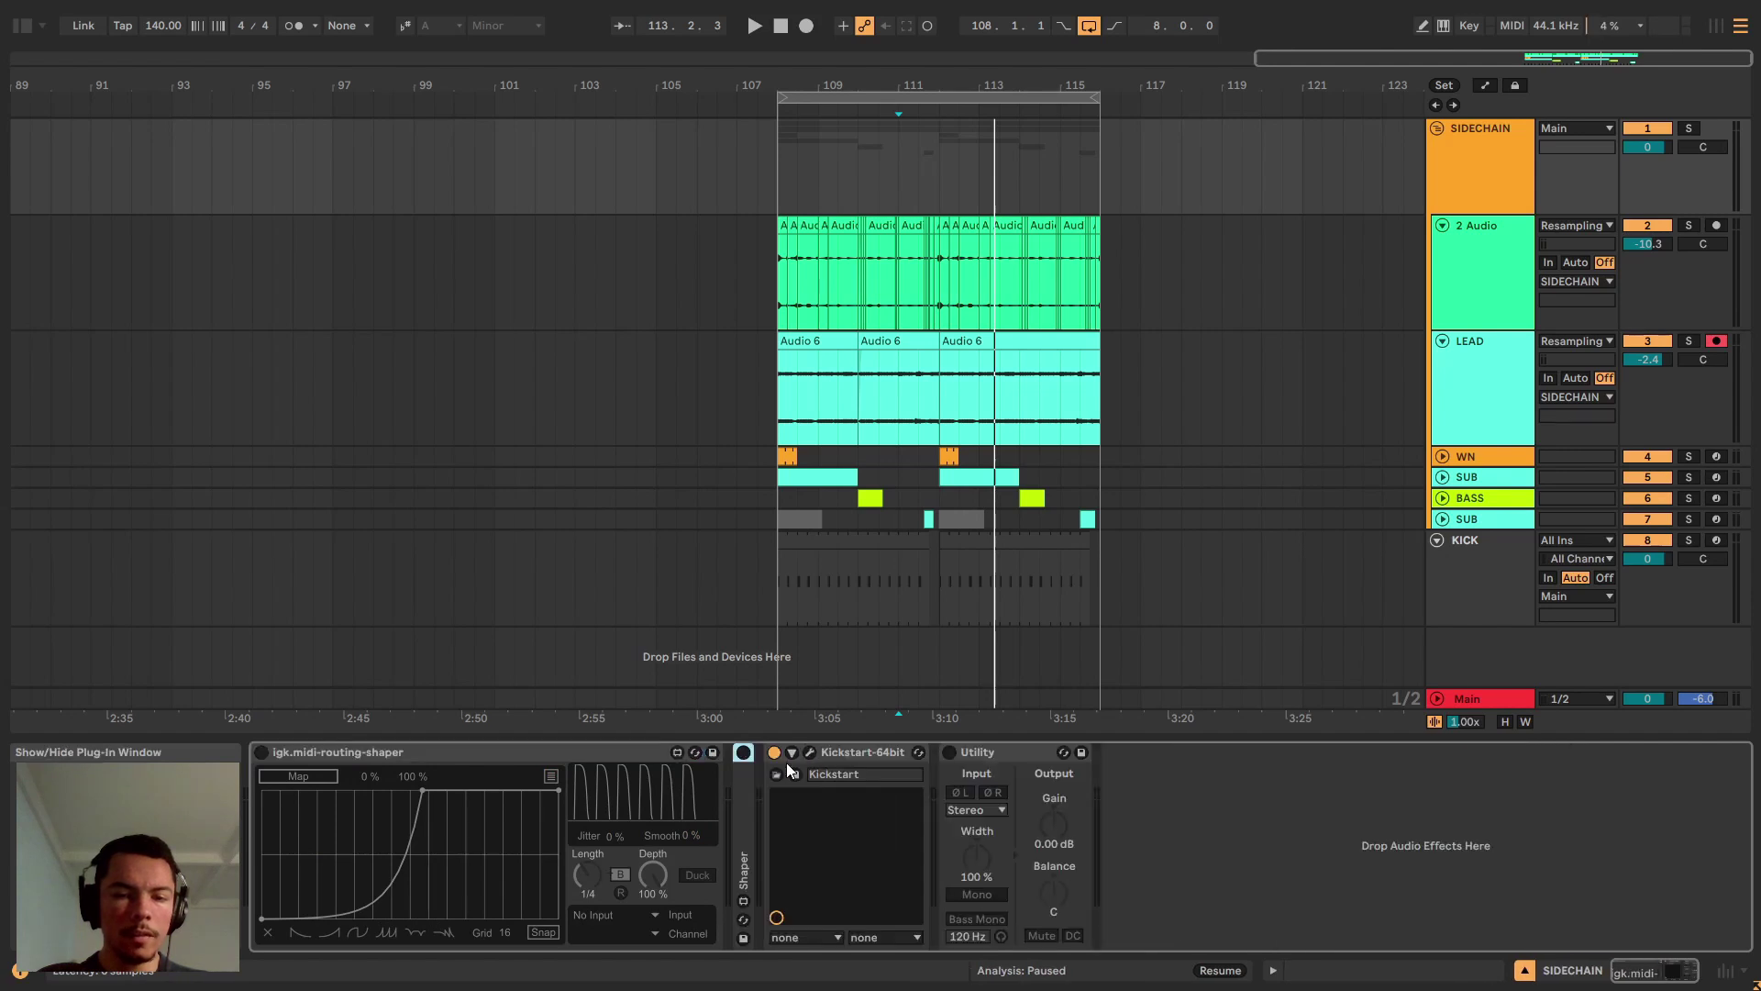
{"action": "left_click", "coordinate": [261, 752]}
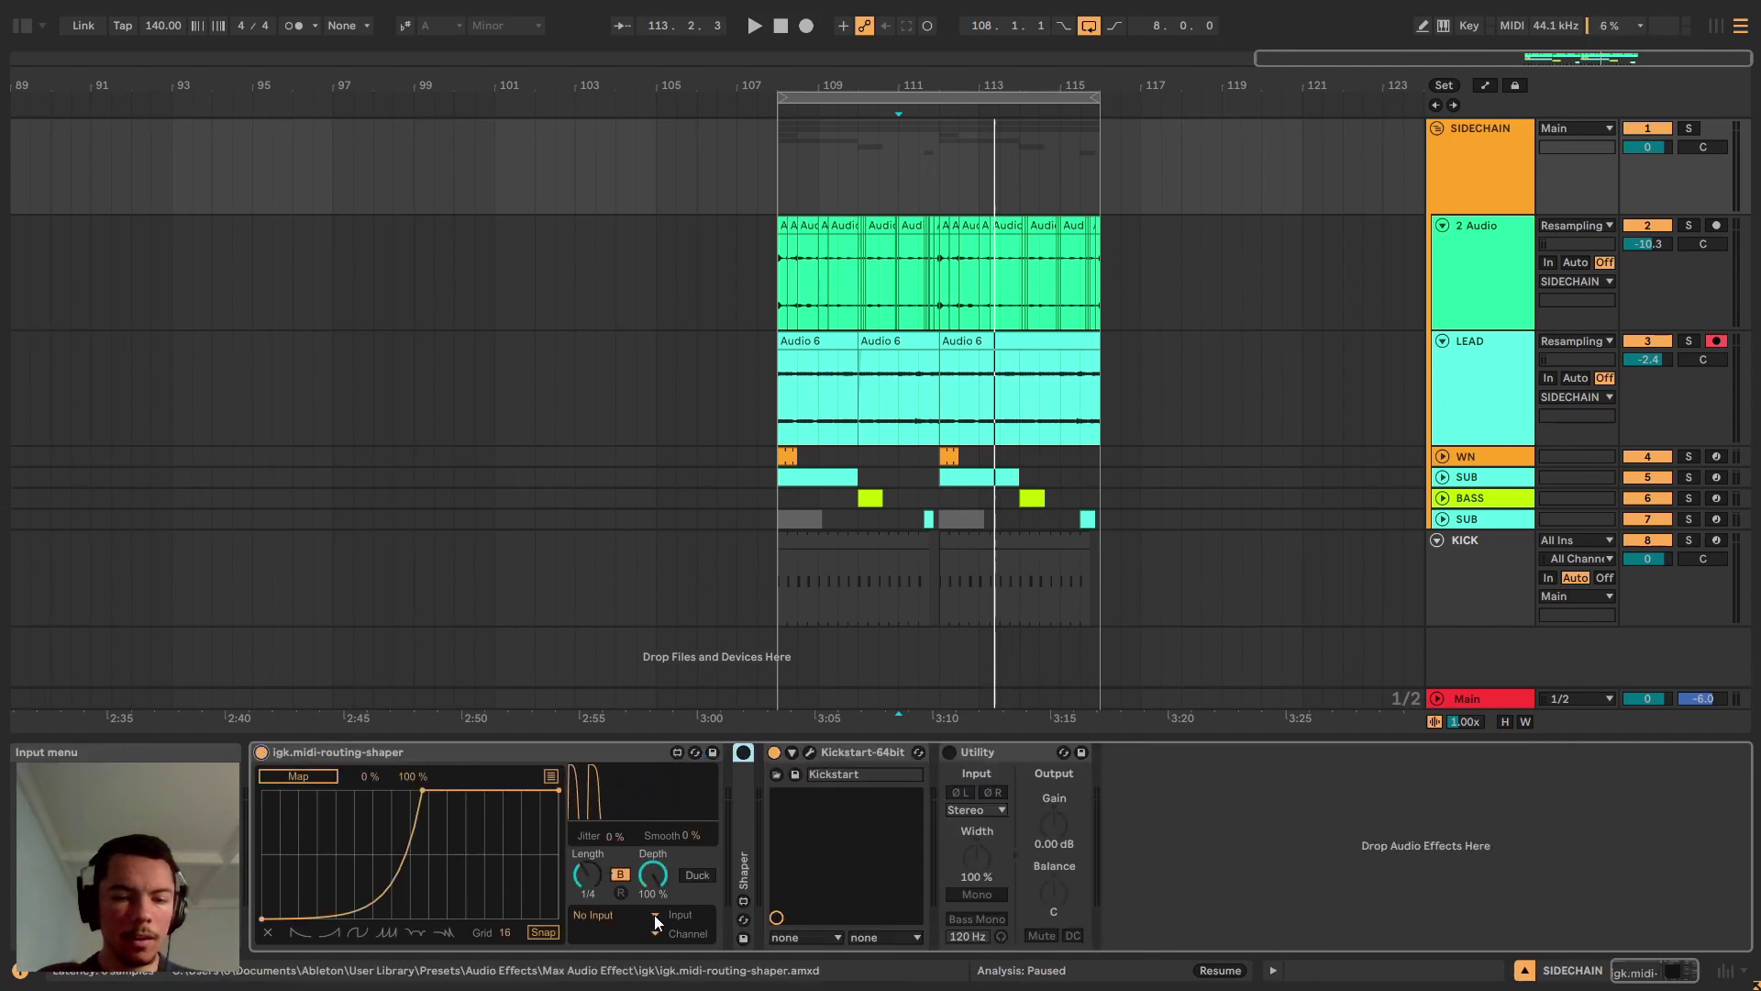
{"action": "left_click", "coordinate": [654, 915]}
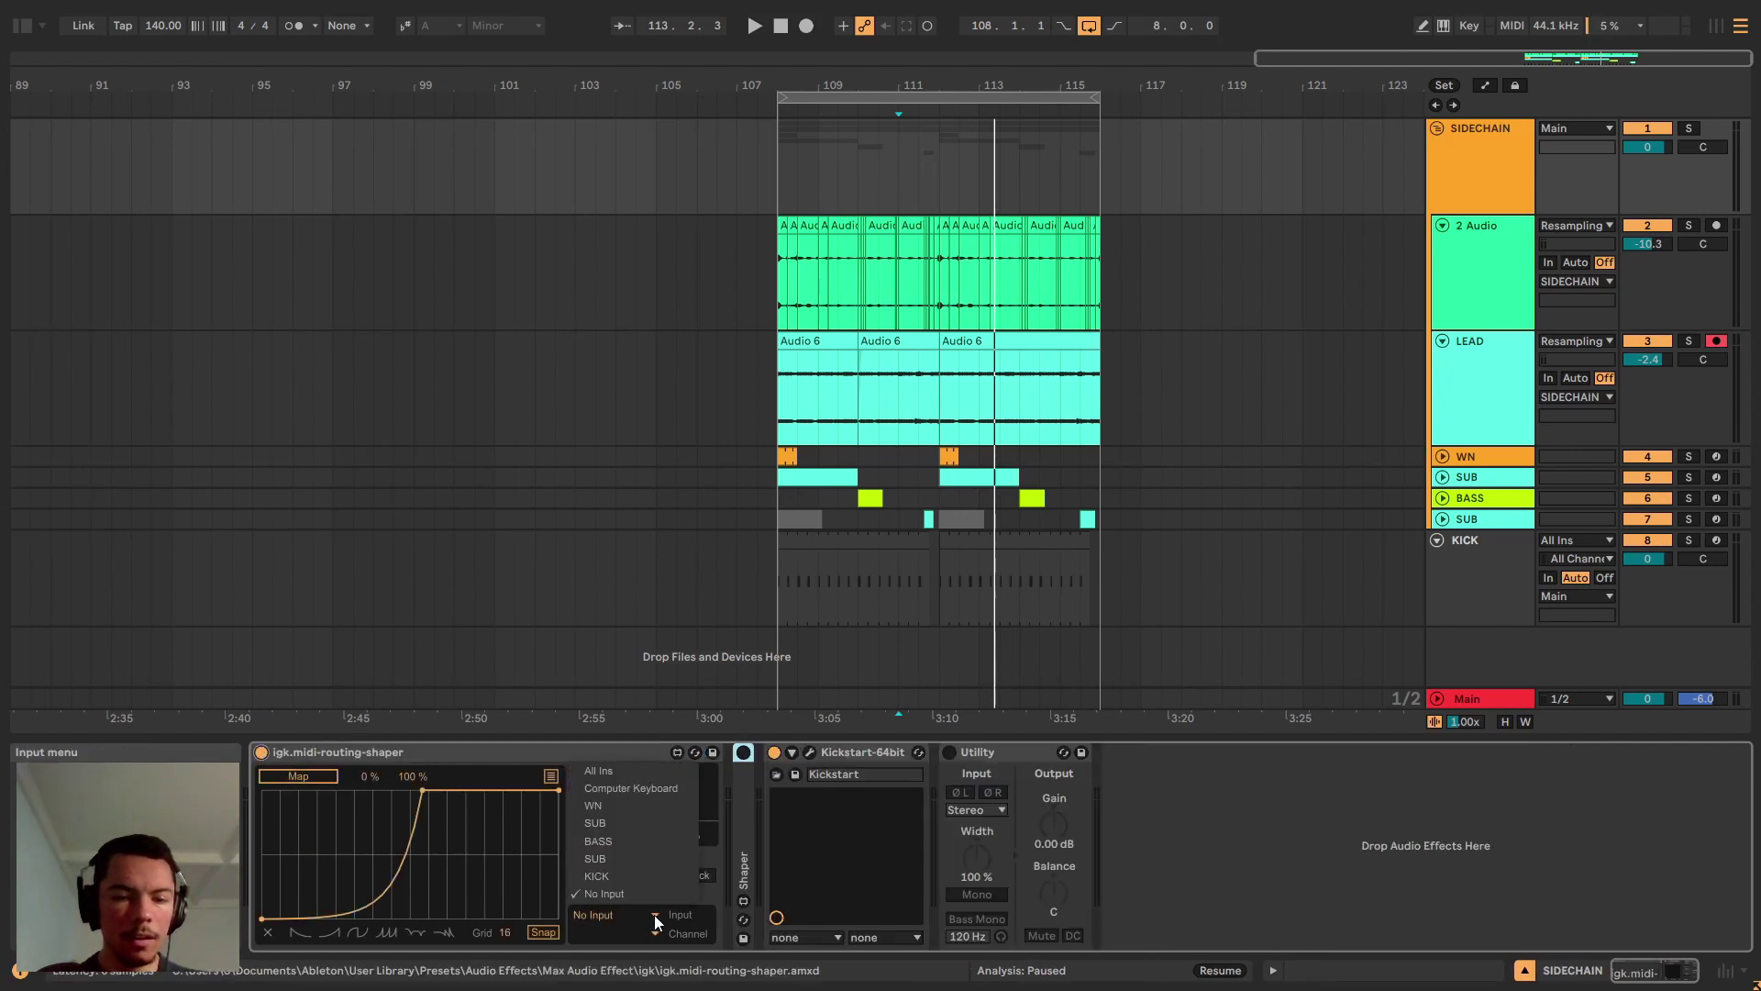
{"action": "left_click", "coordinate": [608, 877]}
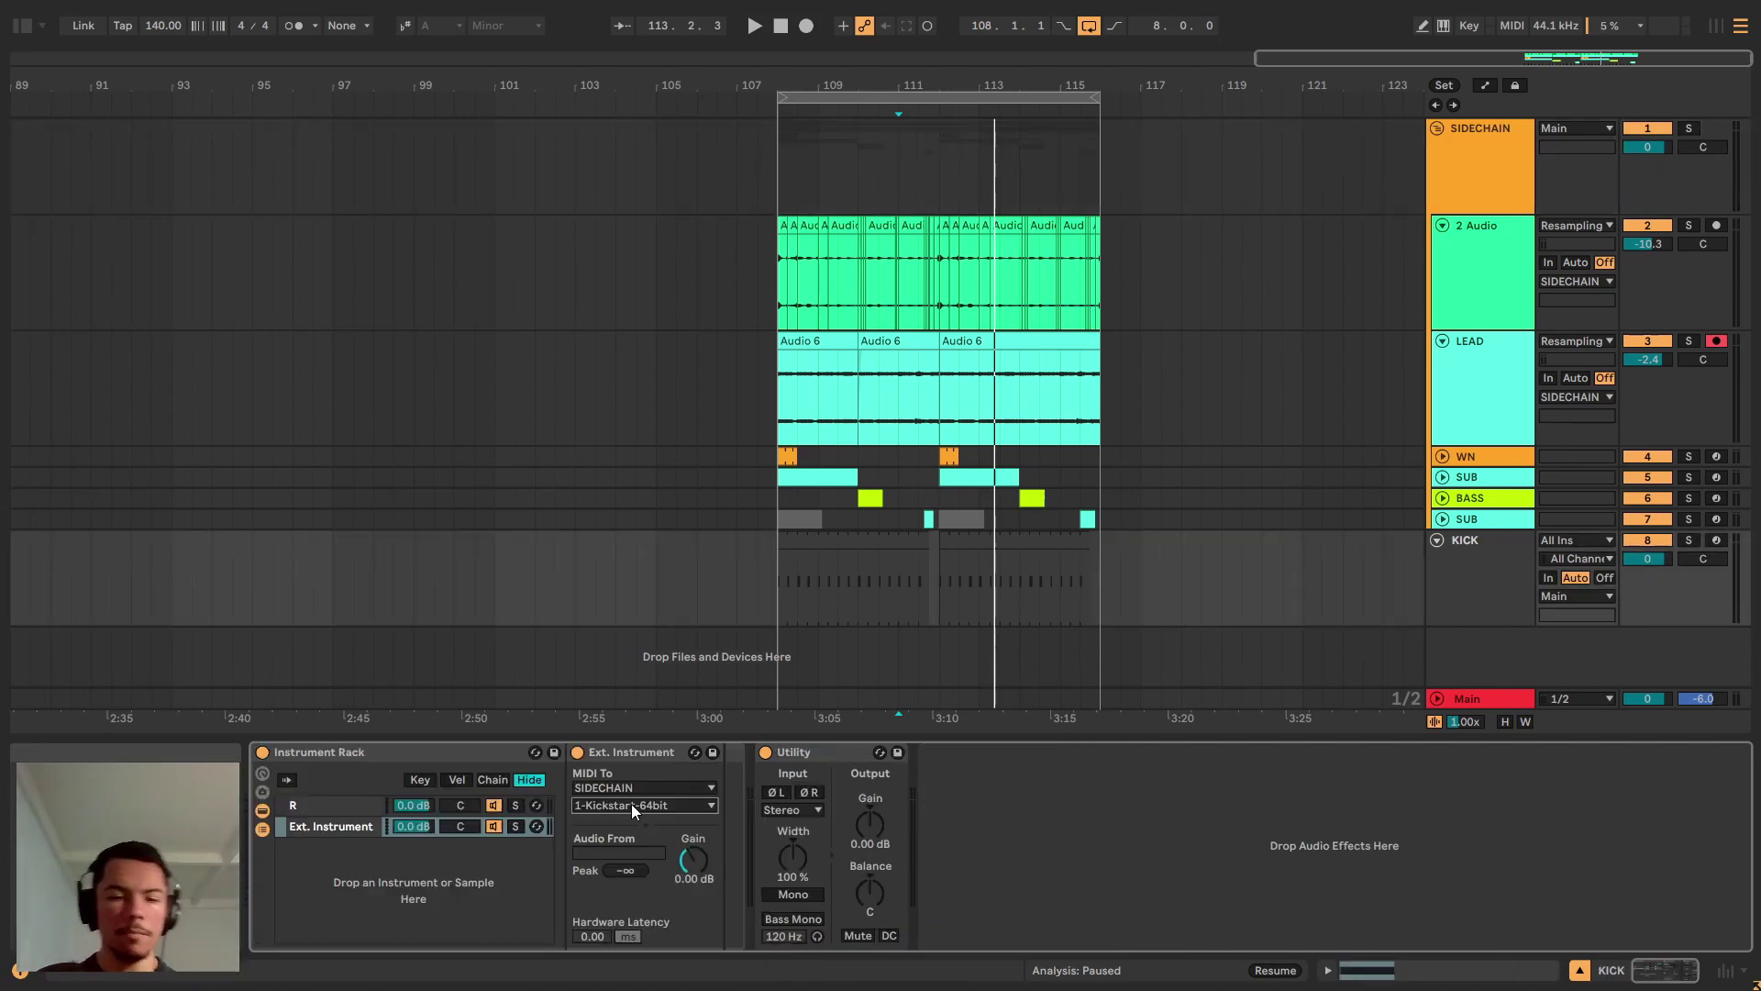
Set KICK's Ext. Instrument MIDI To 1-igk.midi-routing-shaper.
{"action": "left_click", "coordinate": [631, 804]}
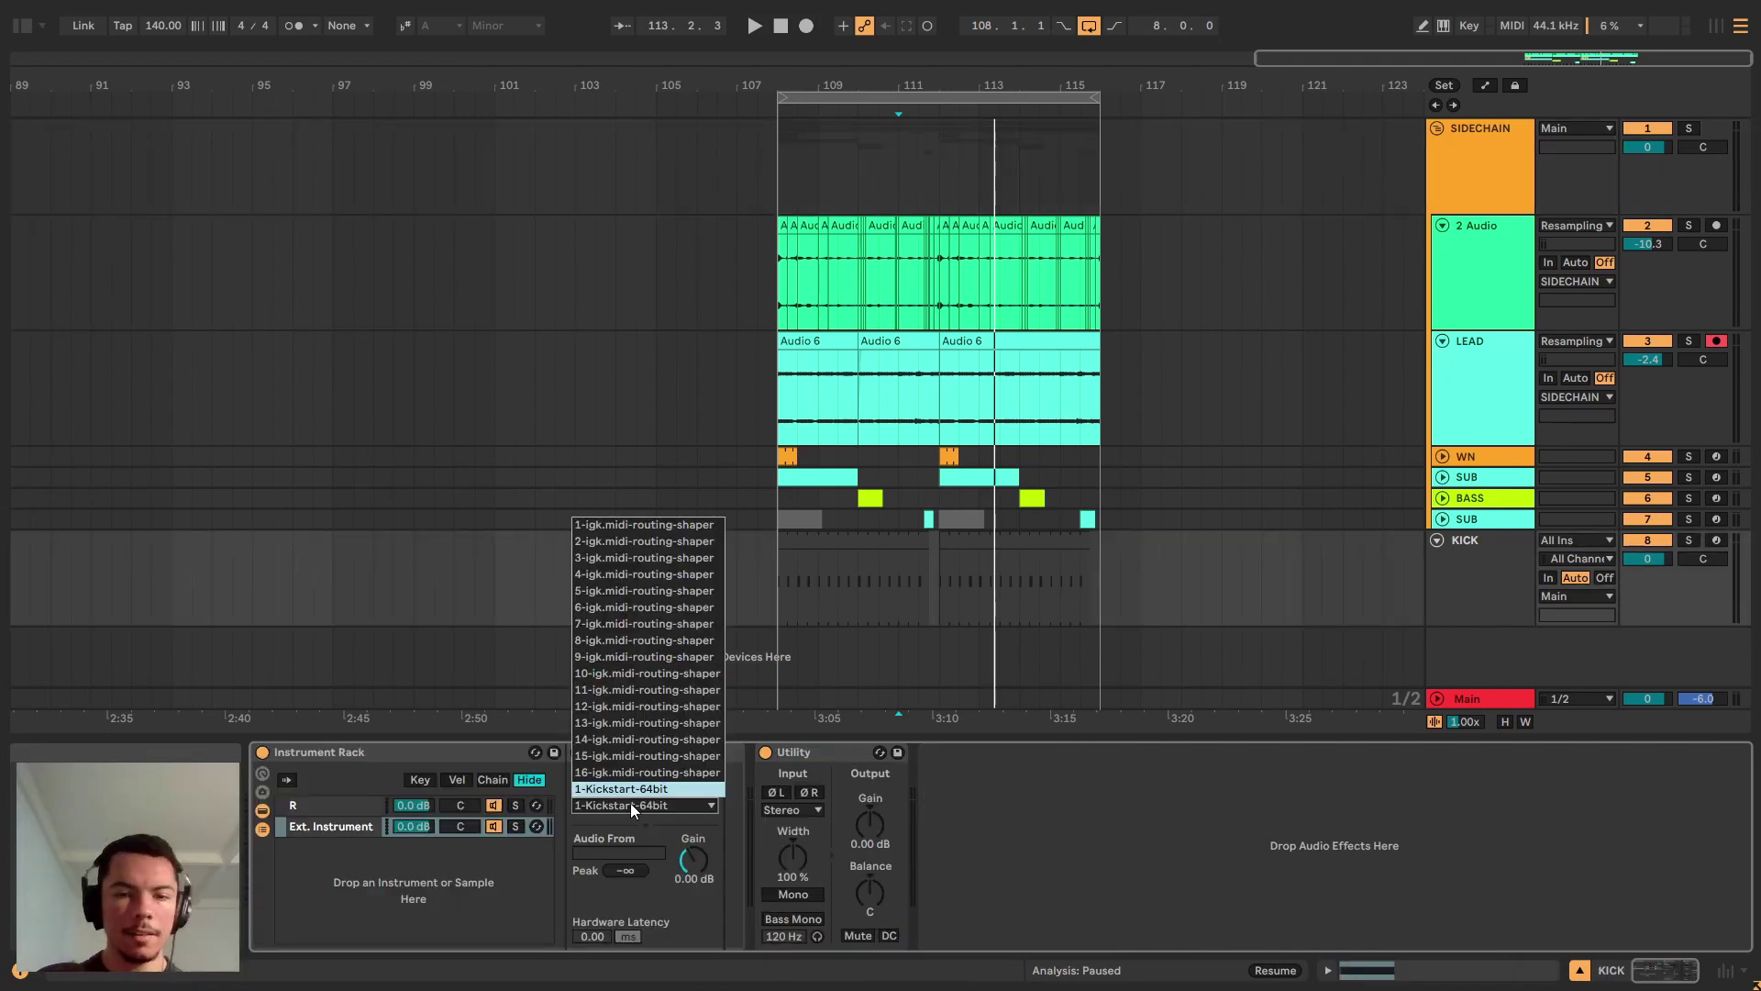
{"action": "left_click", "coordinate": [640, 523]}
{"action": "left_click", "coordinate": [1478, 168]}
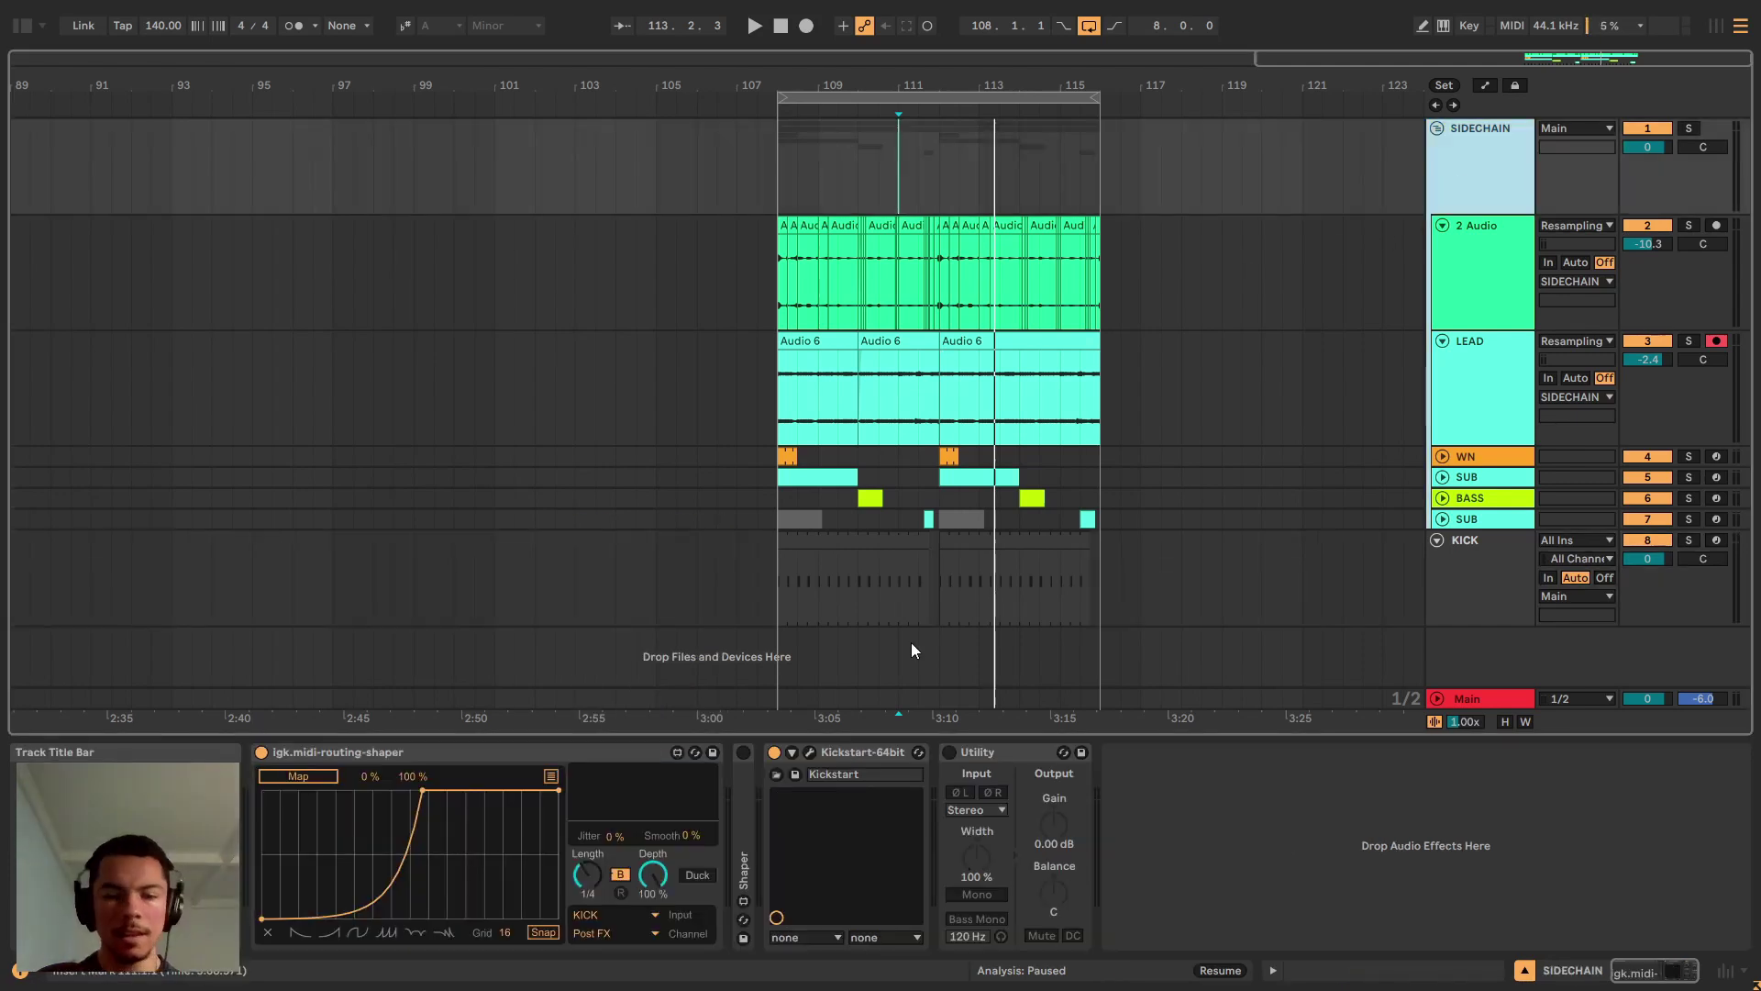
Reshape the igk shaper's breakpoints into a steep early rise to 100% that then holds flat.
{"action": "left_click_drag", "start_coordinate": [425, 789], "coordinate": [372, 784]}
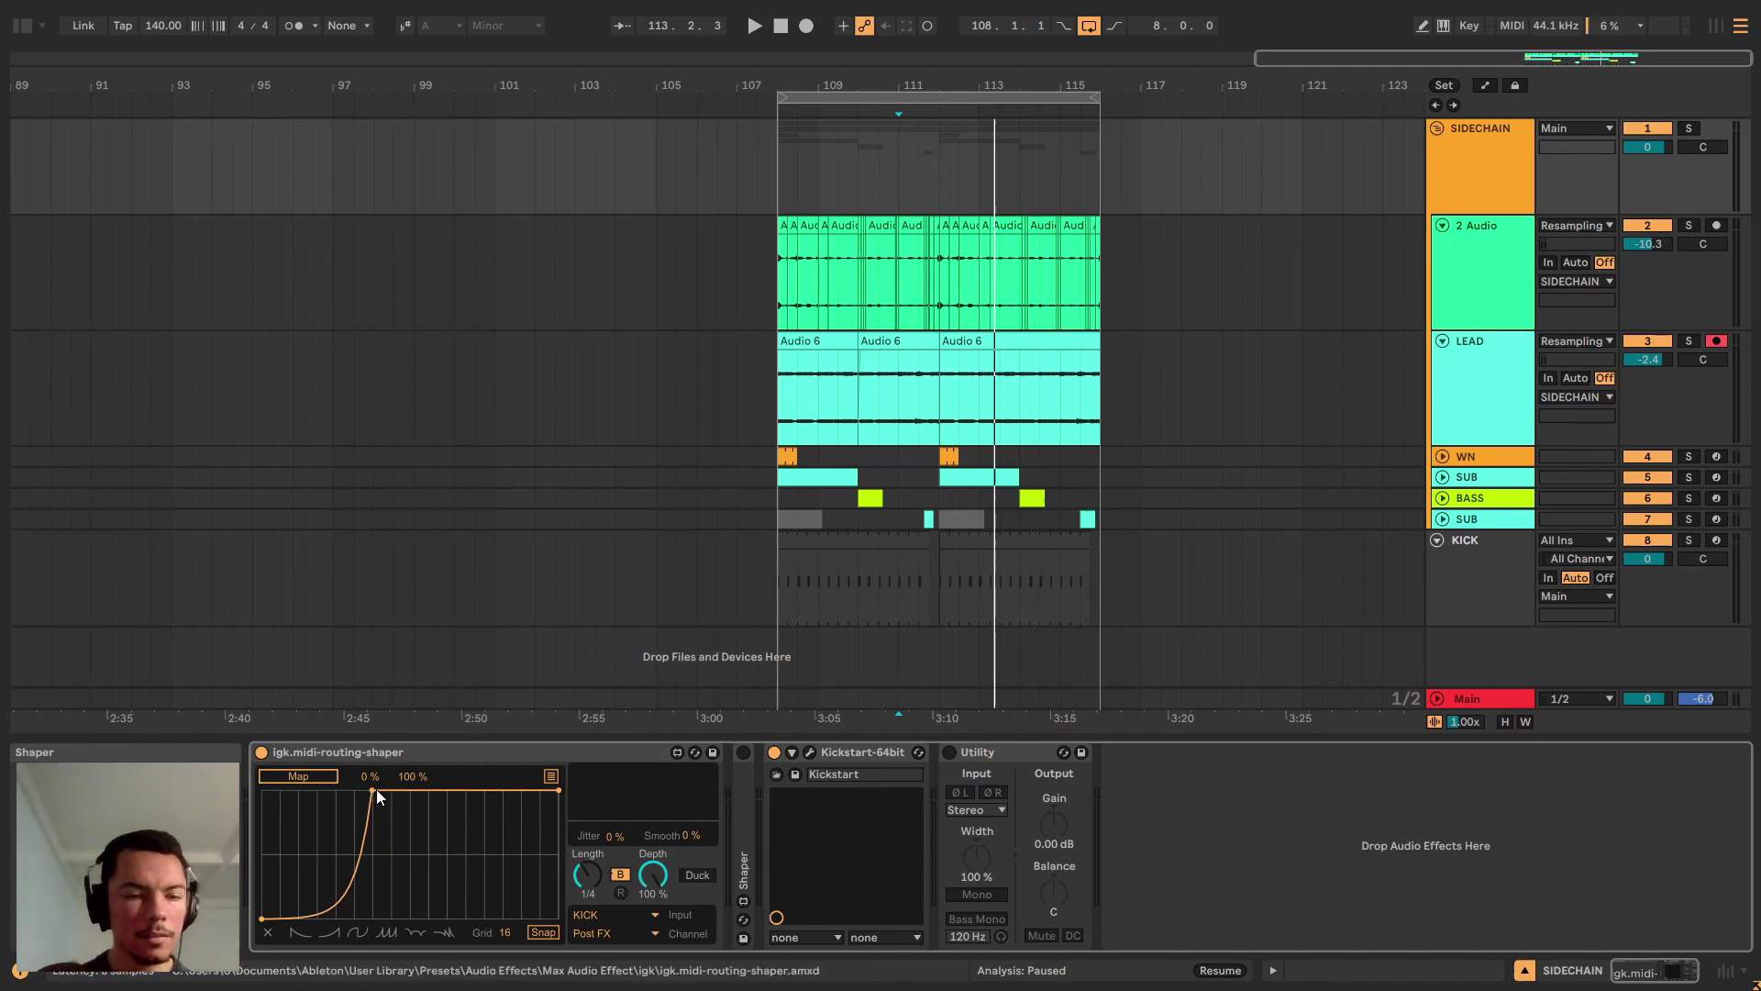
{"action": "left_click_drag", "start_coordinate": [376, 789], "coordinate": [330, 764]}
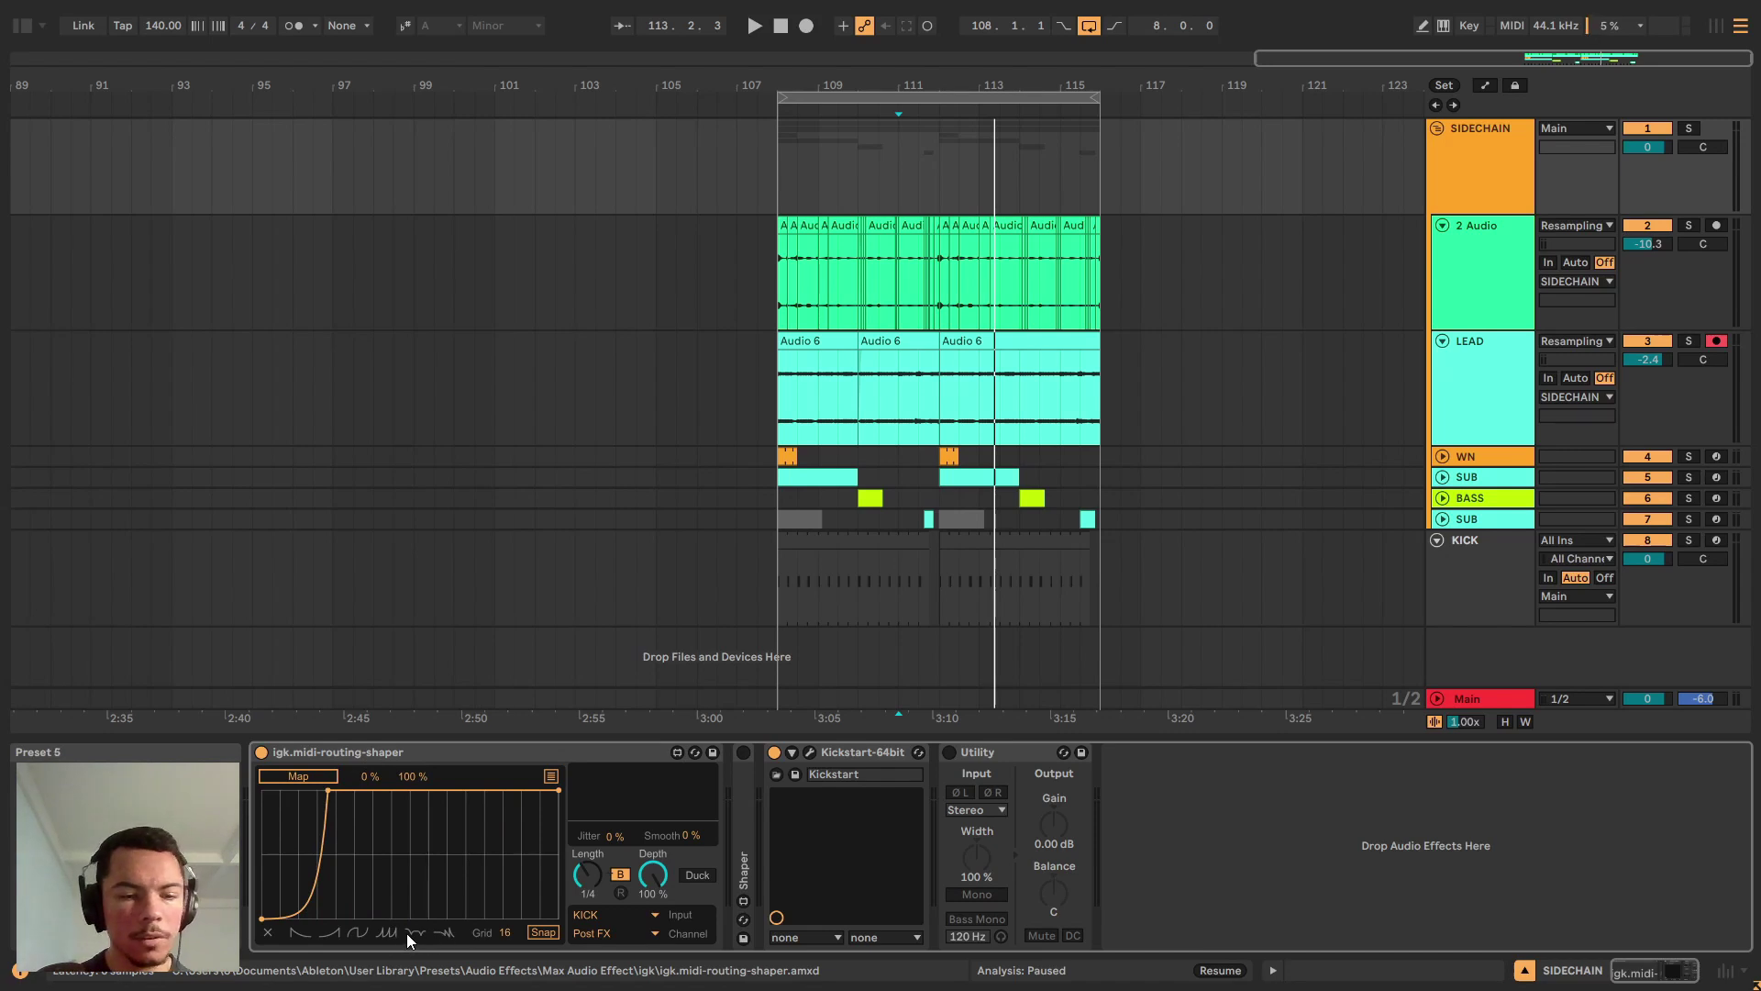
{"action": "left_click_drag", "start_coordinate": [328, 790], "coordinate": [410, 832]}
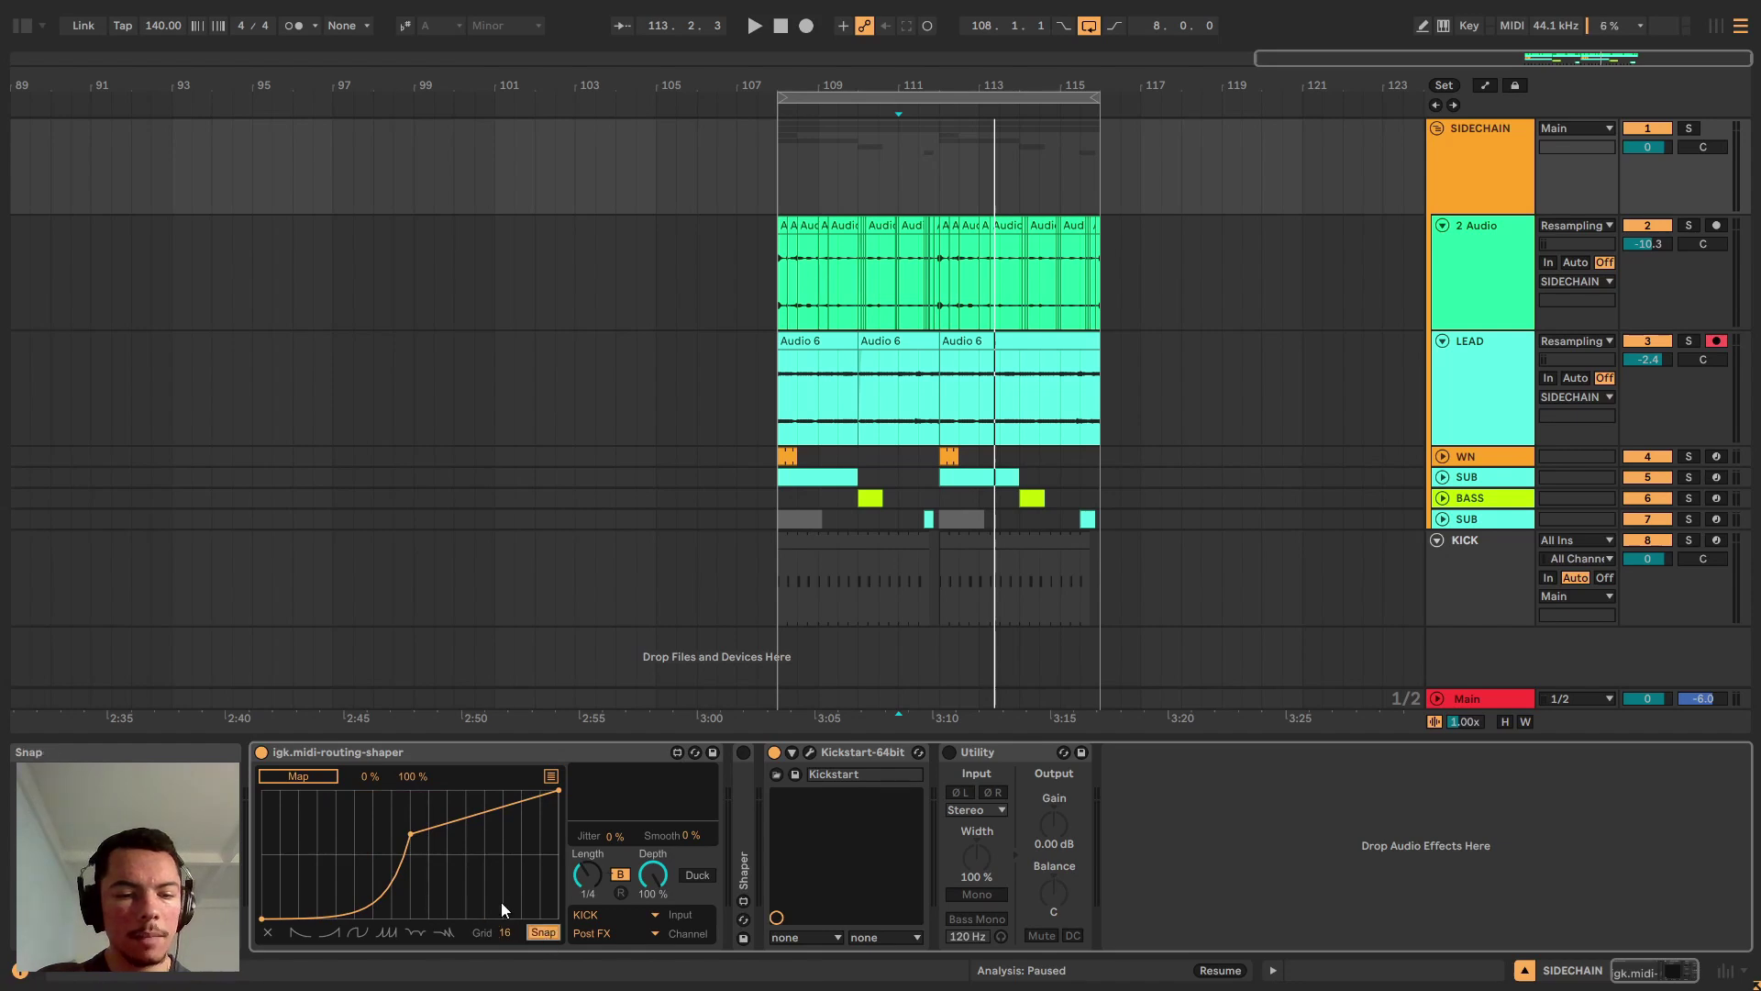
{"action": "left_click_drag", "start_coordinate": [385, 872], "coordinate": [321, 800]}
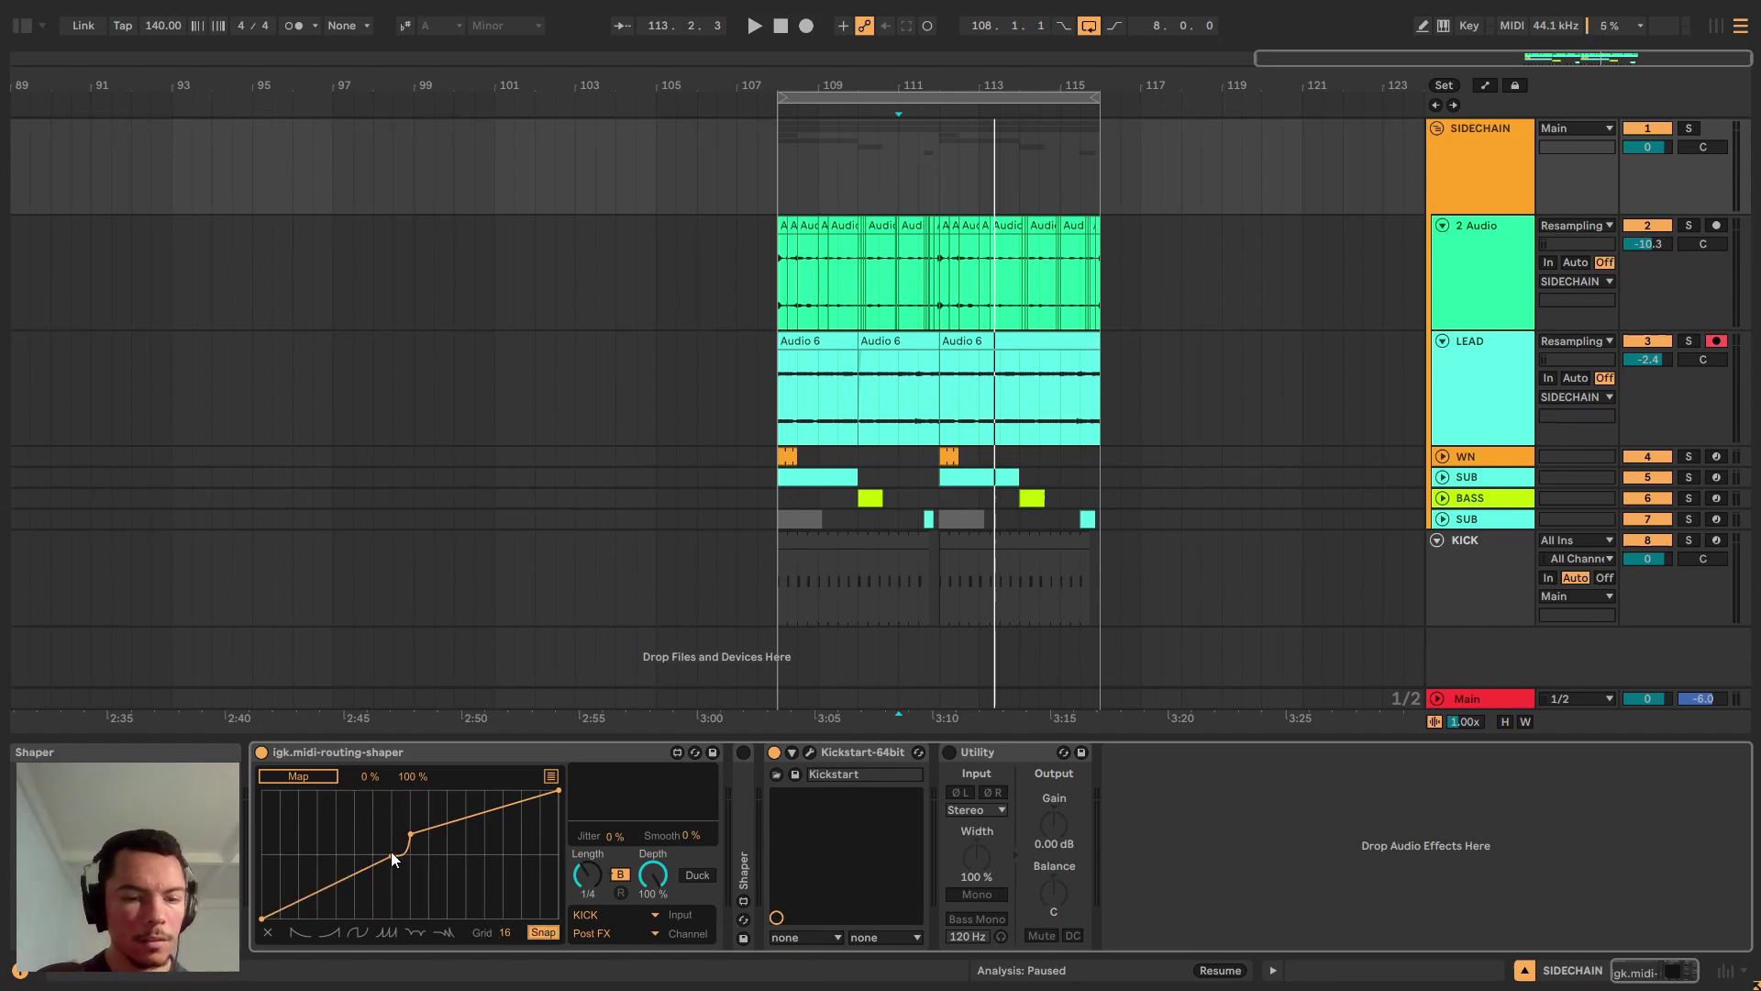
{"action": "double_click", "coordinate": [391, 856]}
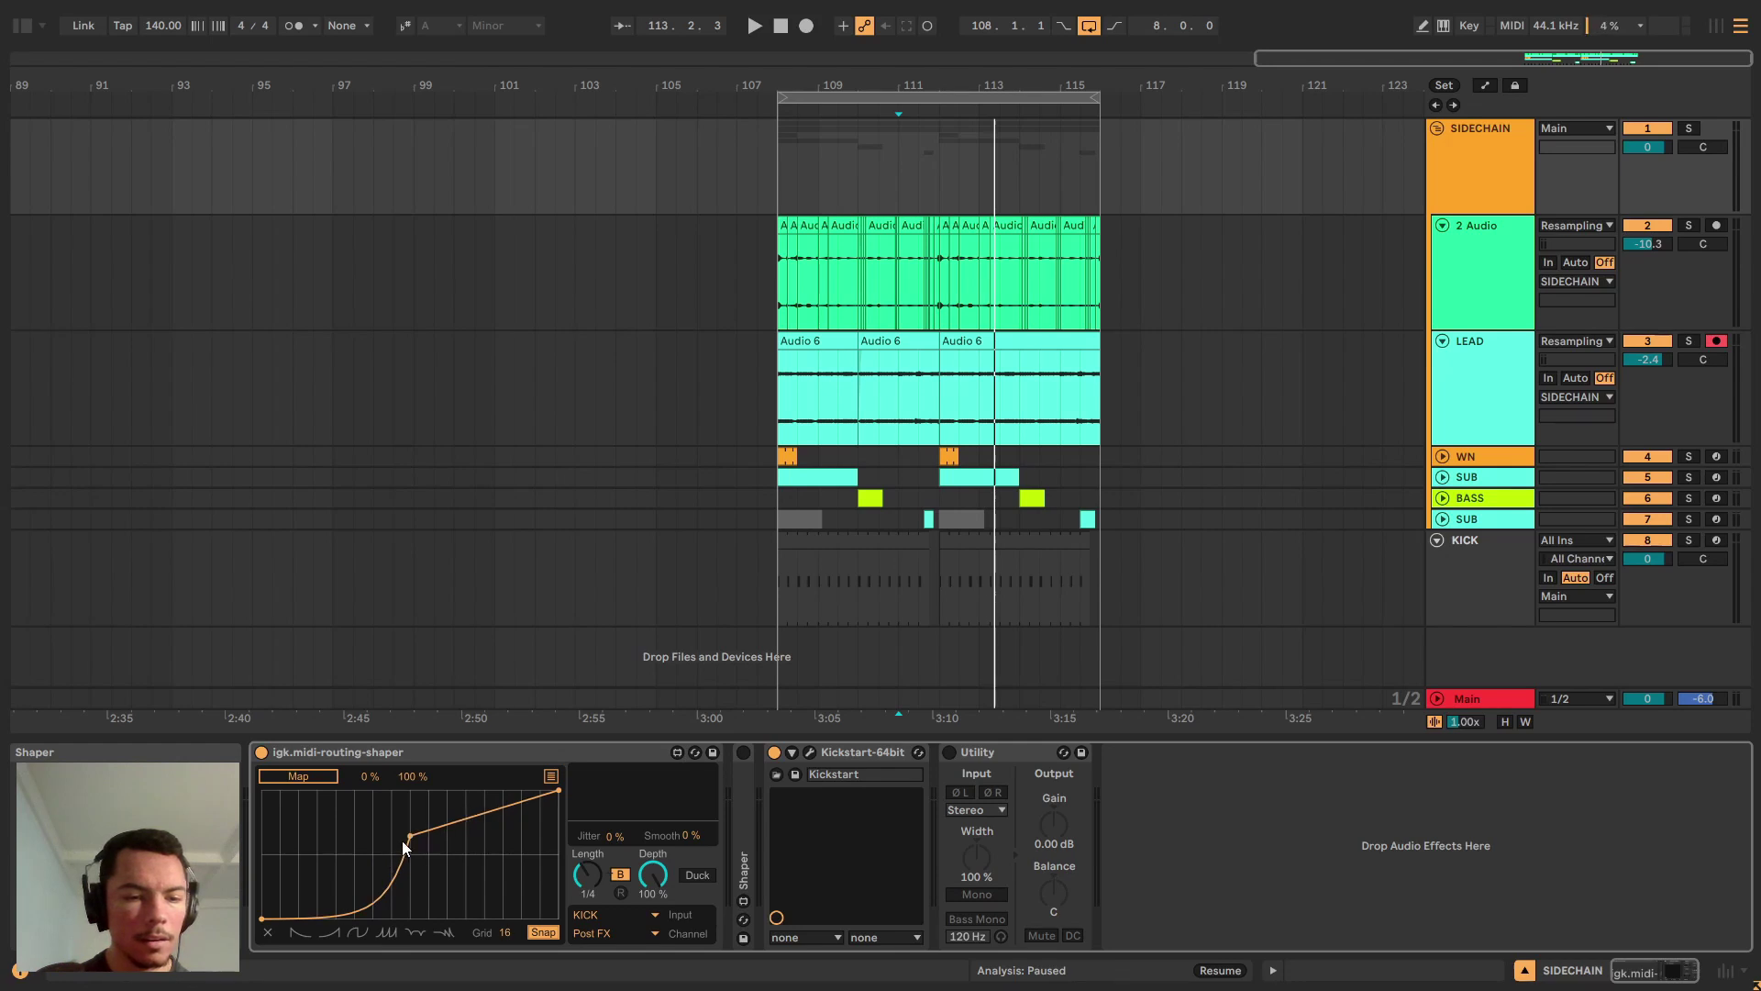
{"action": "left_click_drag", "start_coordinate": [408, 837], "coordinate": [518, 849]}
{"action": "double_click", "coordinate": [484, 848]}
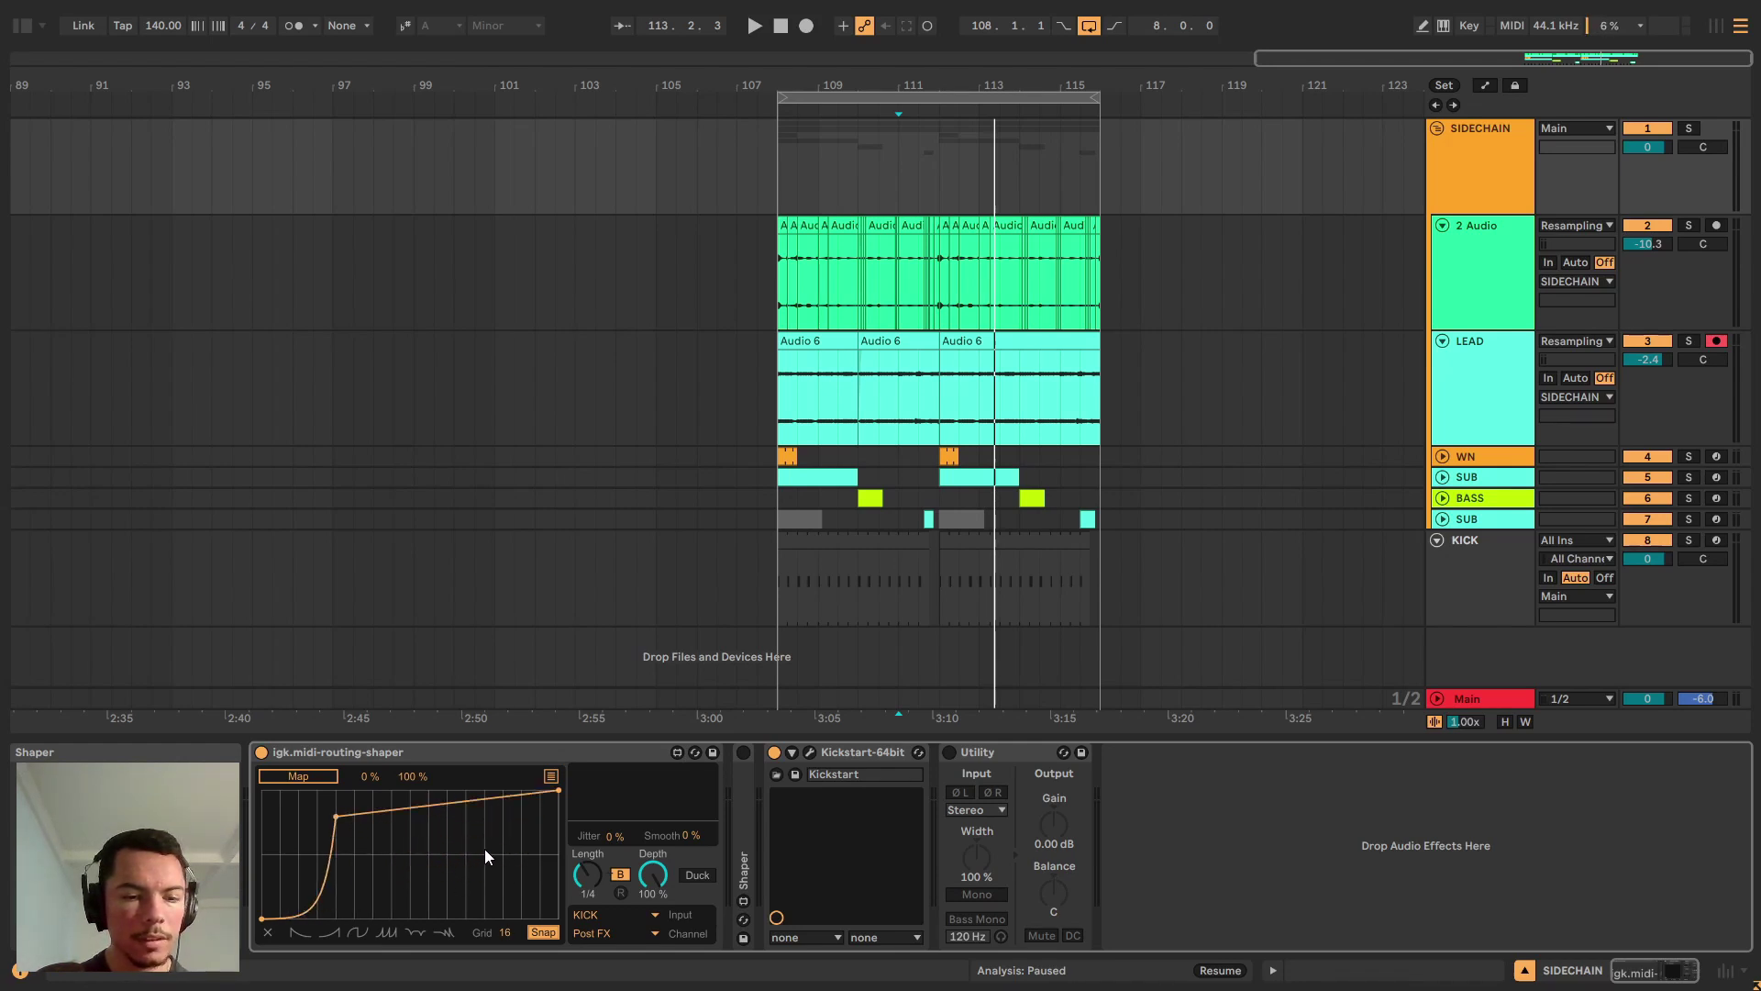
{"action": "left_click_drag", "start_coordinate": [334, 817], "coordinate": [378, 776]}
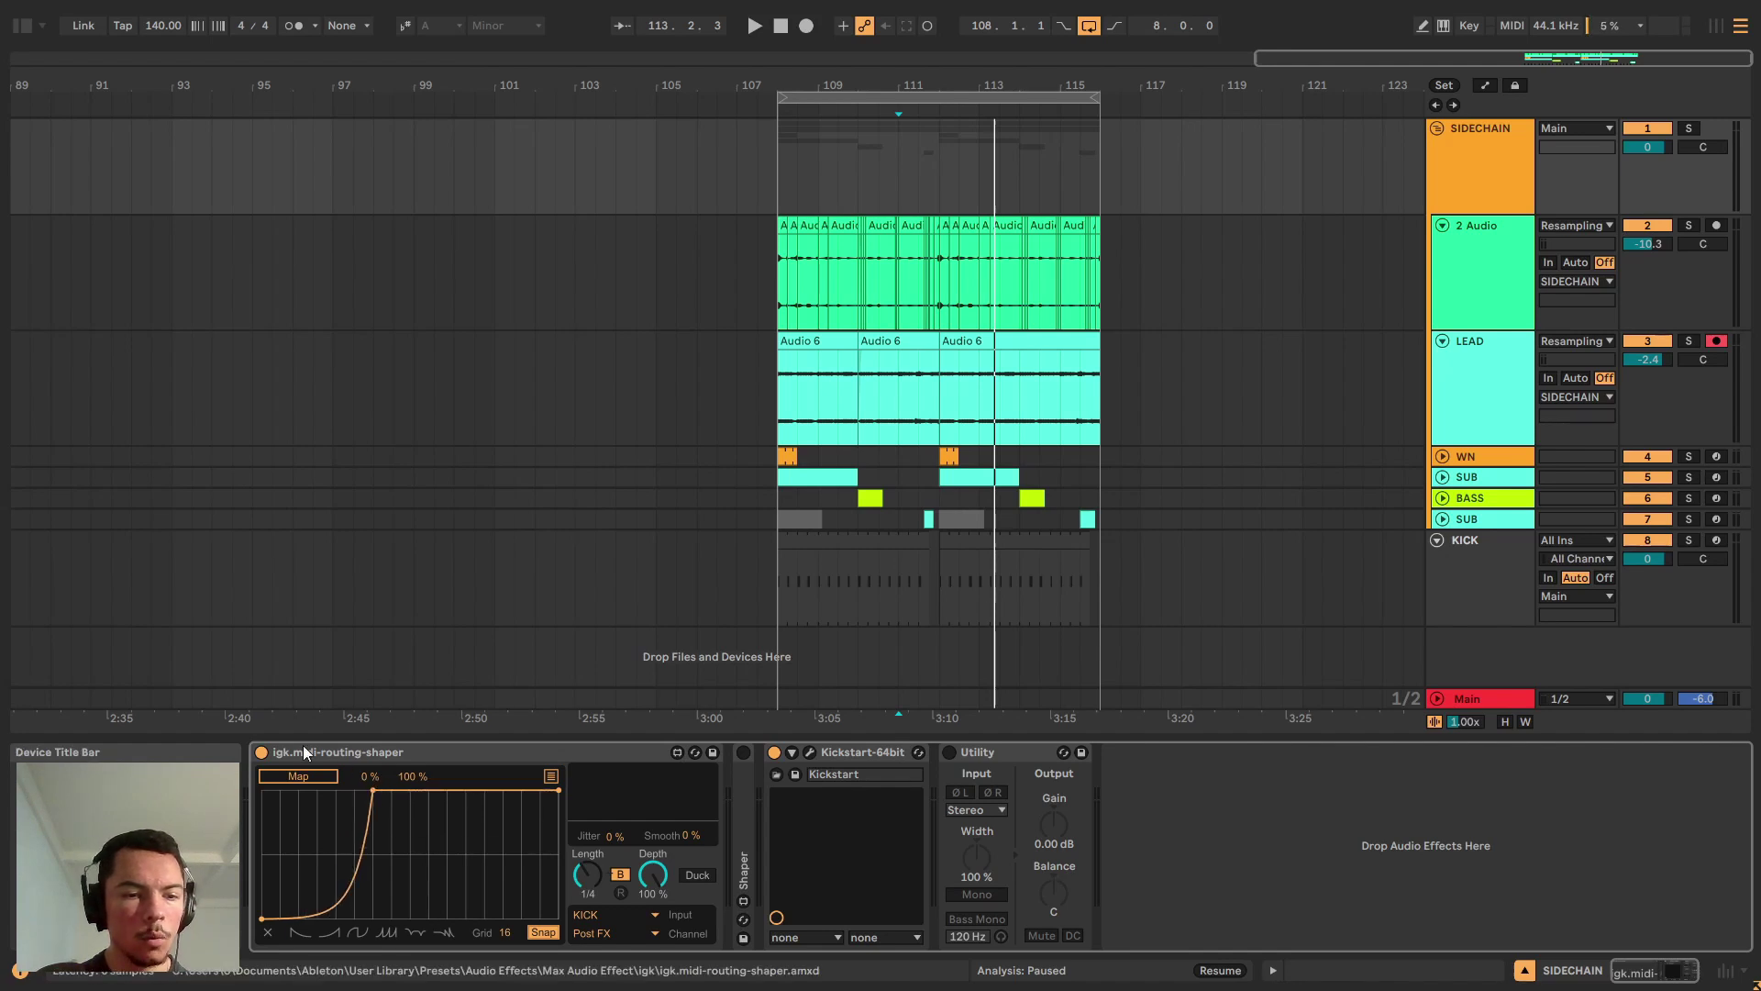
Play from bar 108 and drag the routing shaper's top breakpoint right for a gentler rise.
{"action": "left_click", "coordinate": [769, 242]}
{"action": "key", "text": "space"}
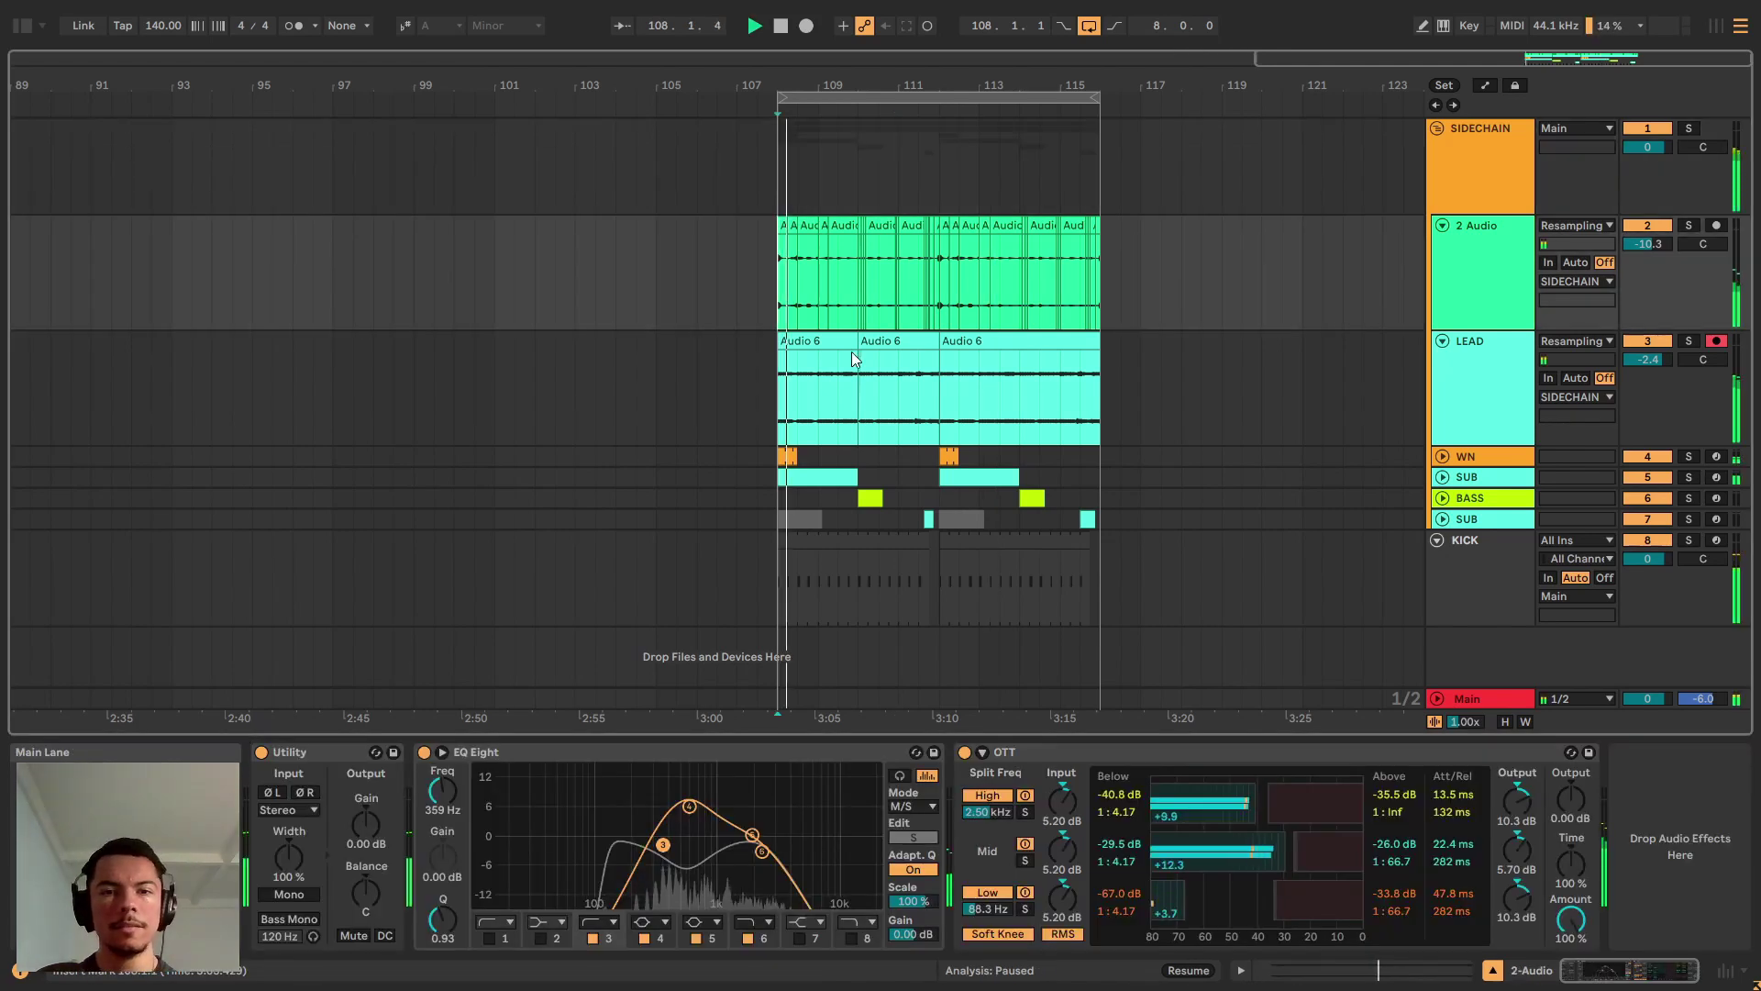
{"action": "left_click", "coordinate": [1489, 170]}
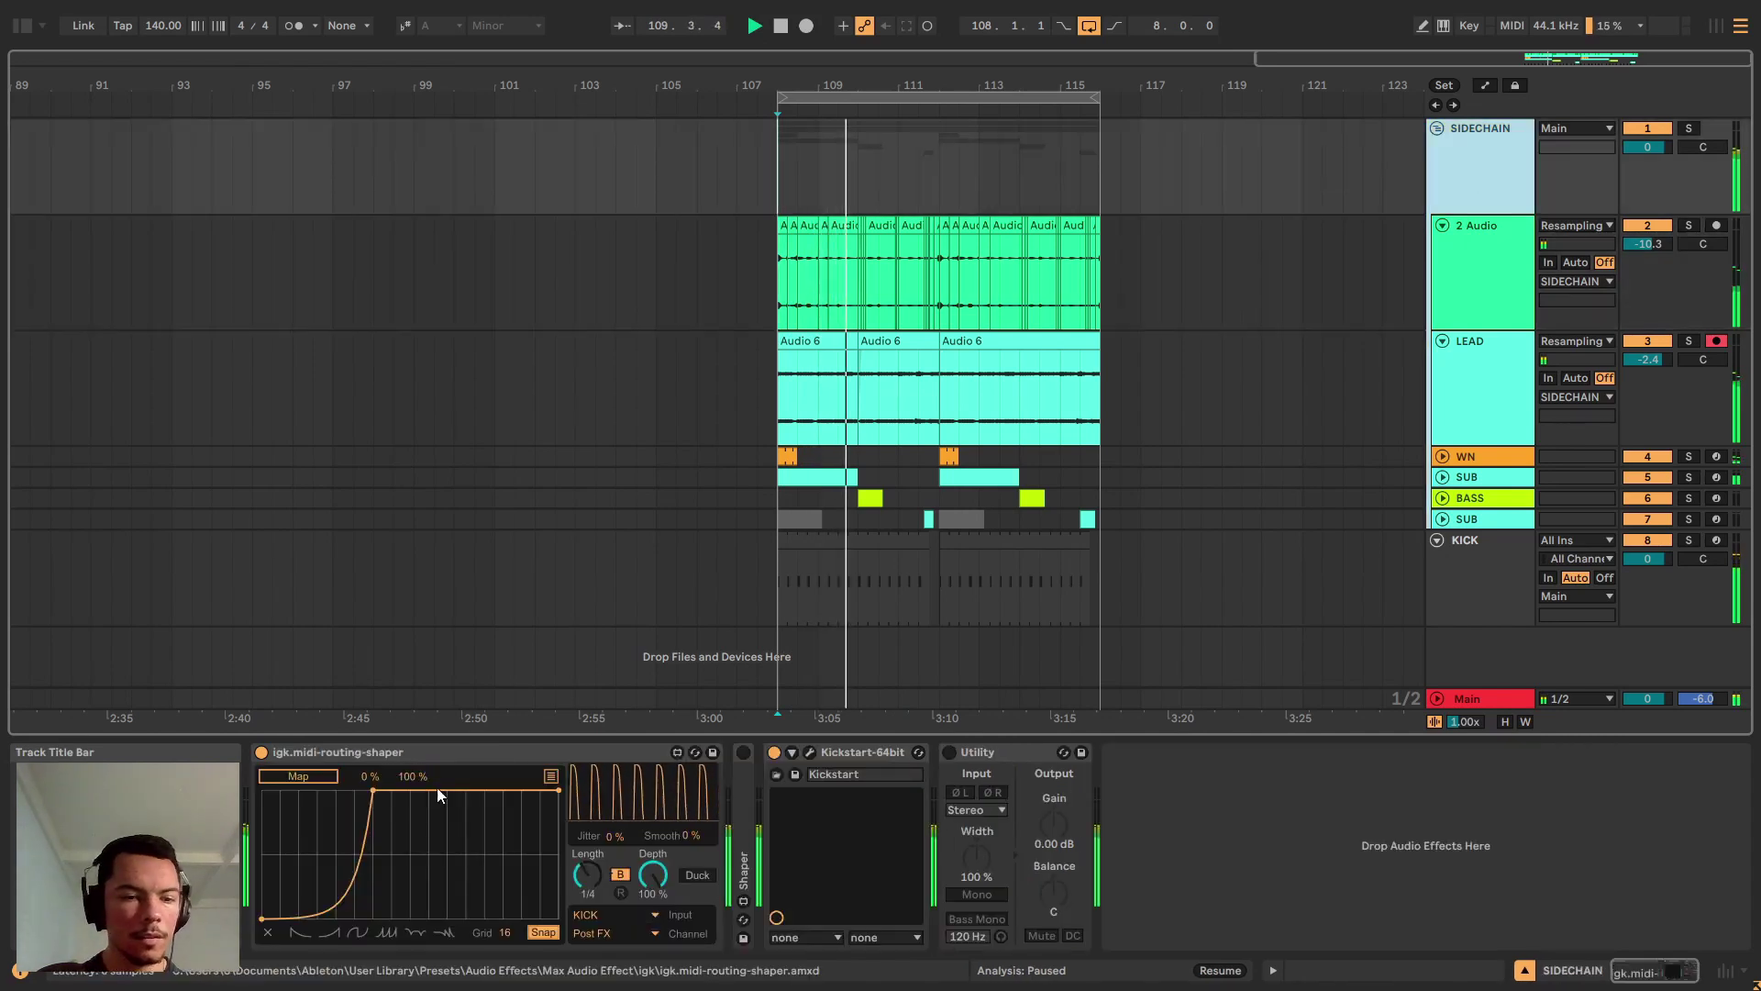
{"action": "left_click", "coordinate": [378, 791]}
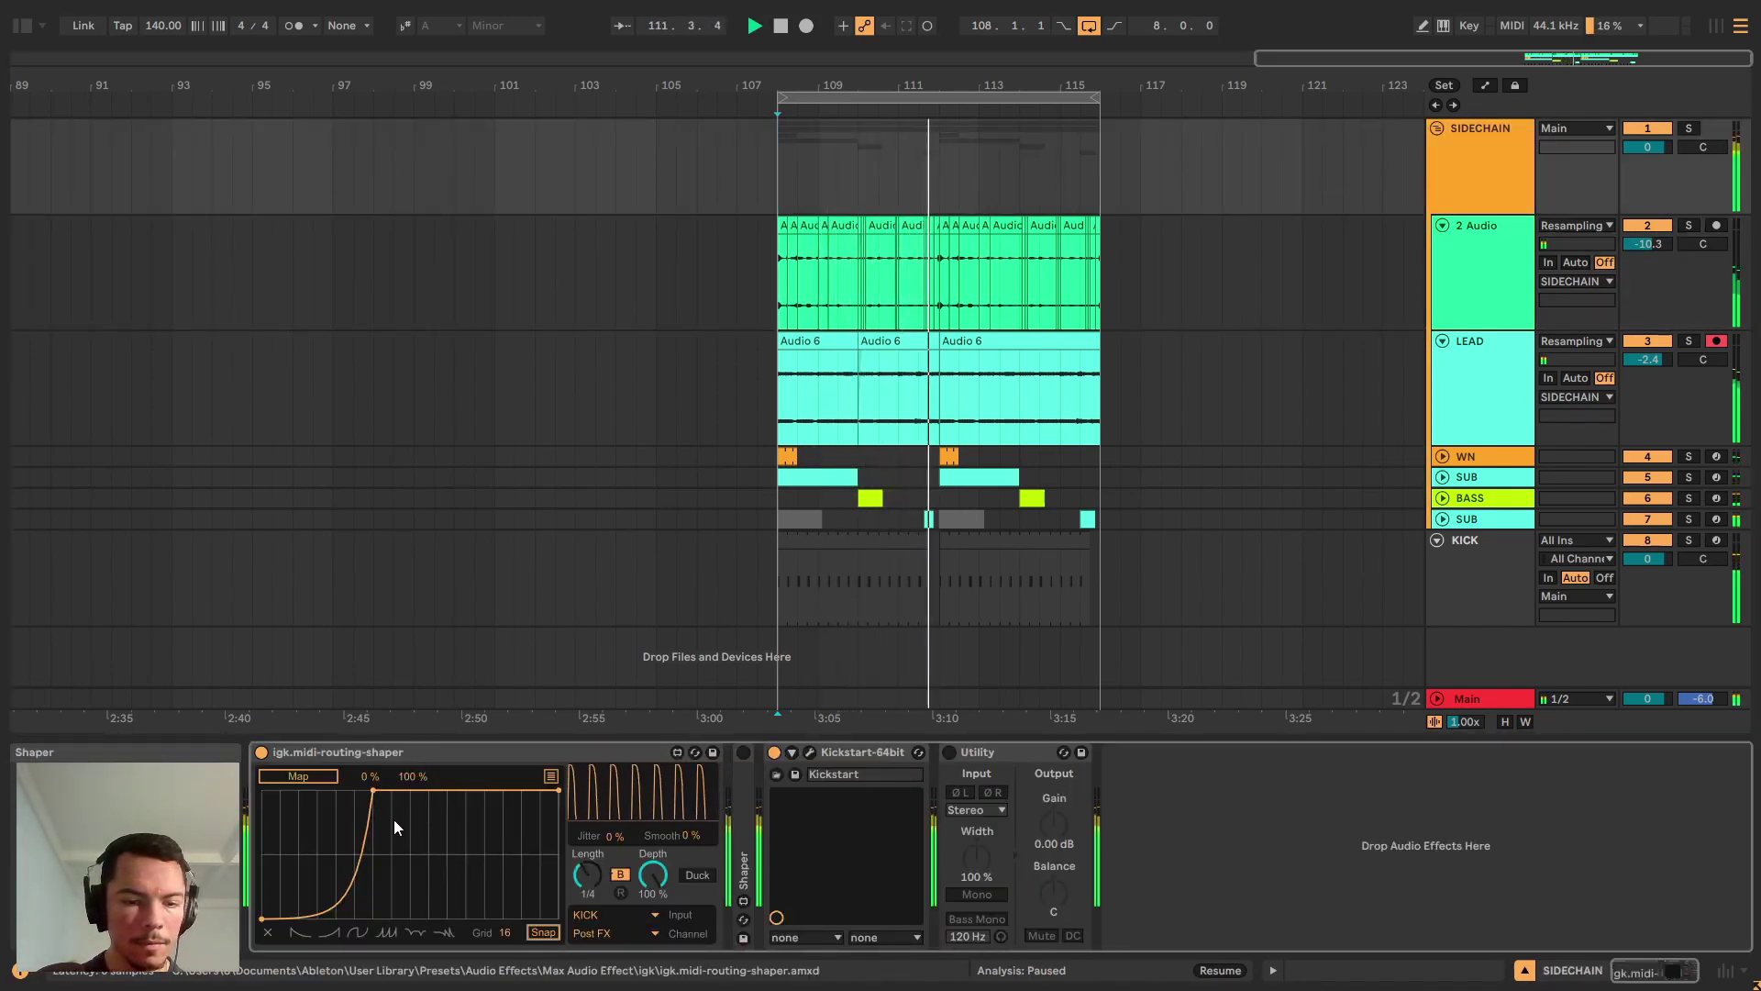
{"action": "left_click_drag", "start_coordinate": [377, 789], "coordinate": [459, 776]}
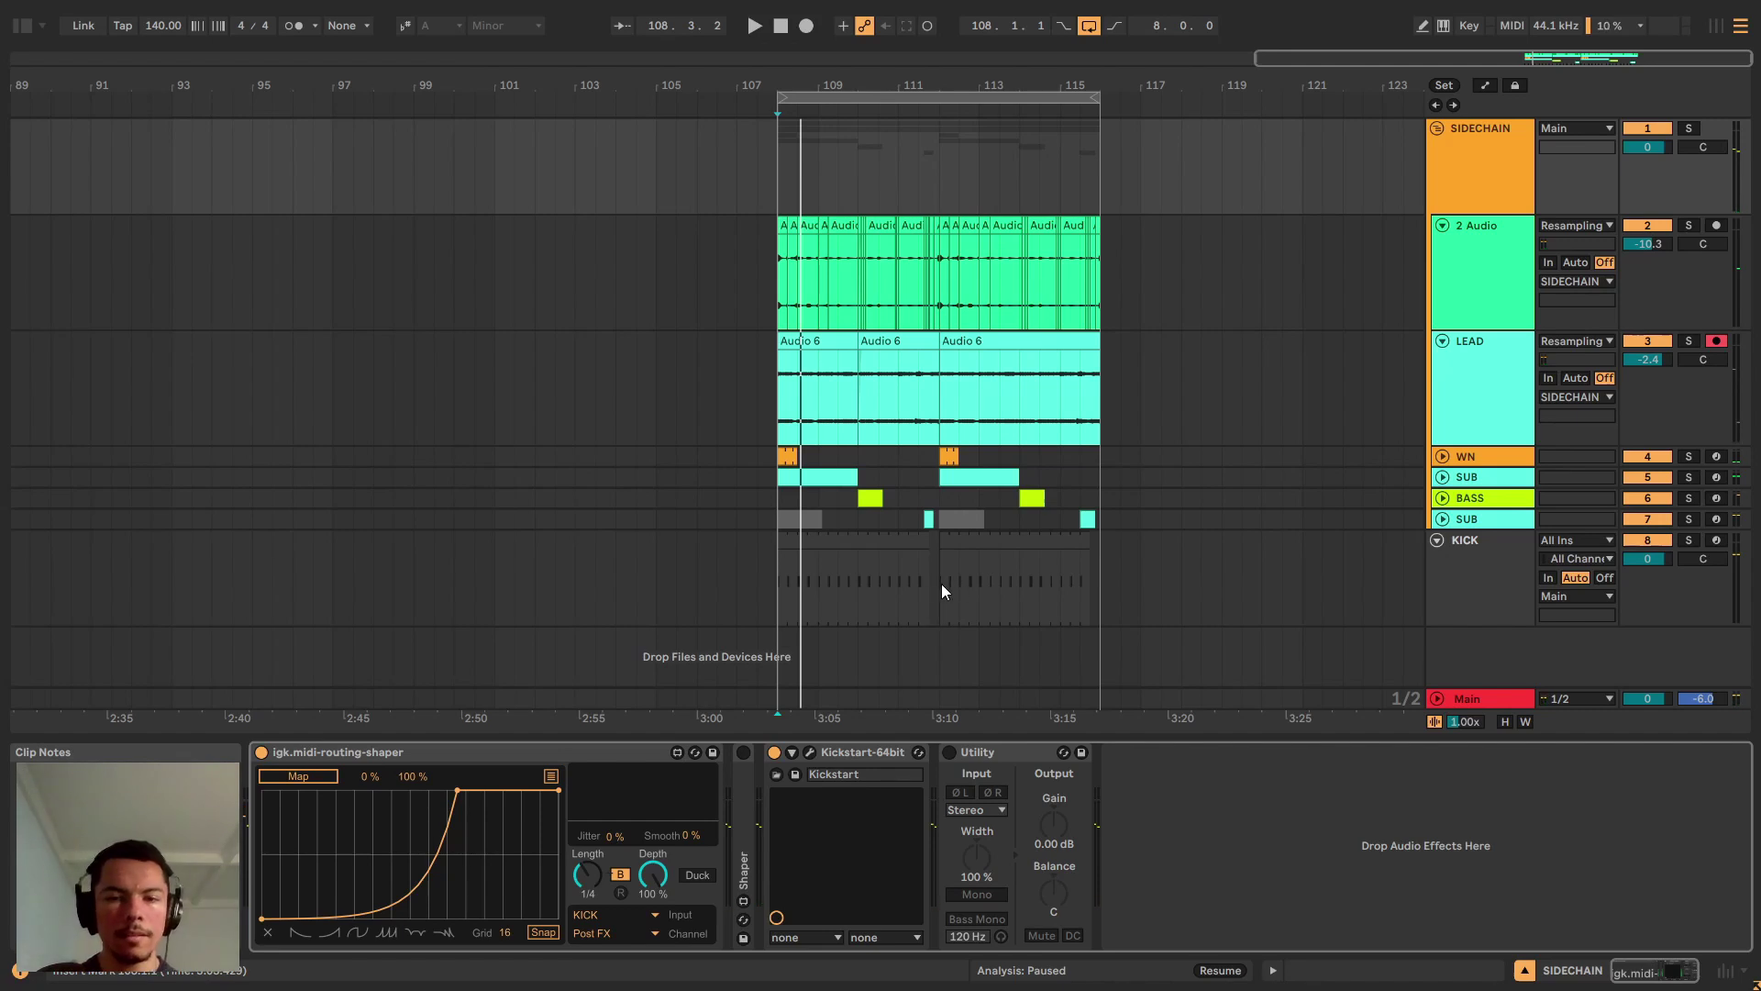
Drag the shaper's top breakpoint back left for a steep rise, then place the start at bar 112.
{"action": "scroll", "coordinate": [932, 592], "scroll_direction": "up", "scroll_amount": 3}
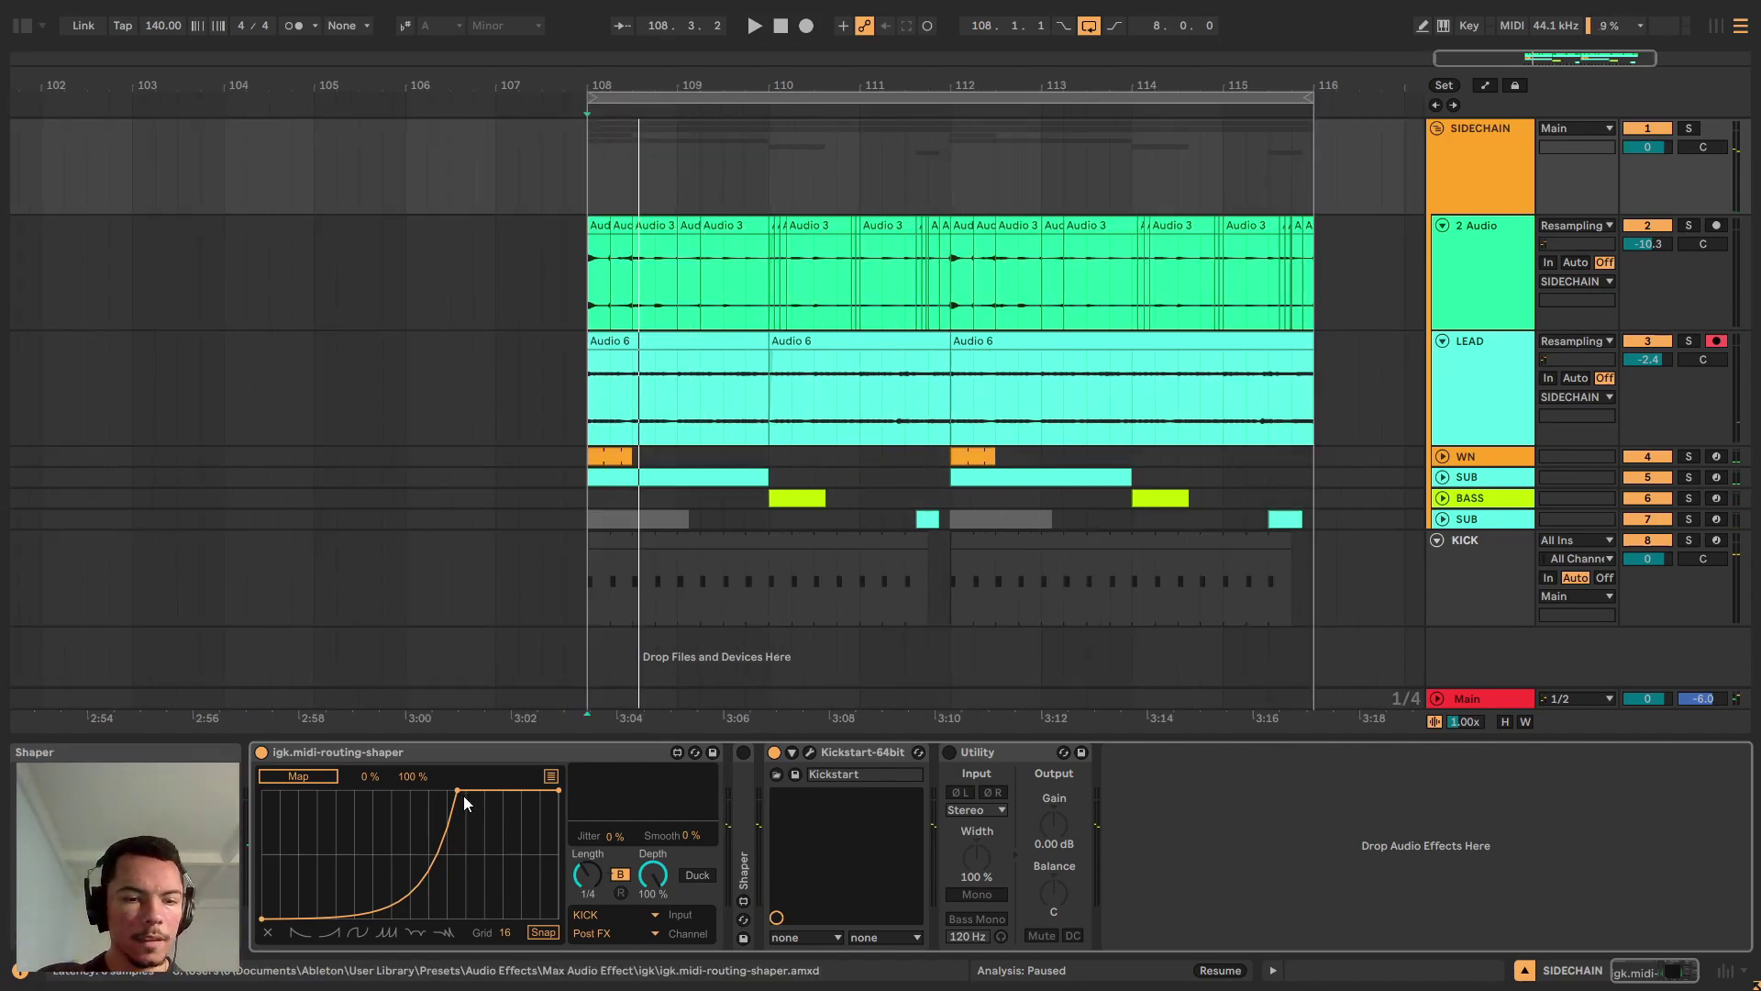
{"action": "left_click_drag", "start_coordinate": [456, 791], "coordinate": [360, 744]}
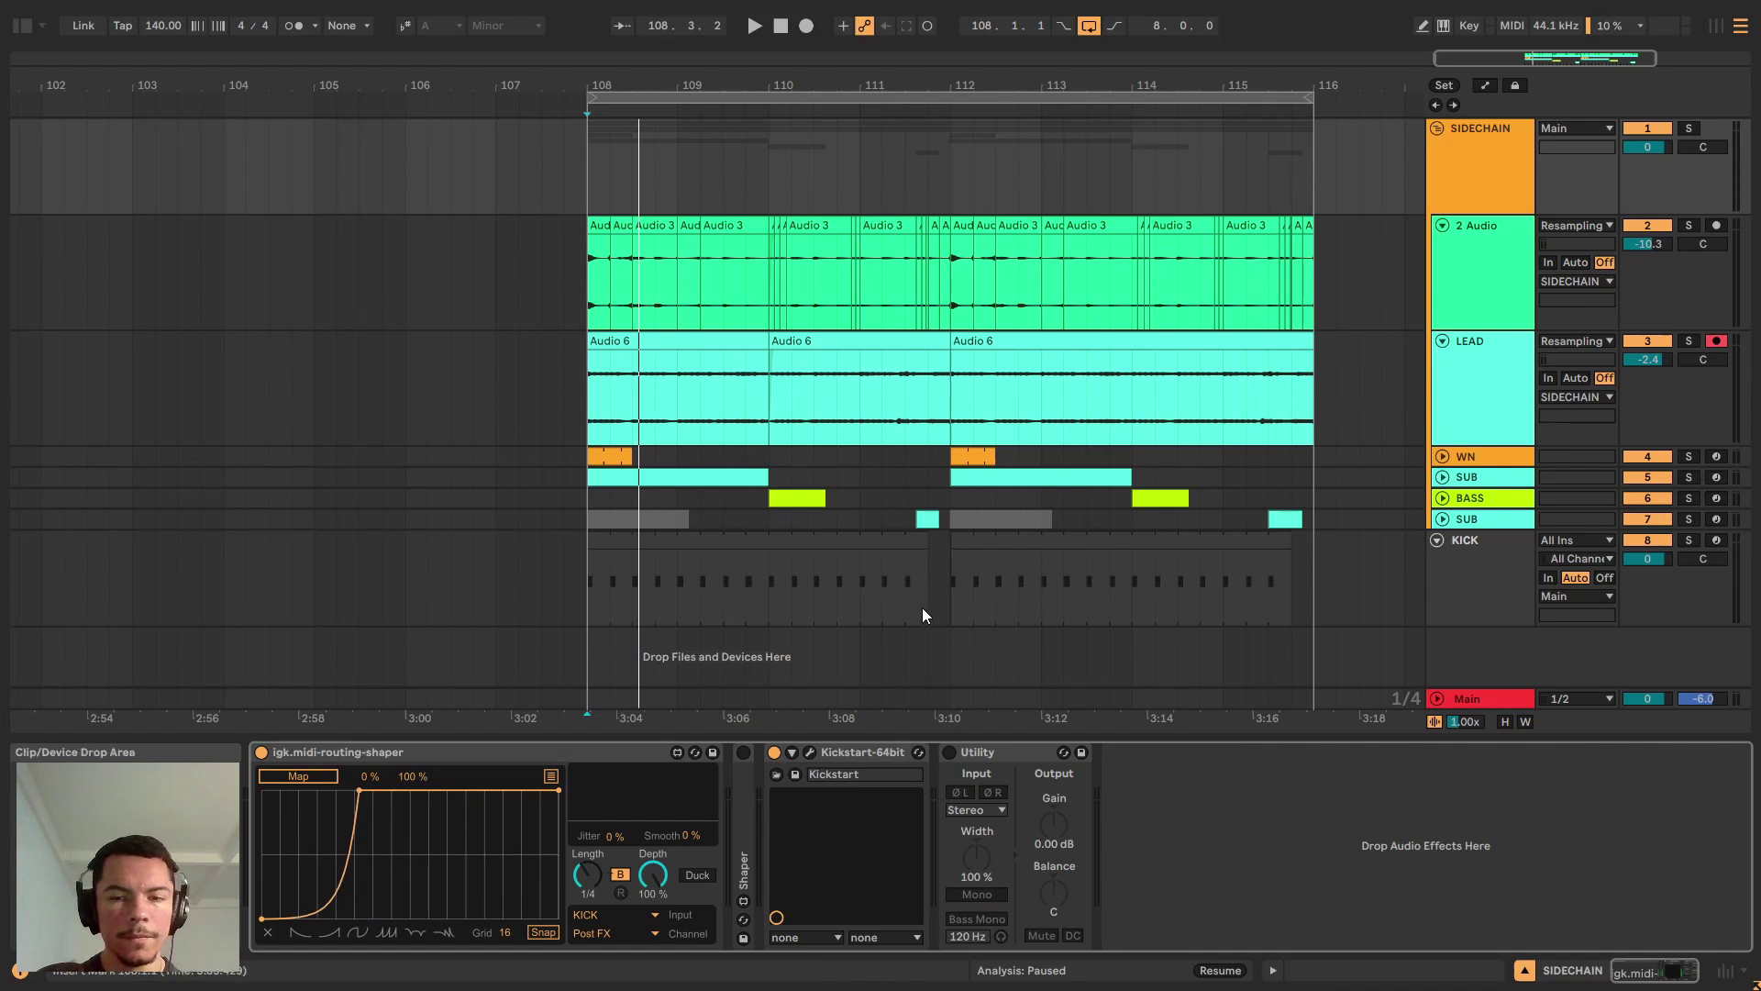
{"action": "left_click", "coordinate": [948, 564]}
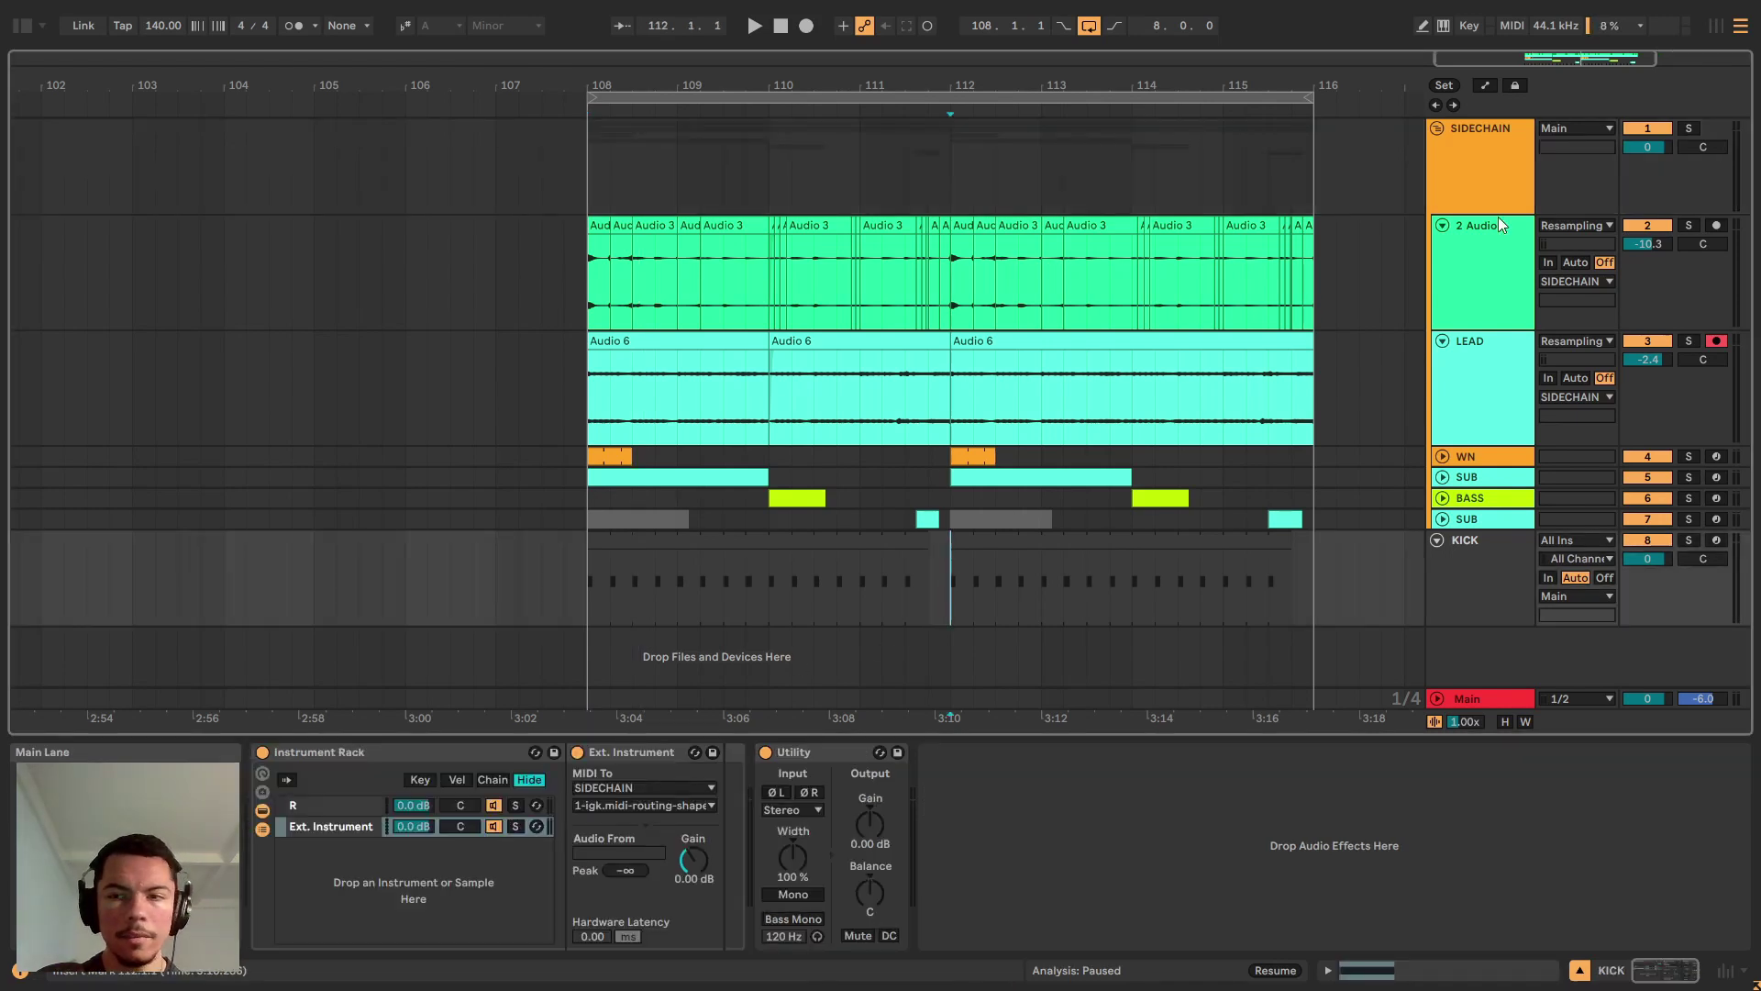